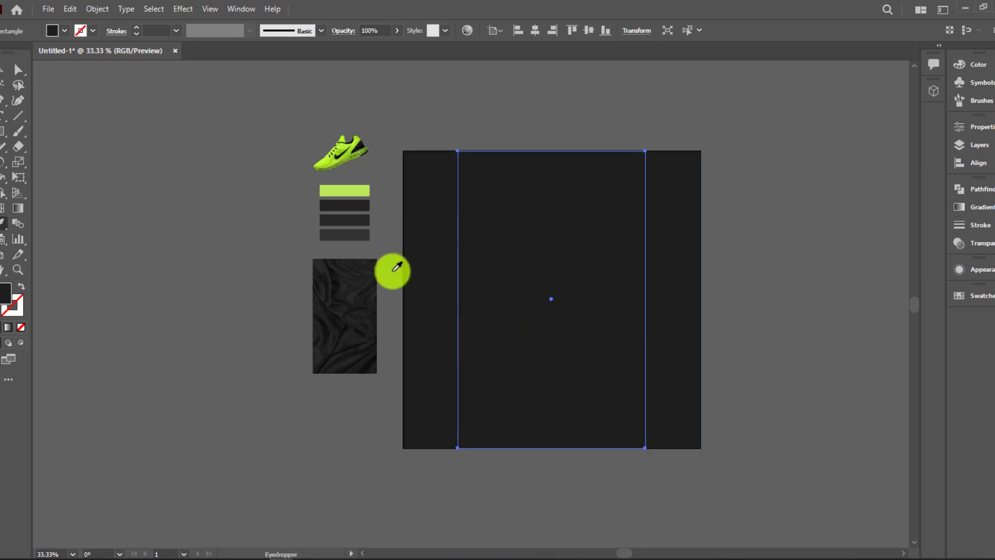
# Colour the centre rectangle light grey and narrow a rectangle into a thin strip
pyautogui.click(364, 236)
pyautogui.click(4, 76)
pyautogui.click(409, 426)
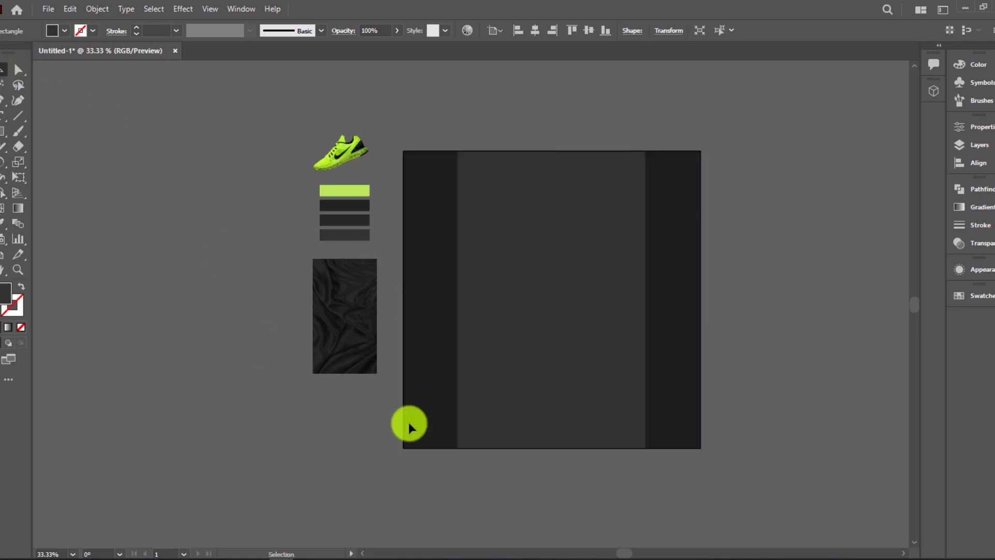
pyautogui.click(632, 396)
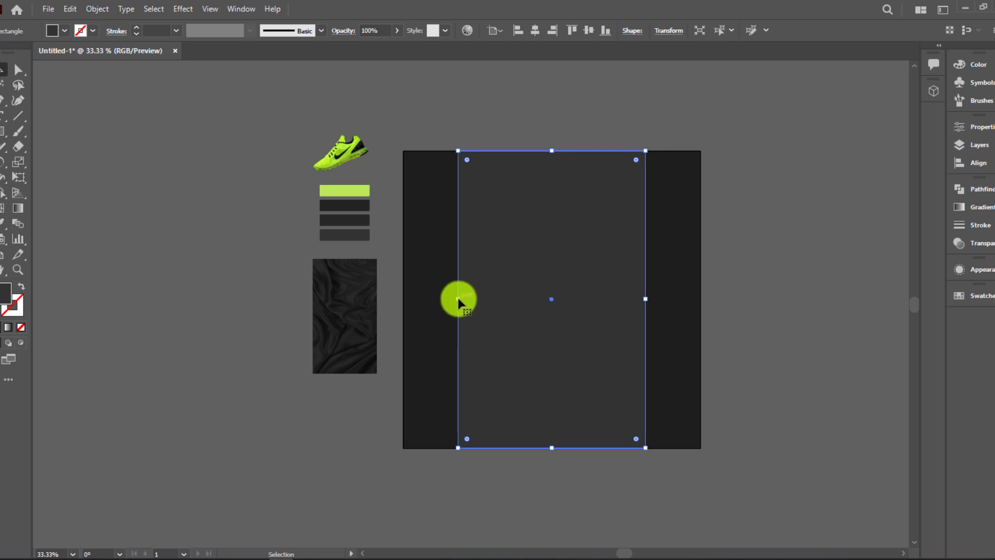
pyautogui.moveTo(459, 300); pyautogui.dragTo(747, 311)
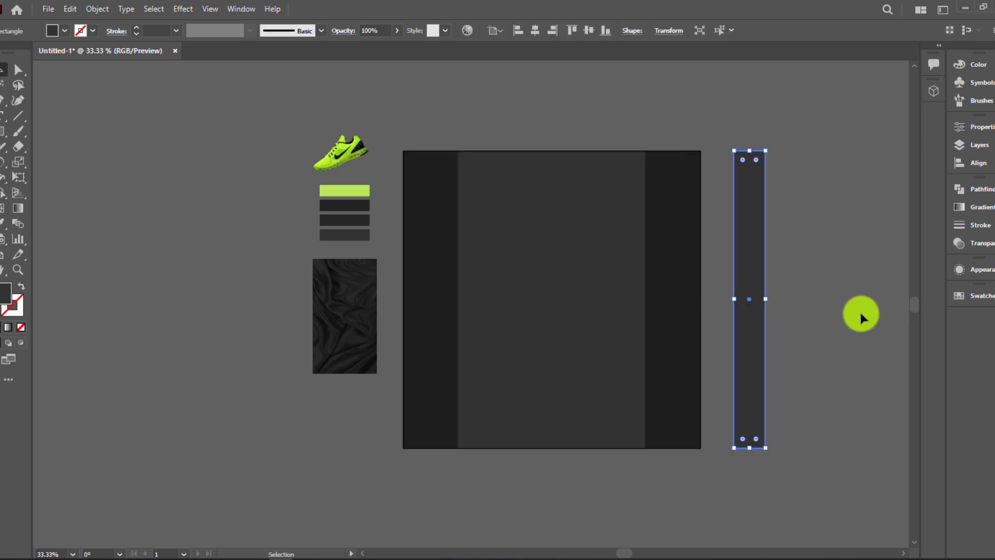
# Move the satin cloth image onto the artboard, bring it to front, and enlarge it
pyautogui.click(341, 337)
pyautogui.moveTo(341, 334); pyautogui.dragTo(524, 335)
pyautogui.rightClick(525, 334)
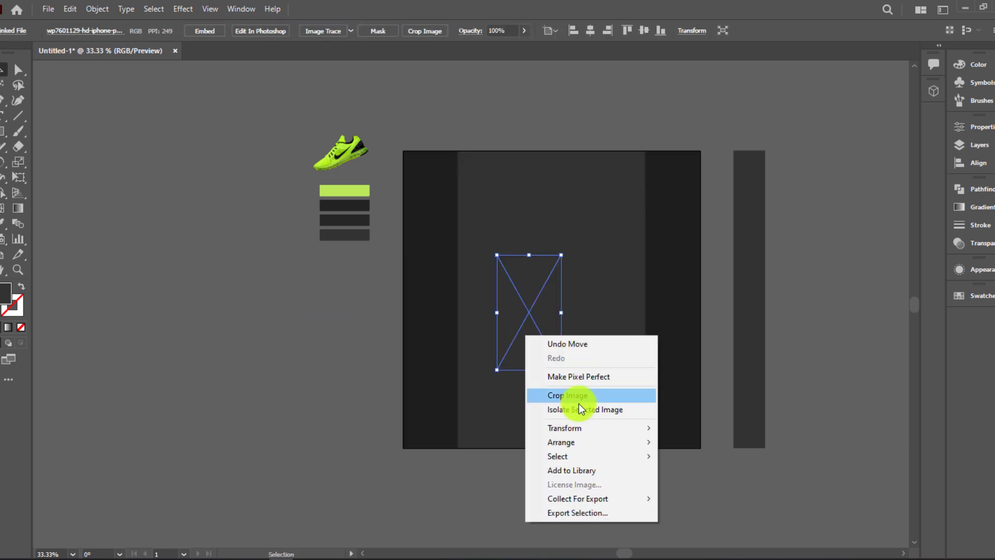
pyautogui.moveTo(584, 442)
pyautogui.click(701, 442)
pyautogui.moveTo(561, 369); pyautogui.dragTo(662, 531)
pyautogui.moveTo(593, 474); pyautogui.dragTo(524, 474)
# Bring the grey centre rectangle in front of the cloth and position the cloth over the artboard
pyautogui.click(620, 415)
pyautogui.rightClick(620, 415)
pyautogui.moveTo(760, 353)
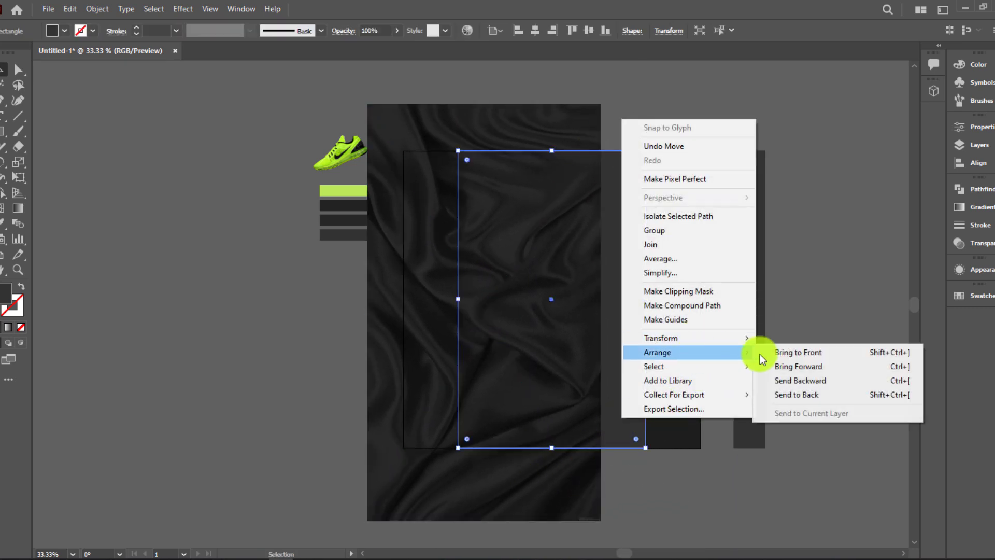
pyautogui.click(798, 353)
pyautogui.moveTo(402, 438); pyautogui.dragTo(454, 456)
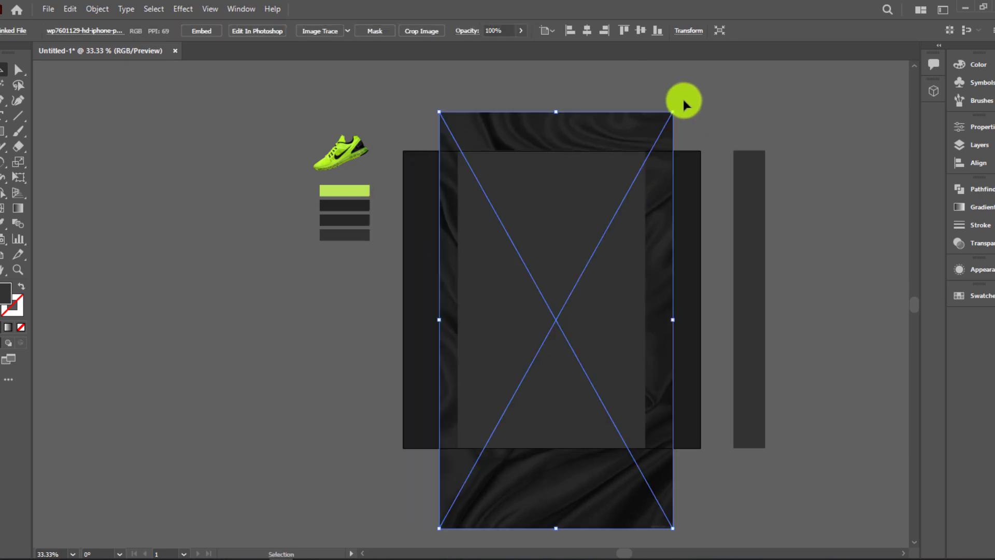
pyautogui.moveTo(635, 130); pyautogui.dragTo(622, 78)
# Clip the cloth to the rectangle and move the tall dark strip onto its right edge
pyautogui.keyDown('shift'); pyautogui.click(595, 200); pyautogui.keyUp('shift')
pyautogui.rightClick(596, 200)
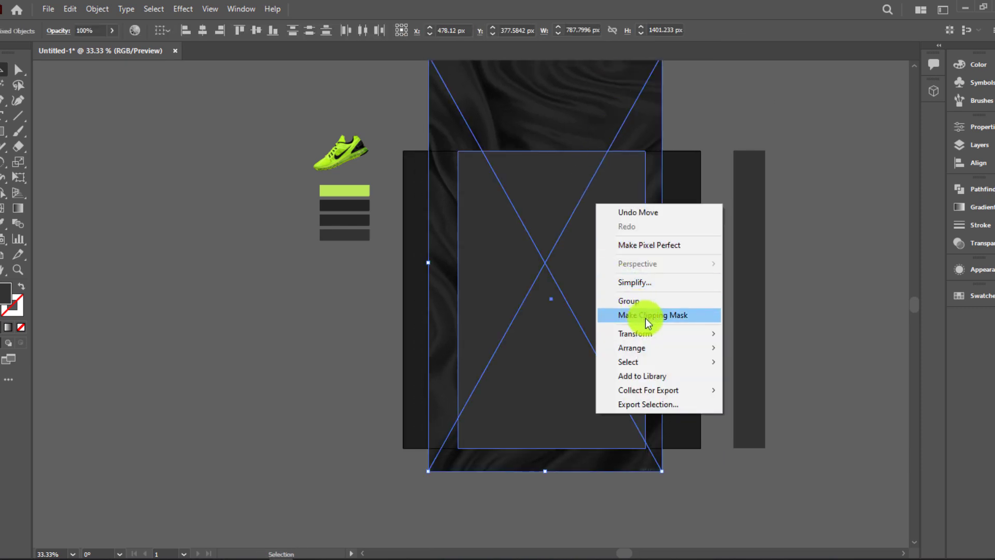
pyautogui.click(645, 319)
pyautogui.click(726, 336)
pyautogui.moveTo(748, 349); pyautogui.dragTo(656, 345)
pyautogui.click(714, 342)
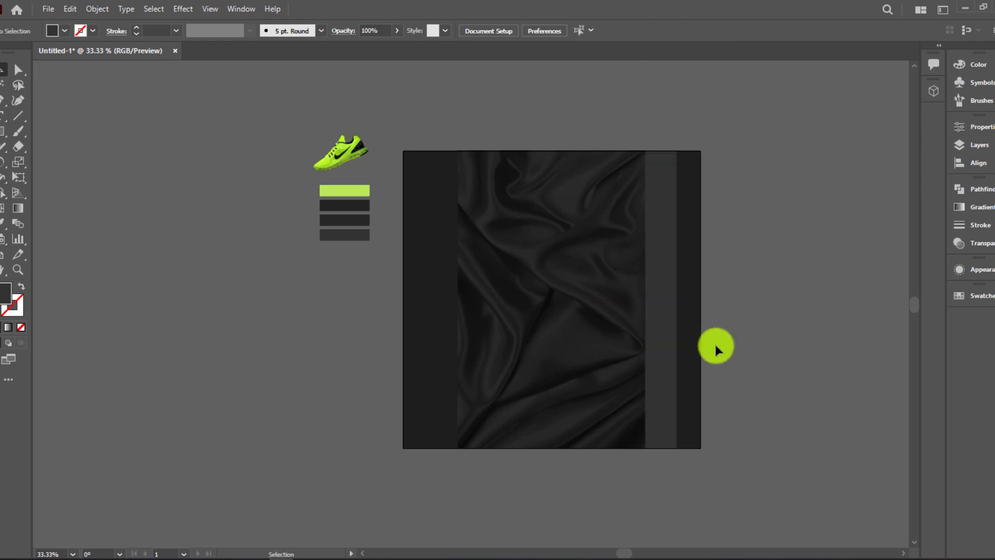
# Give the narrow dark strip a white-to-black gradient with Multiply blending
pyautogui.scroll(2, 715, 342)
pyautogui.click(643, 376)
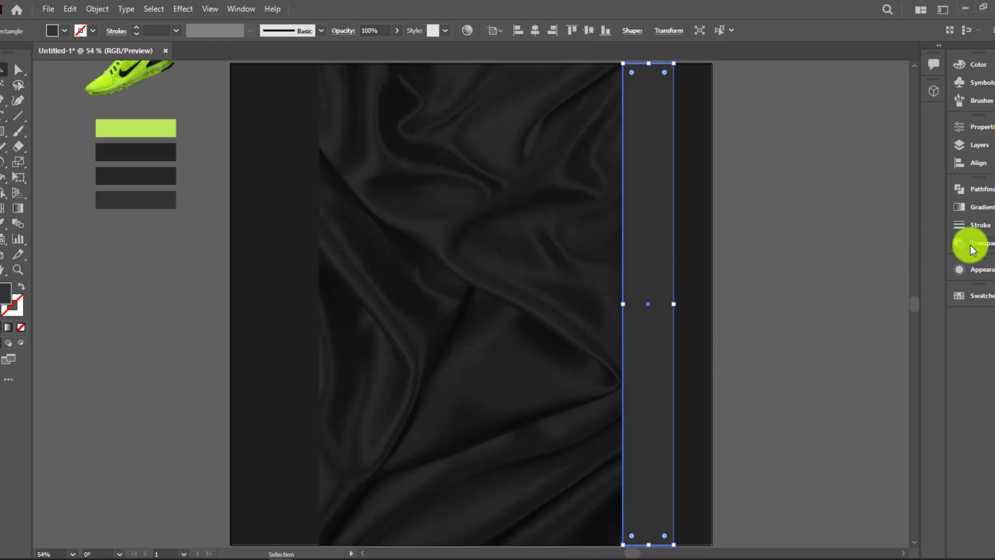
pyautogui.click(979, 207)
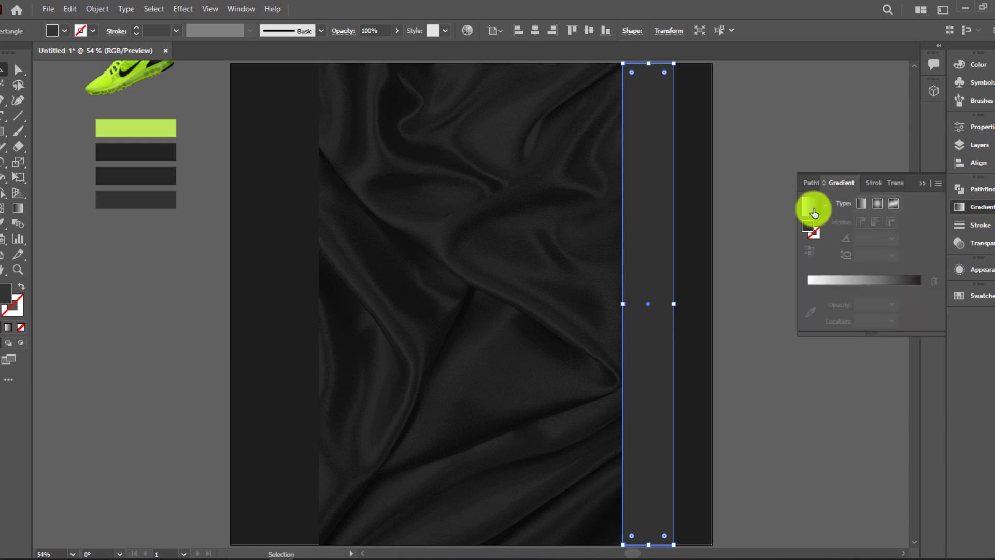
pyautogui.click(815, 212)
pyautogui.click(897, 188)
pyautogui.click(836, 203)
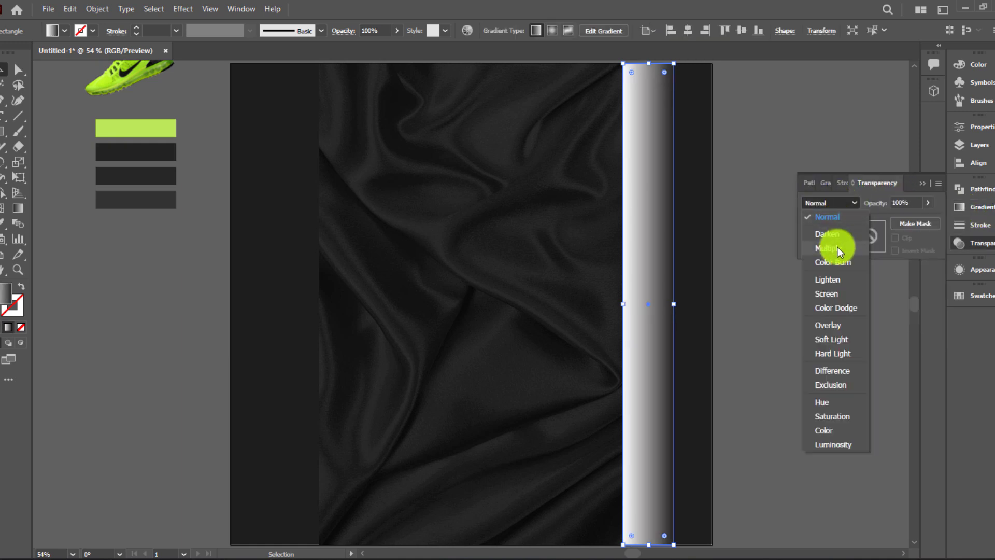
pyautogui.click(838, 246)
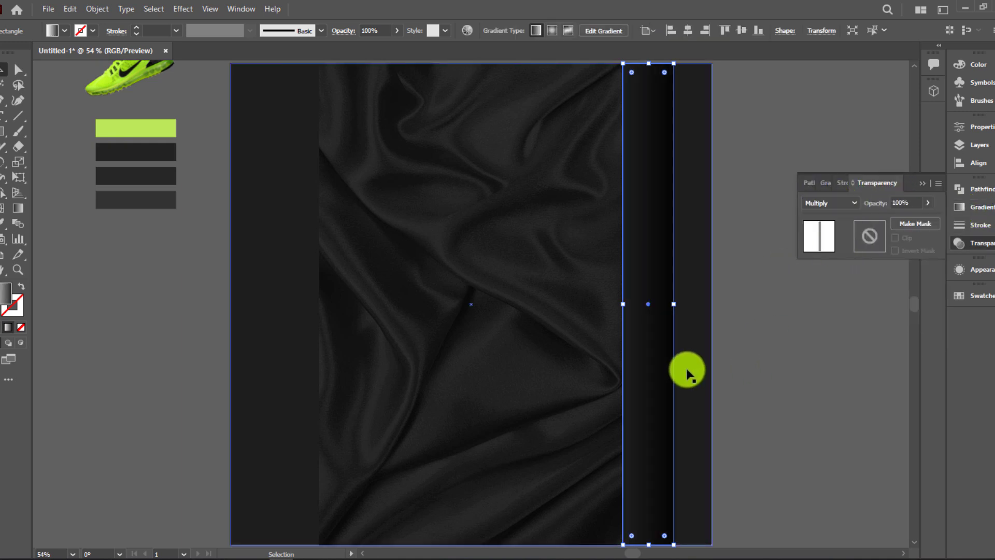
# Set the strip's gradient angle to 180°
pyautogui.click(826, 184)
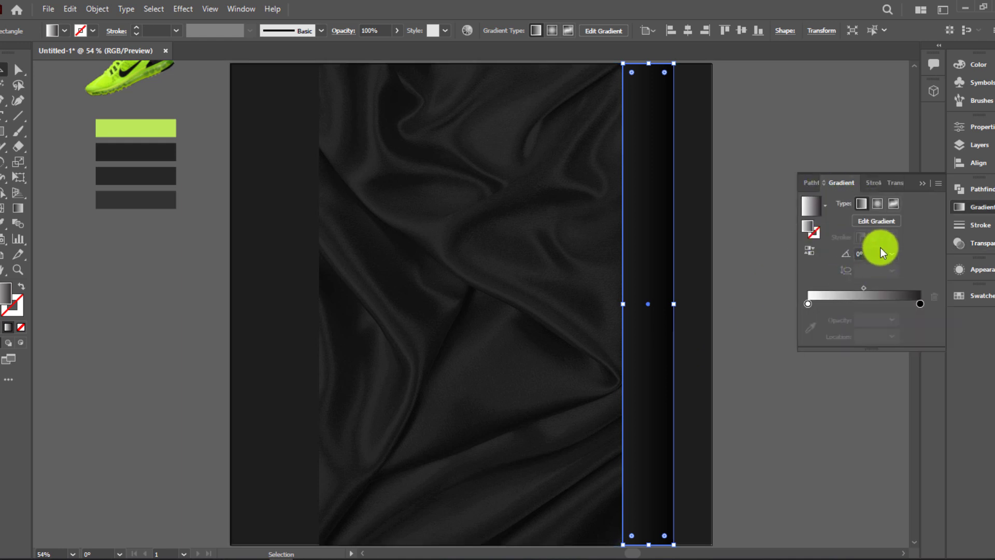
pyautogui.click(892, 254)
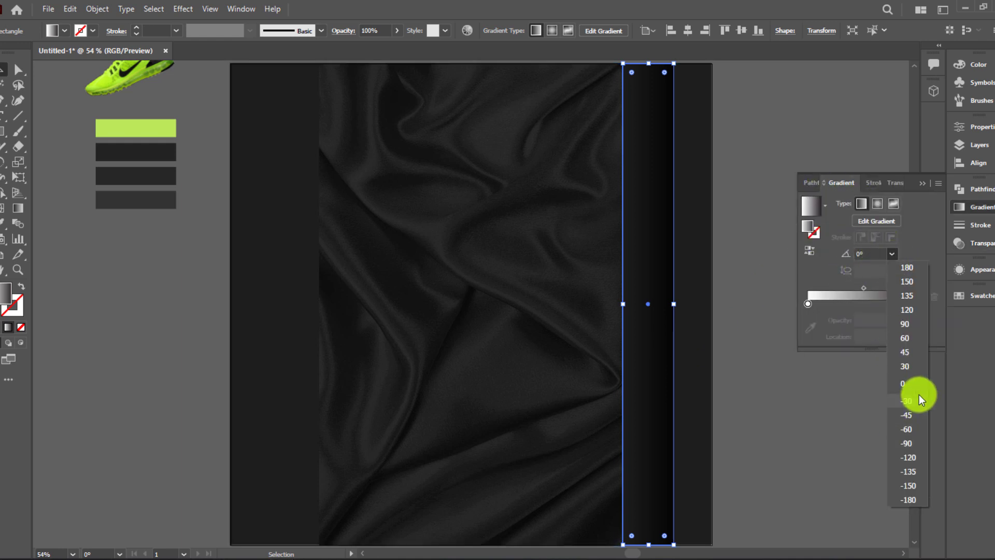
pyautogui.click(915, 322)
pyautogui.click(715, 418)
pyautogui.click(668, 406)
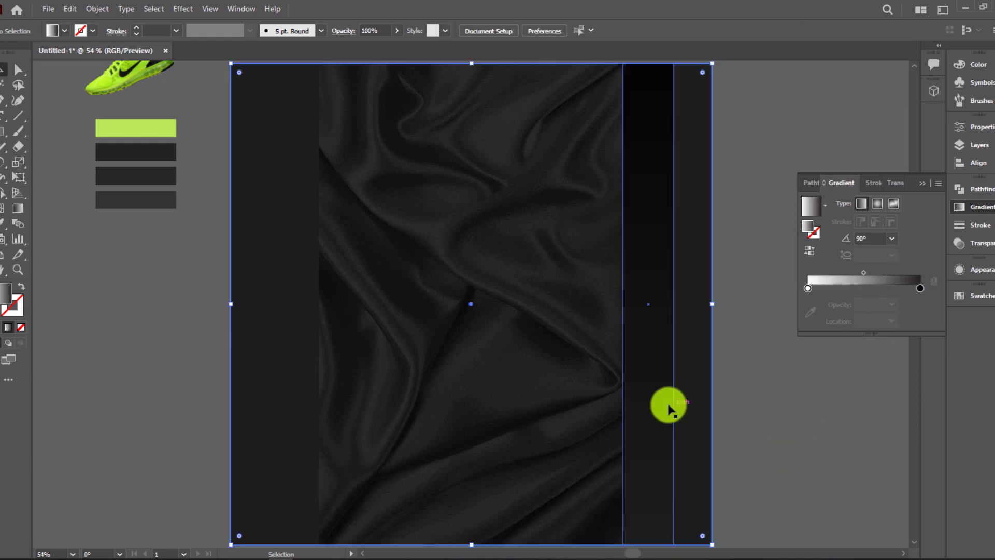
pyautogui.click(671, 410)
pyautogui.click(892, 253)
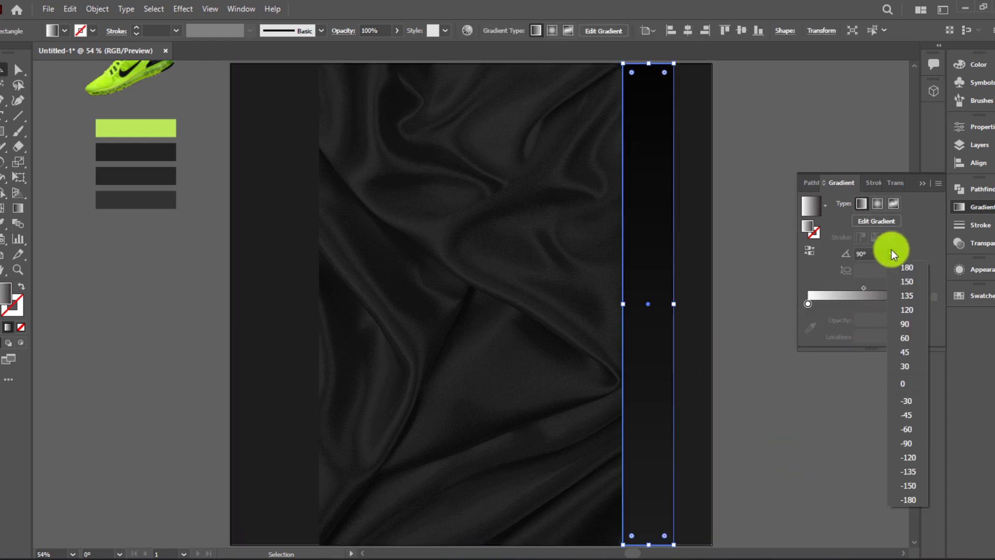
pyautogui.click(917, 271)
pyautogui.click(737, 467)
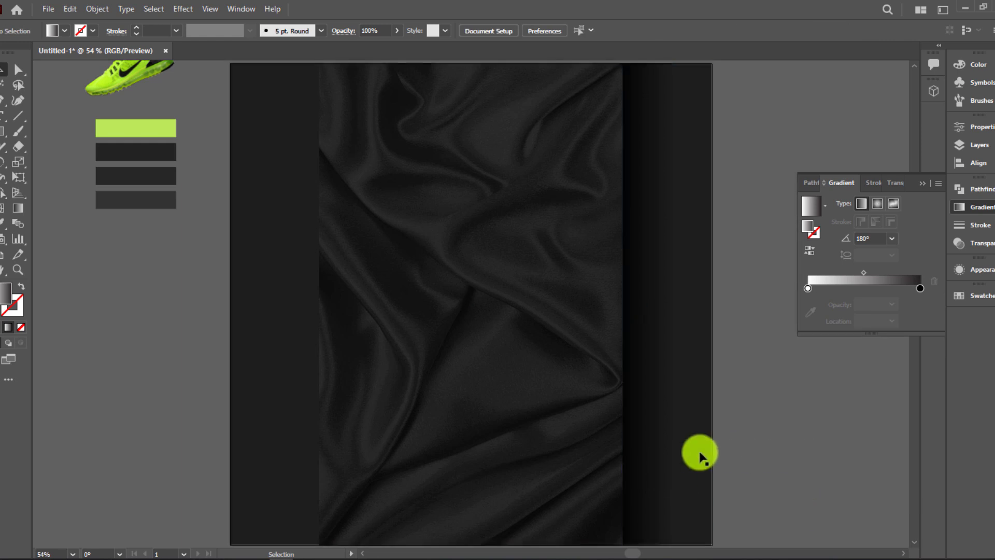
# Bring the satin cloth forward and shift a strip to the cloth's left edge
pyautogui.click(651, 451)
pyautogui.click(560, 449)
pyautogui.rightClick(560, 449)
pyautogui.moveTo(639, 382)
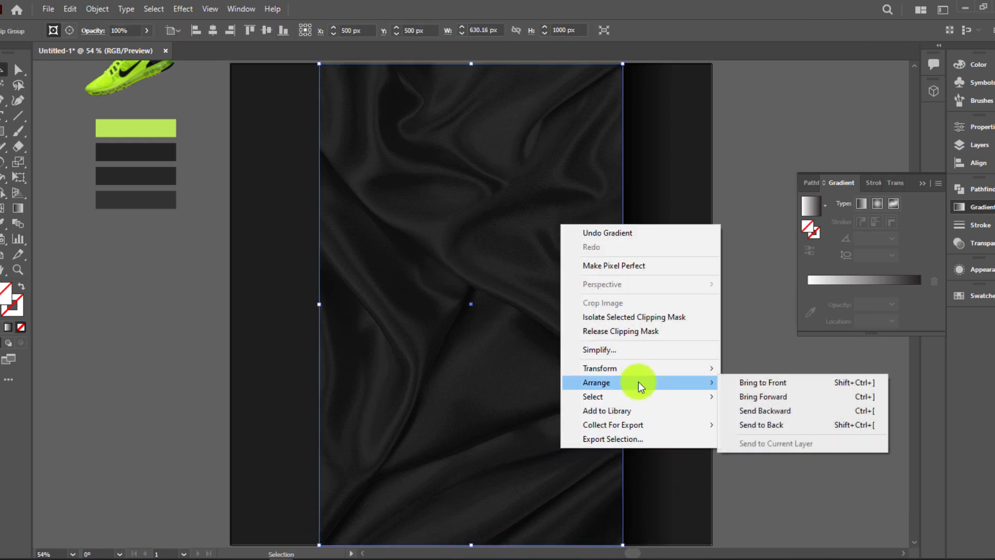
pyautogui.click(807, 382)
pyautogui.moveTo(643, 472); pyautogui.dragTo(307, 435)
pyautogui.click(755, 455)
pyautogui.click(629, 446)
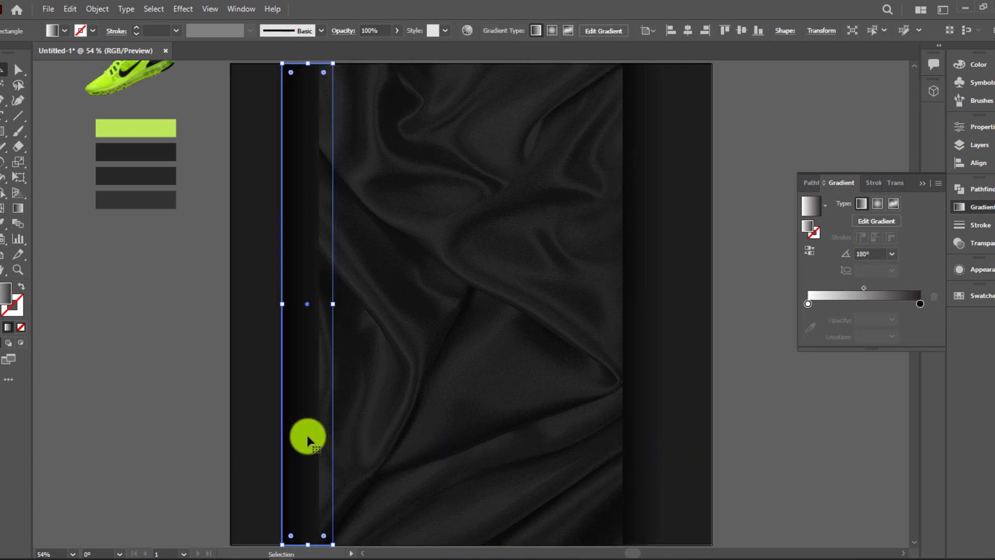
# Reflect the left strip so its gradient darkens the left edge
pyautogui.rightClick(307, 434)
pyautogui.moveTo(395, 362)
pyautogui.click(474, 406)
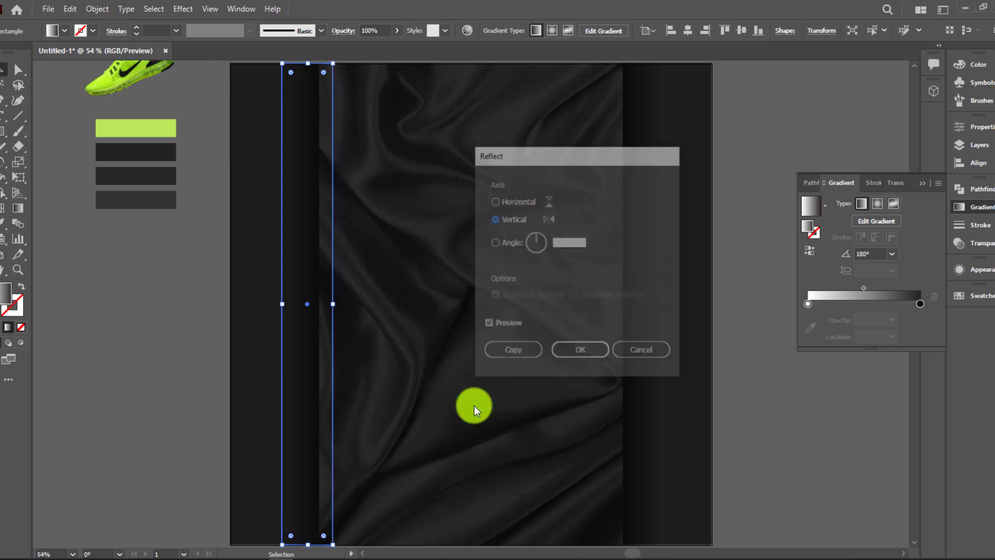
pyautogui.click(580, 352)
pyautogui.click(773, 431)
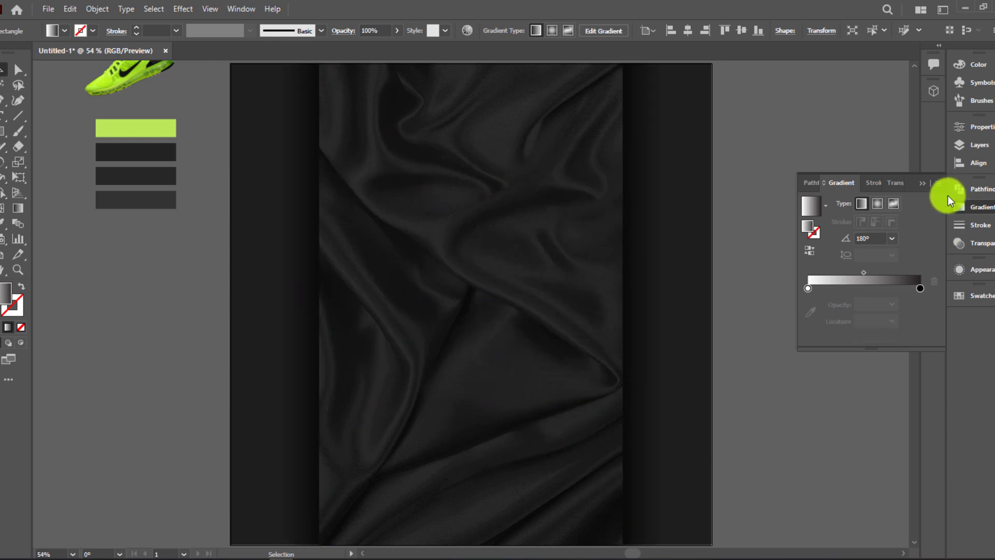
pyautogui.click(922, 184)
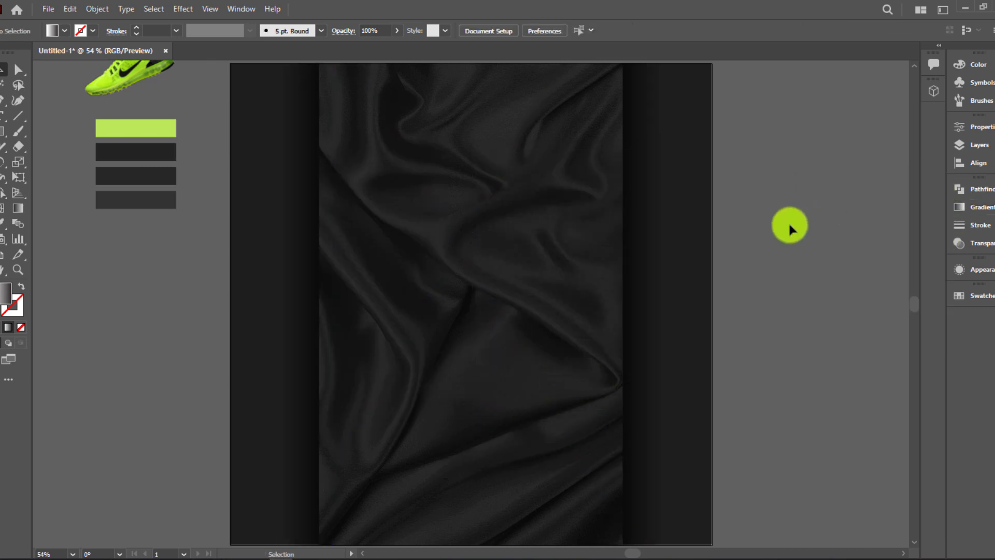
# Move the neon shoe to the lower left of the cloth and bring it to front
pyautogui.click(662, 481)
pyautogui.moveTo(85, 92); pyautogui.dragTo(122, 343)
pyautogui.rightClick(96, 493)
pyautogui.moveTo(207, 412)
pyautogui.click(266, 412)
# Set the shoe aside and type an enlarged BLACK FRIDAY text in empty space
pyautogui.click(629, 283)
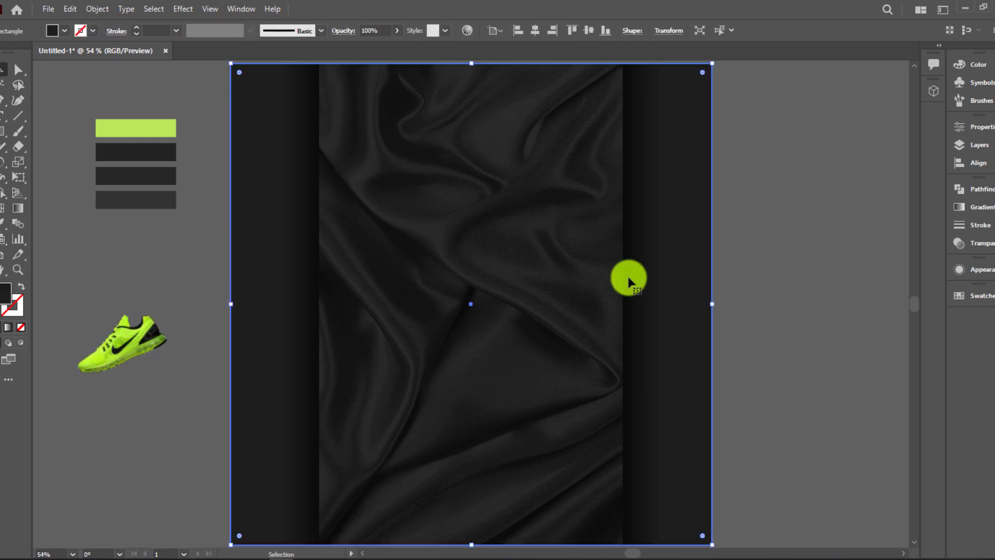
pyautogui.click(629, 282)
pyautogui.click(786, 273)
pyautogui.moveTo(820, 235); pyautogui.dragTo(611, 244)
pyautogui.click(60, 134)
pyautogui.click(8, 123)
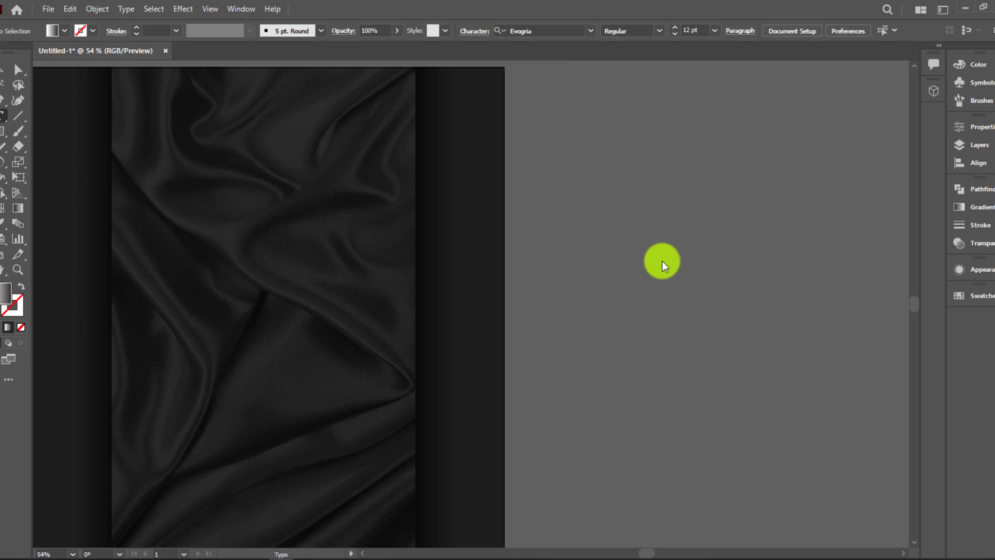
pyautogui.click(549, 178)
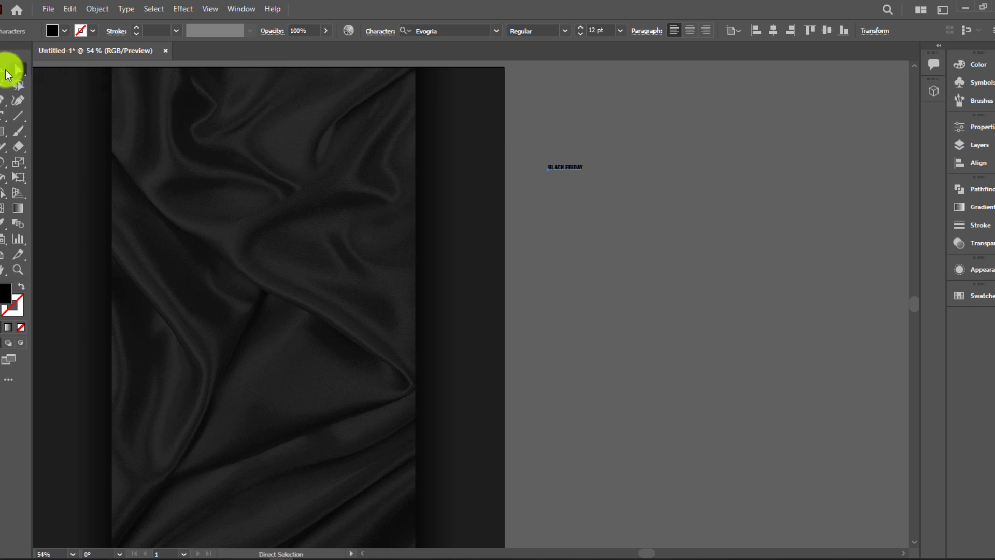
pyautogui.moveTo(588, 177); pyautogui.dragTo(771, 263)
# Delete FRIDAY, enlarge BLACK, and move it across the top of the satin panel
pyautogui.press('t')
pyautogui.moveTo(655, 186); pyautogui.dragTo(825, 196)
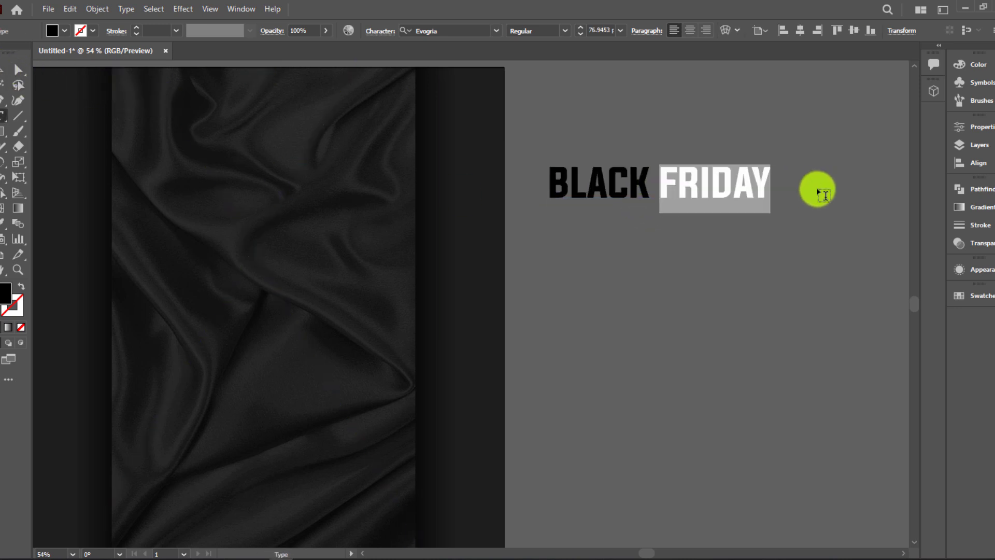
pyautogui.press('BackSpace')
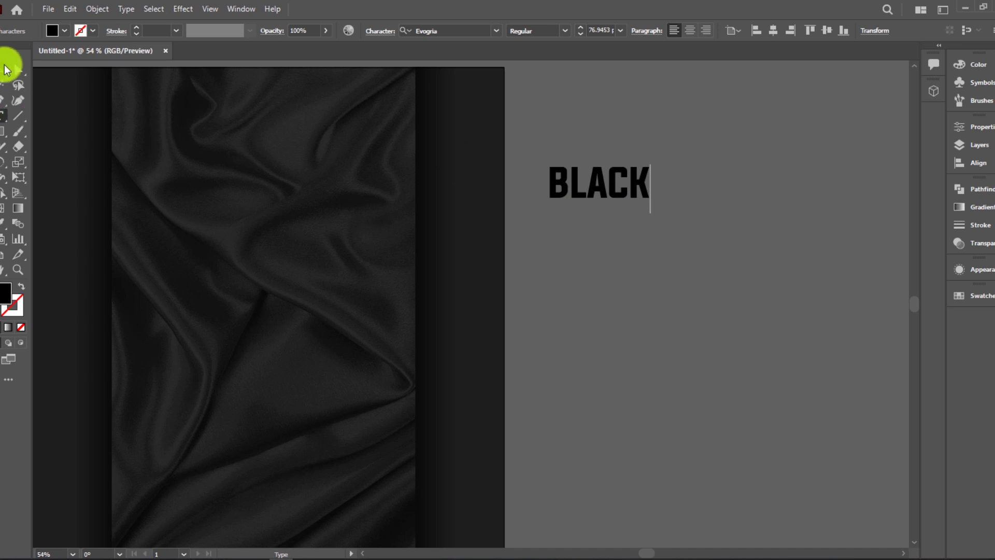
pyautogui.click(6, 69)
pyautogui.moveTo(652, 213); pyautogui.dragTo(736, 250)
pyautogui.moveTo(682, 194); pyautogui.dragTo(344, 213)
pyautogui.click(65, 32)
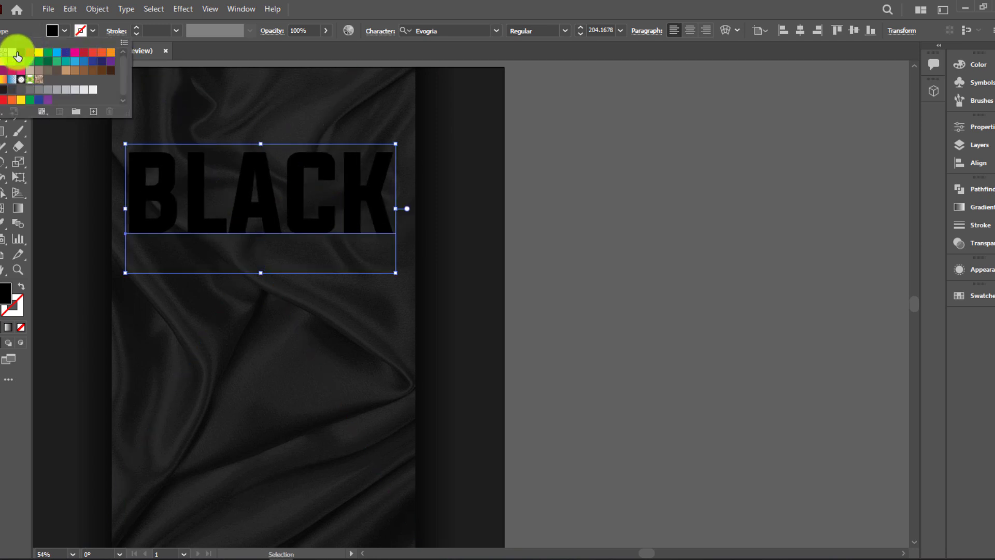
# Make the BLACK text white and nudge it slightly right
pyautogui.click(11, 44)
pyautogui.hscroll(-5, 679, 227)
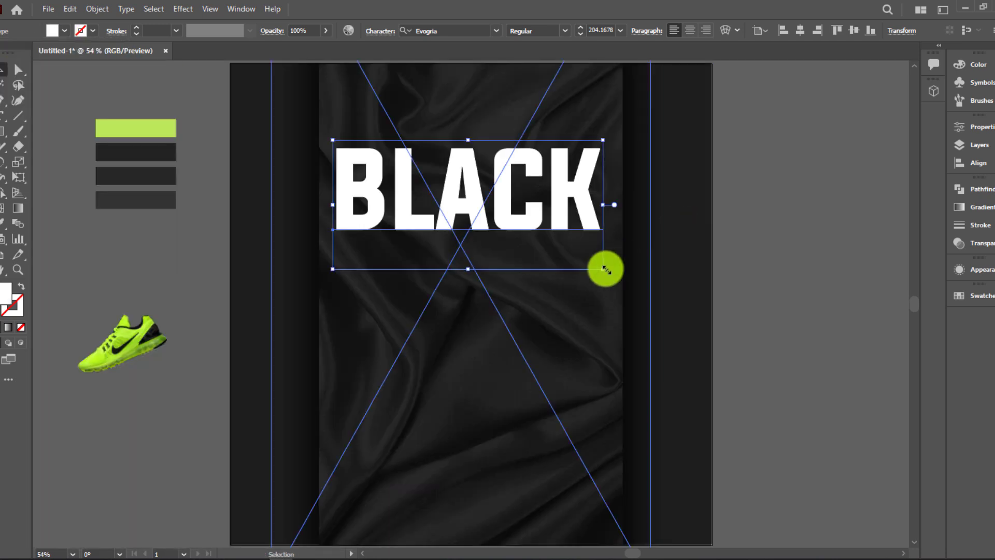
pyautogui.moveTo(604, 269); pyautogui.dragTo(616, 281)
pyautogui.click(764, 283)
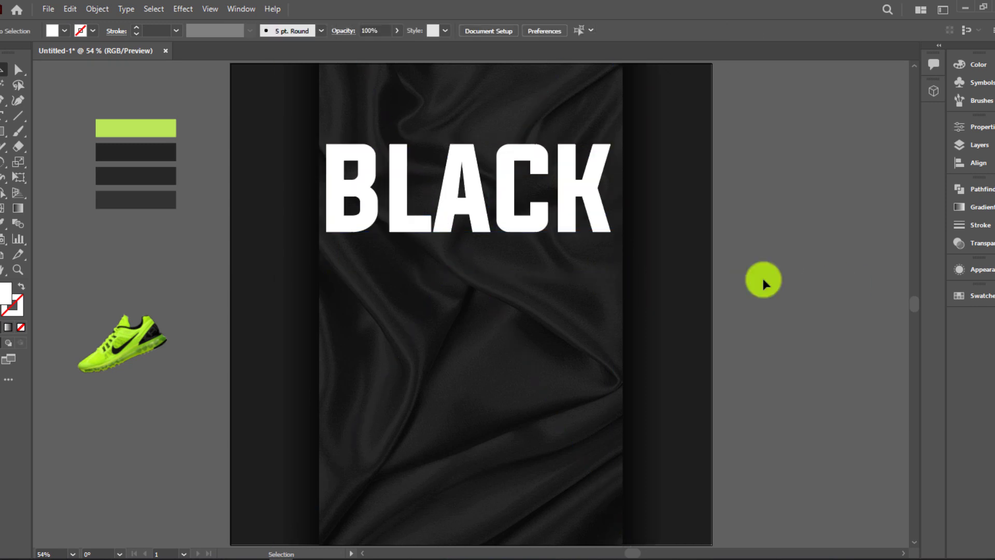
pyautogui.moveTo(565, 243); pyautogui.dragTo(568, 244)
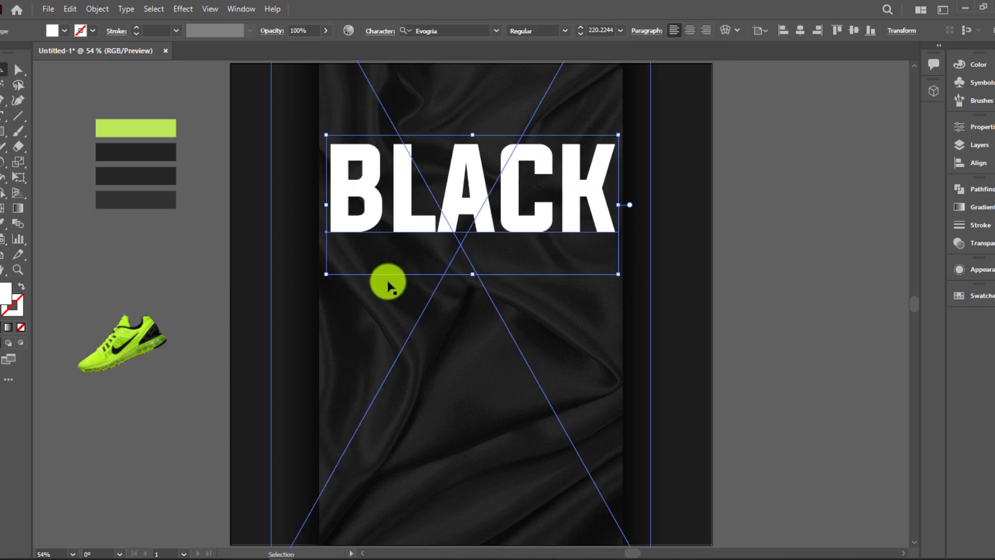
pyautogui.click(842, 244)
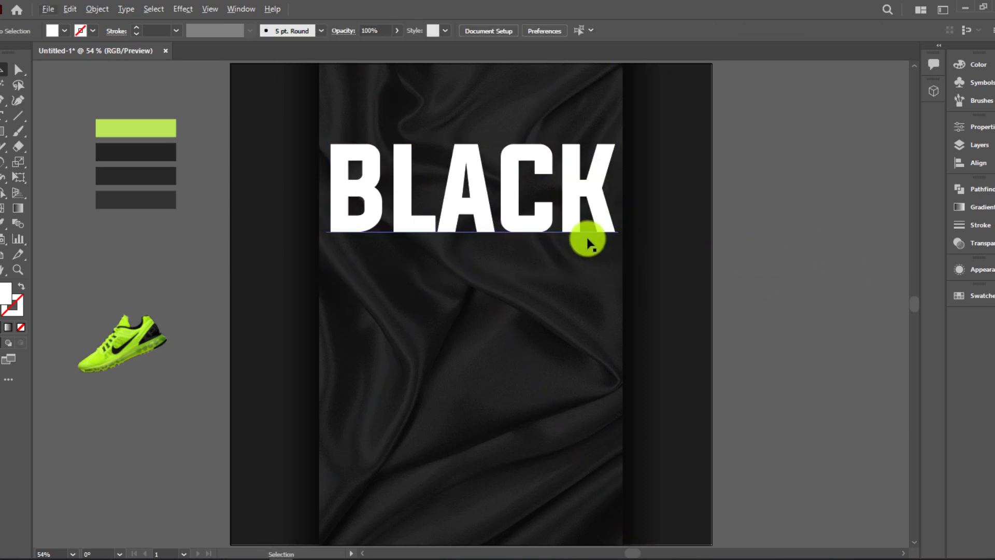
# Duplicate BLACK below as FRIDAY, match it to BLACK's width, and shift both down
pyautogui.moveTo(587, 241); pyautogui.dragTo(591, 329)
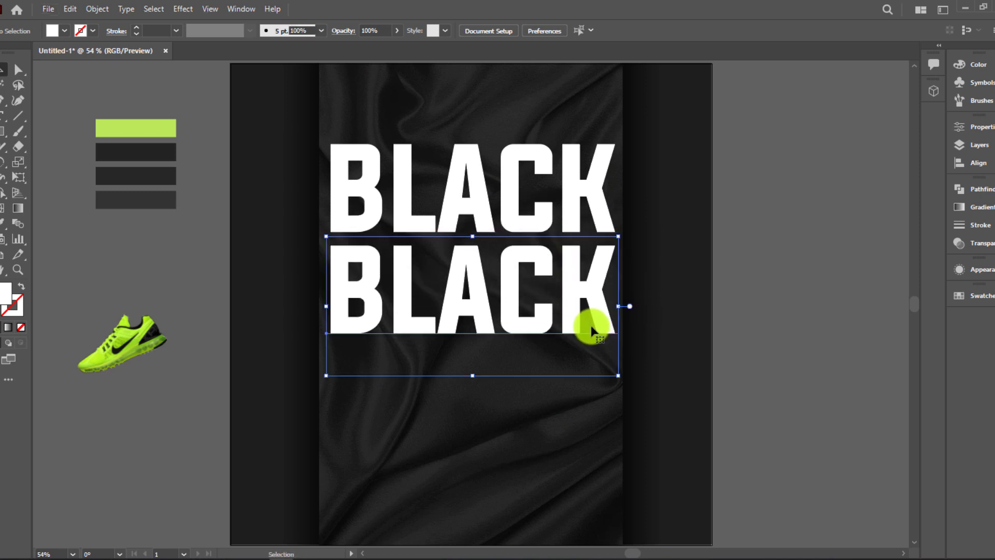
pyautogui.doubleClick(591, 329)
pyautogui.hotkey('ctrl', 'a')
pyautogui.write('FRI')
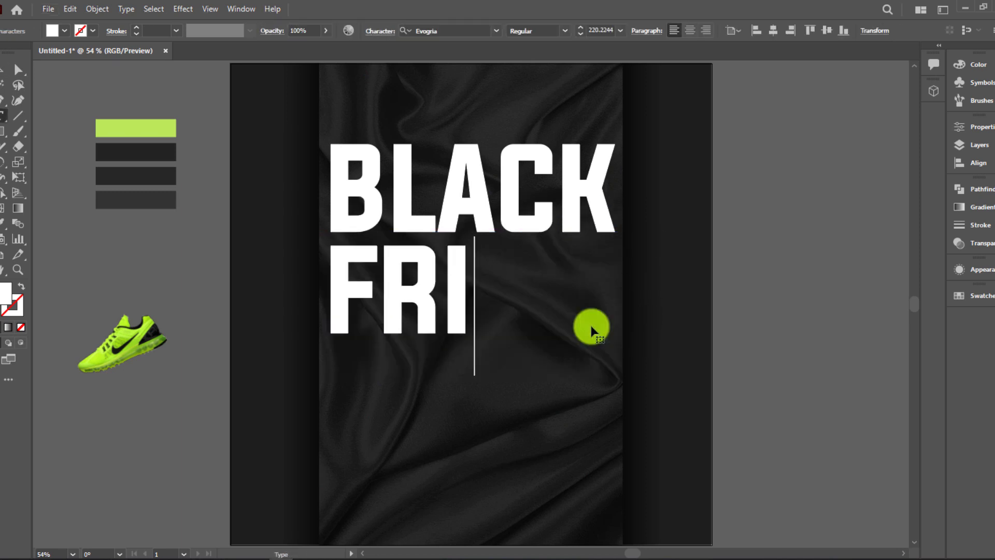
pyautogui.write('DAY')
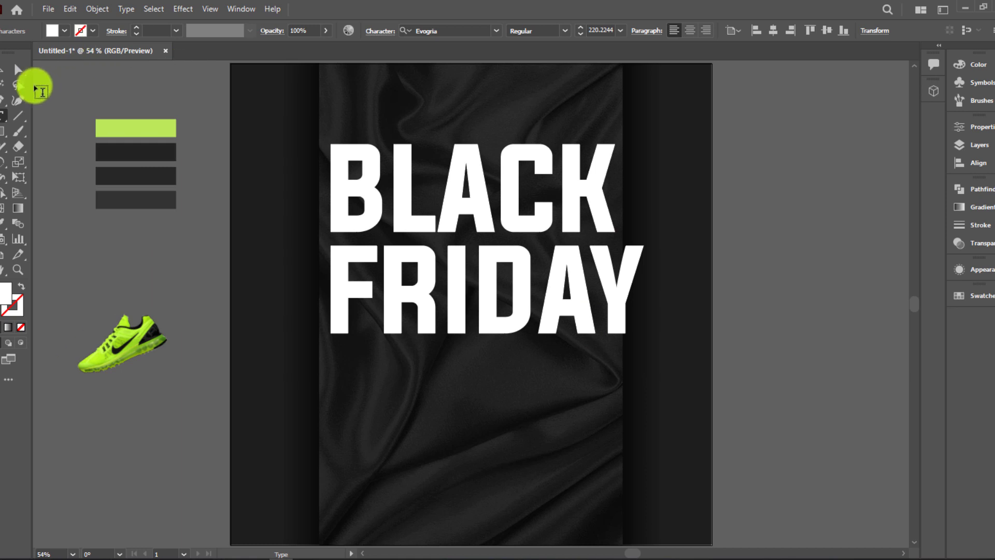
pyautogui.click(3, 70)
pyautogui.moveTo(644, 378); pyautogui.dragTo(617, 370)
pyautogui.click(834, 329)
pyautogui.click(496, 298)
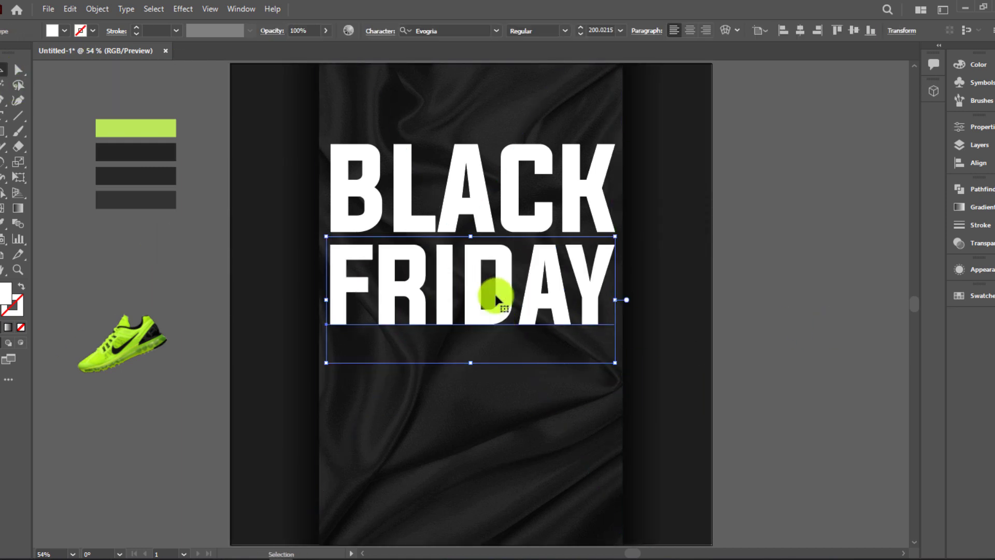
pyautogui.keyDown('shift'); pyautogui.click(518, 207); pyautogui.keyUp('shift')
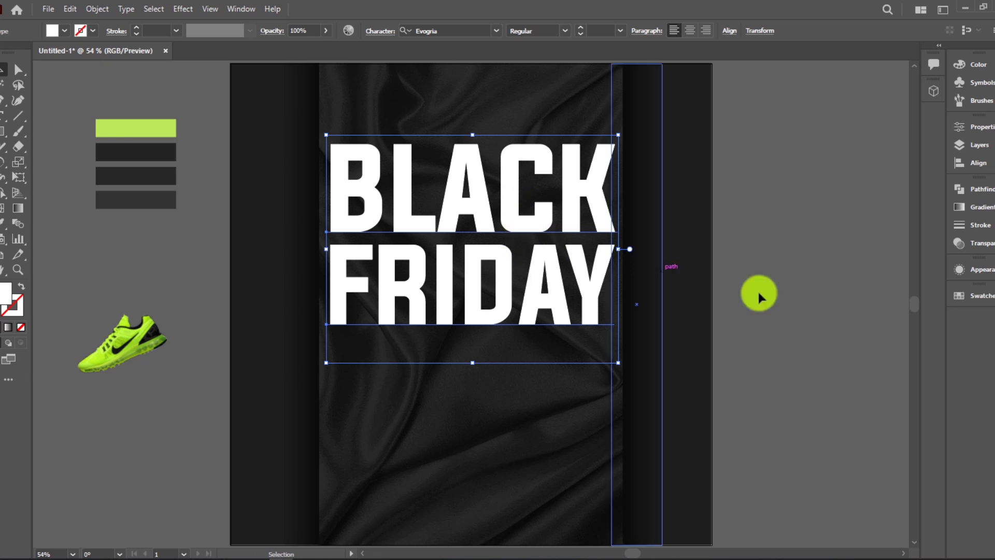
pyautogui.moveTo(556, 301); pyautogui.dragTo(556, 312)
# Set the headline to Soft Light blending after trying Overlay, then group BLACK and FRIDAY
pyautogui.click(983, 215)
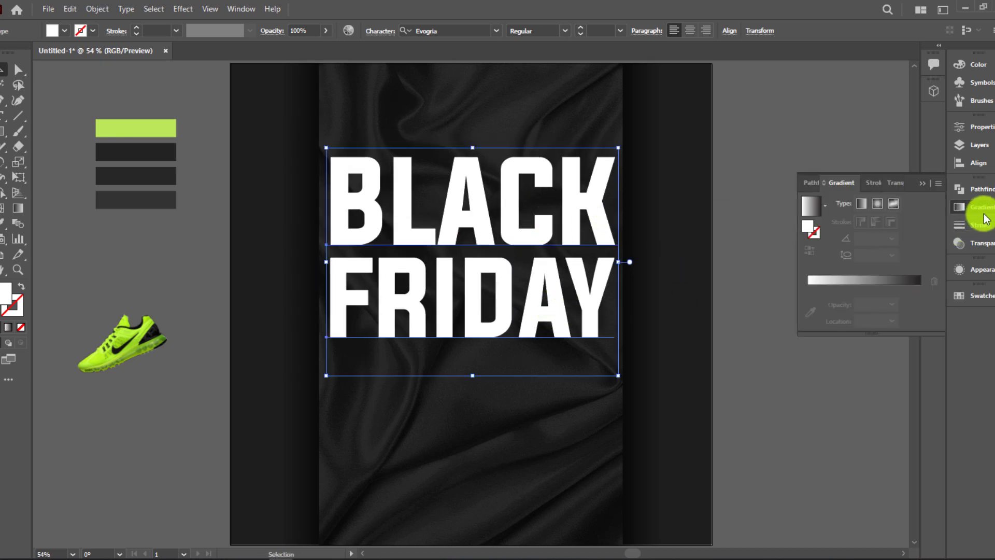
pyautogui.click(980, 243)
pyautogui.click(828, 205)
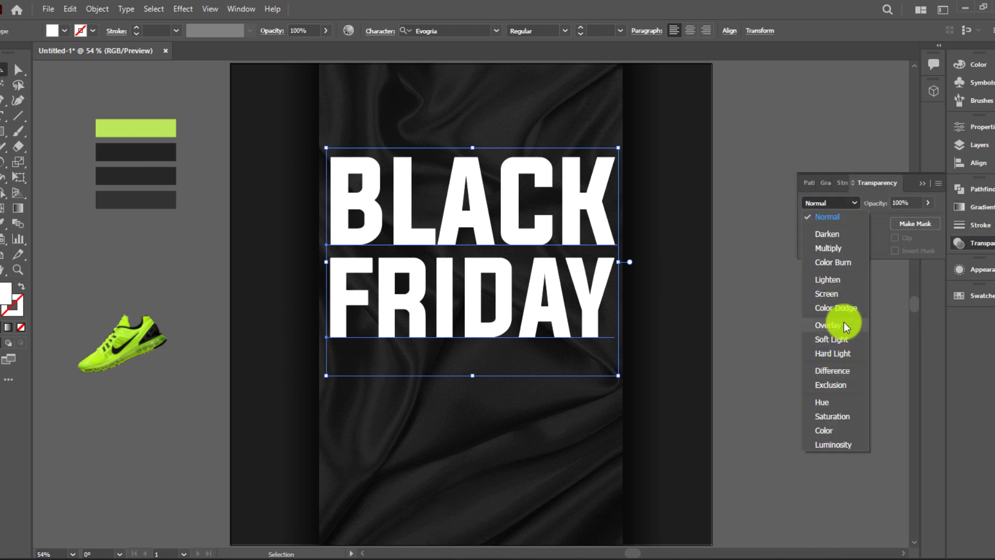
pyautogui.click(832, 338)
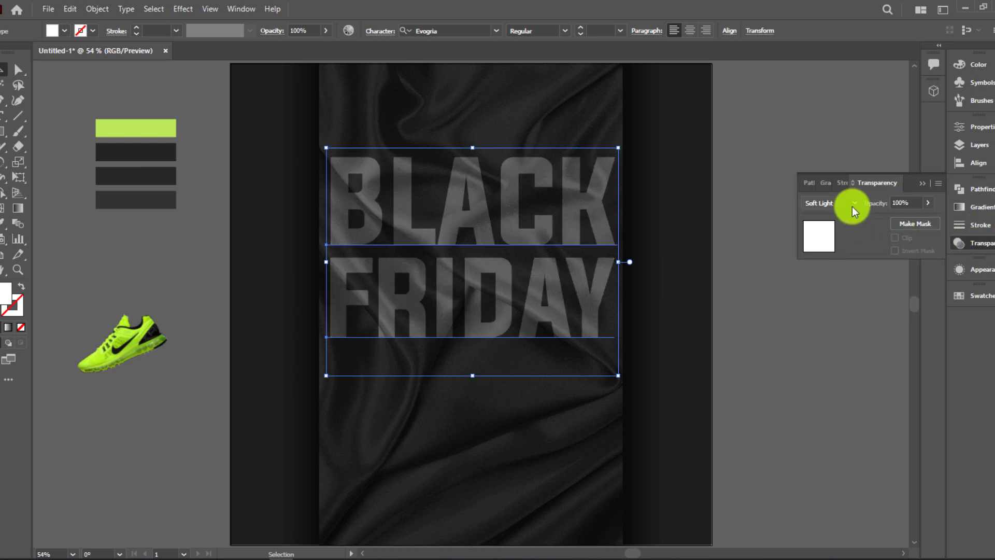
pyautogui.click(852, 206)
pyautogui.click(847, 326)
pyautogui.click(850, 208)
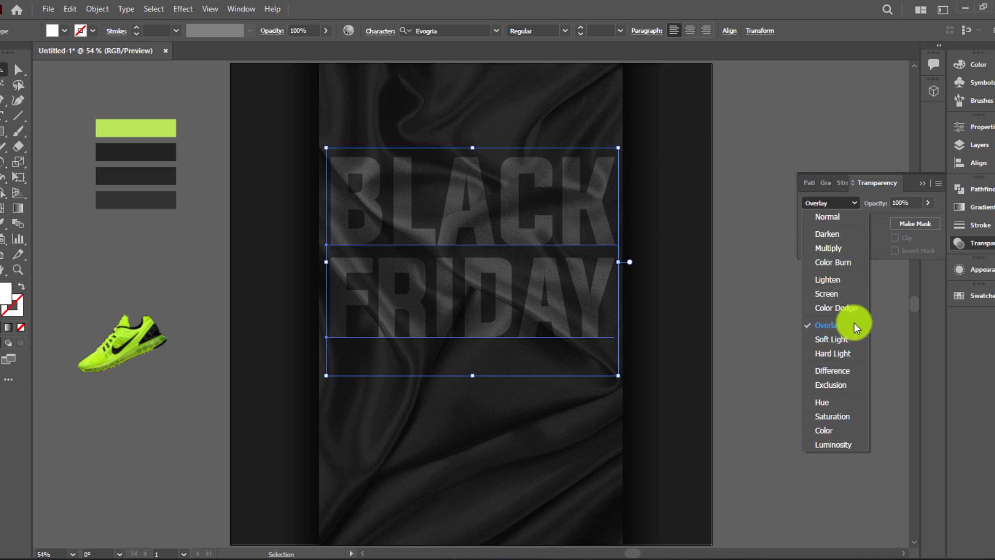
pyautogui.click(850, 340)
pyautogui.press('a')
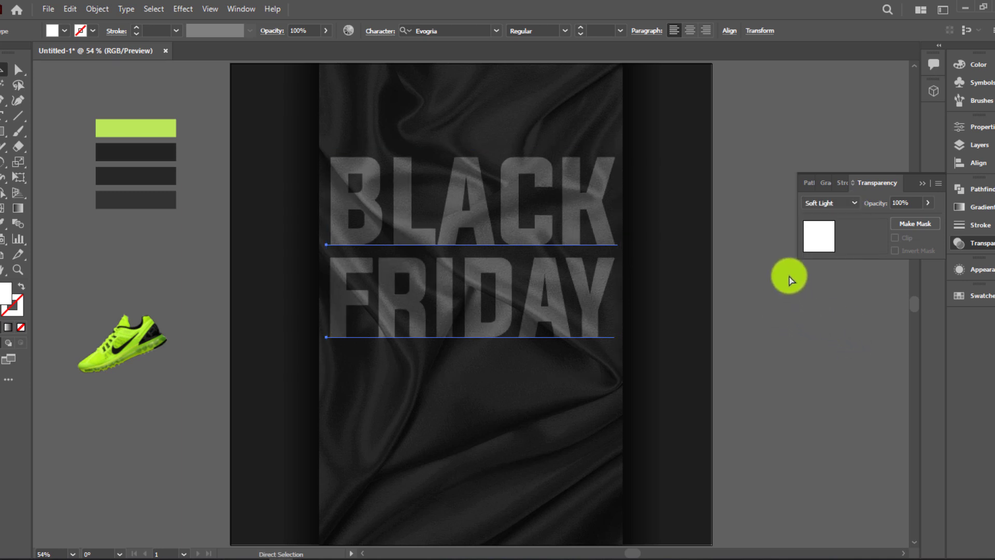
pyautogui.click(921, 182)
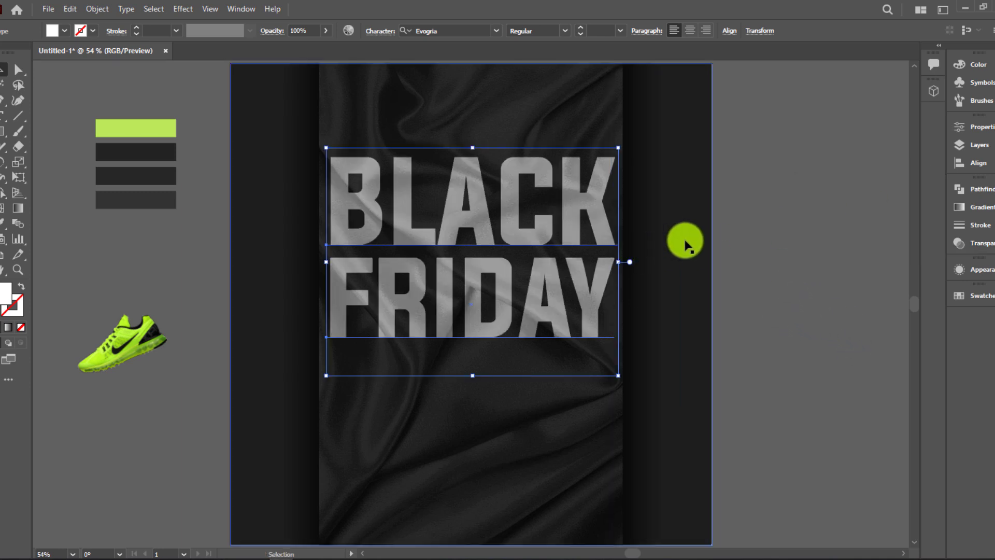
pyautogui.hotkey('ctrl', 'g')
pyautogui.click(809, 309)
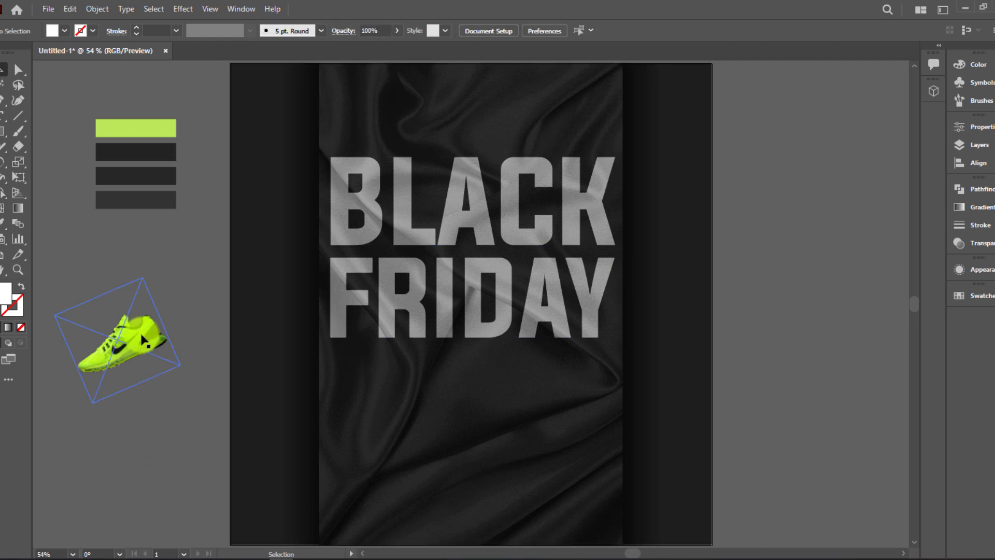
# Drag the neon shoe onto the poster, bring it to front, and raise it
pyautogui.moveTo(159, 340); pyautogui.dragTo(645, 359)
pyautogui.rightClick(645, 360)
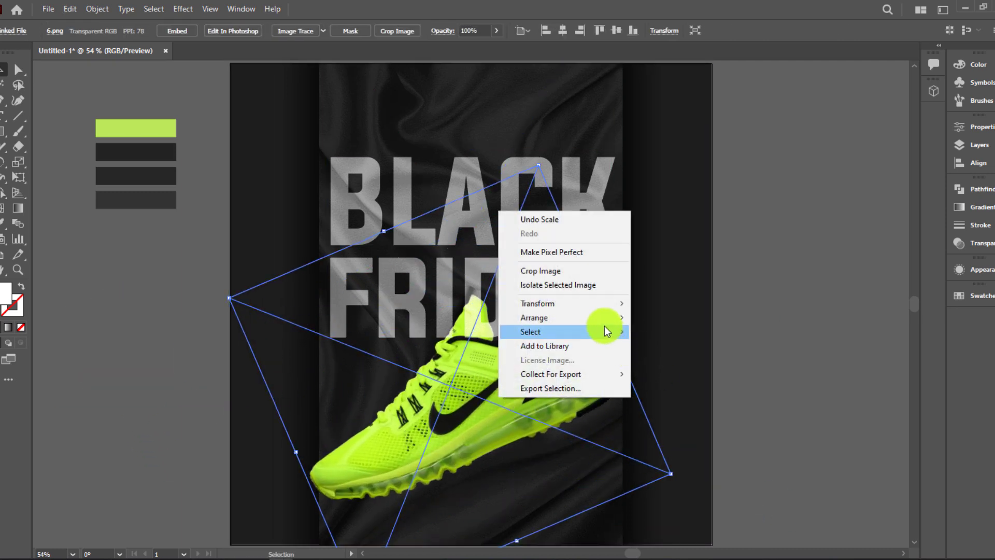
pyautogui.moveTo(612, 317)
pyautogui.click(648, 321)
pyautogui.moveTo(578, 345); pyautogui.dragTo(586, 314)
# Lock the left shadow rectangle and move the BLACK FRIDAY headline up slightly
pyautogui.click(604, 179)
pyautogui.moveTo(603, 180); pyautogui.dragTo(605, 171)
pyautogui.hotkey('ctrl', 'z')
pyautogui.moveTo(789, 93); pyautogui.dragTo(612, 114)
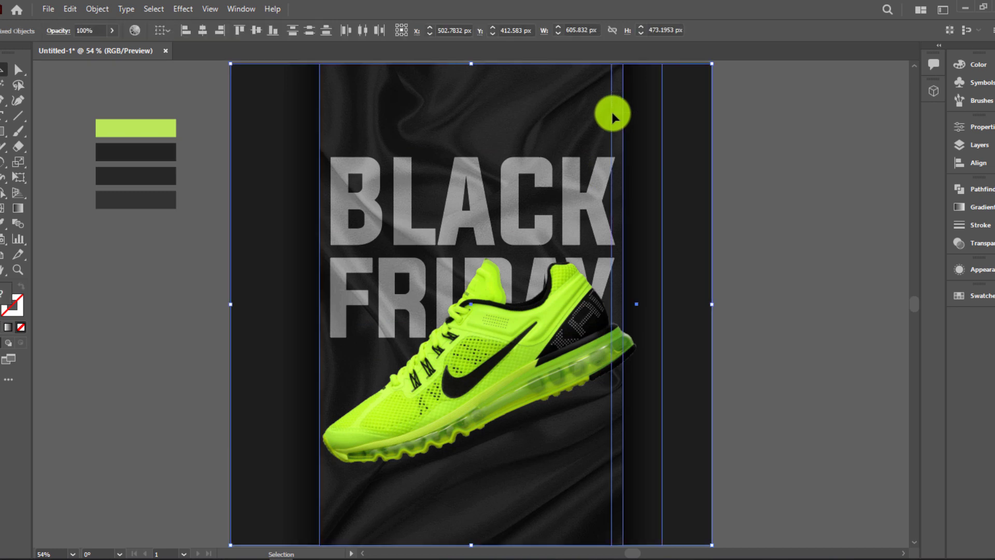
pyautogui.click(611, 111)
pyautogui.click(293, 140)
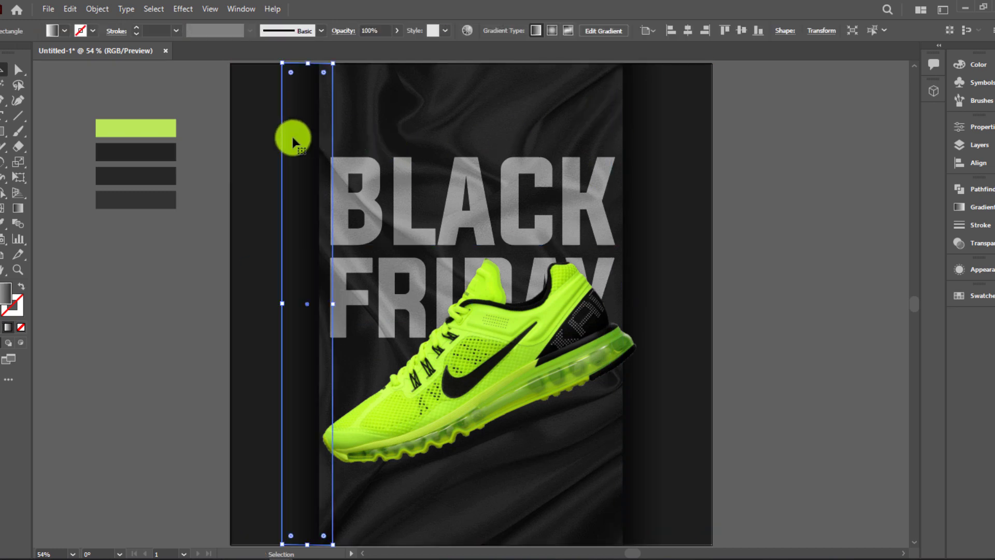
pyautogui.hotkey('ctrl', '2')
pyautogui.moveTo(677, 119); pyautogui.dragTo(588, 215)
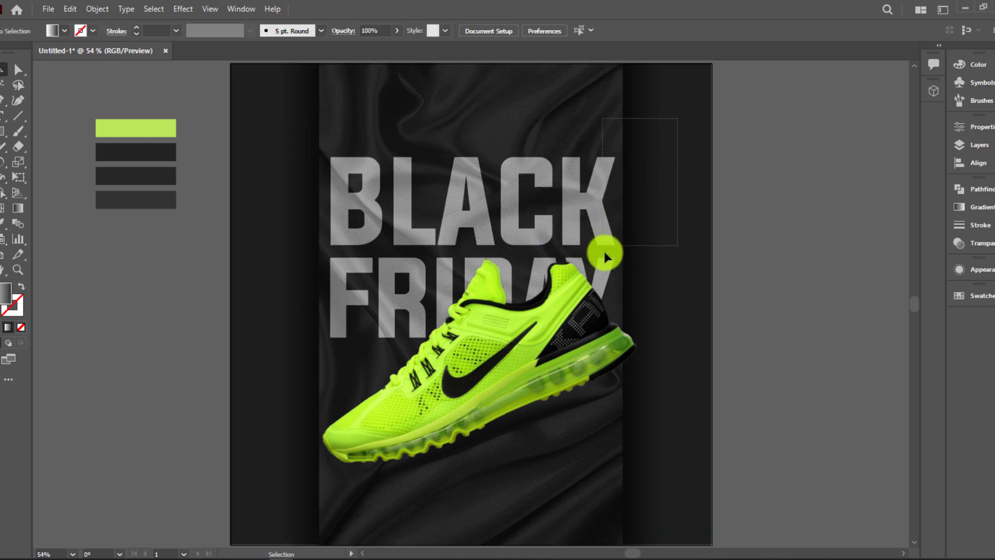
pyautogui.moveTo(604, 254); pyautogui.dragTo(605, 254)
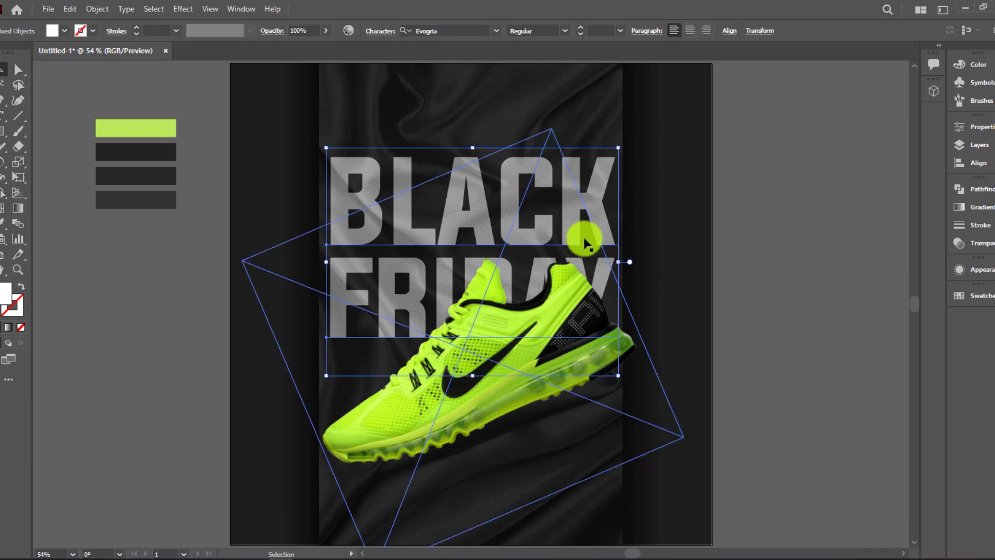
pyautogui.moveTo(575, 224); pyautogui.dragTo(575, 216)
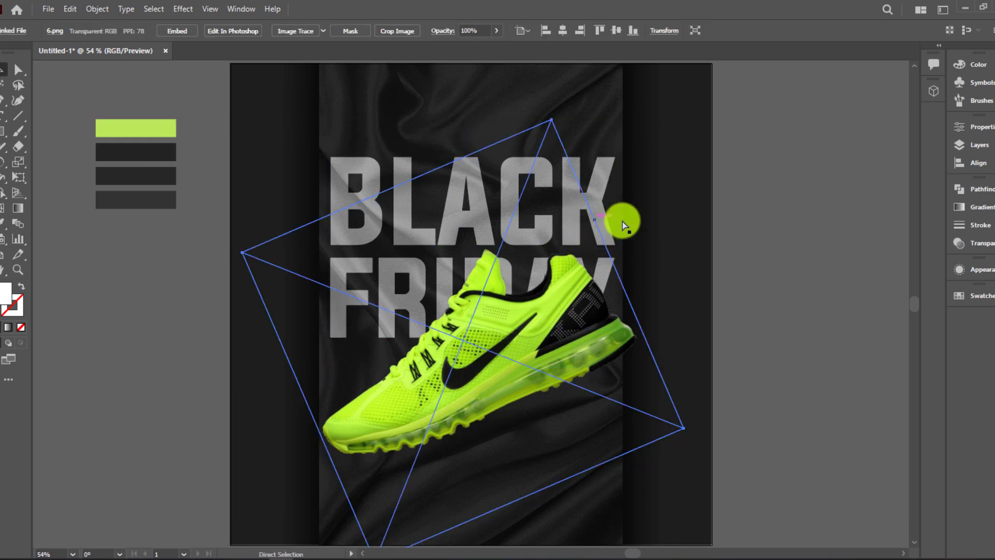
pyautogui.hotkey('ctrl', 'z')
pyautogui.moveTo(599, 183); pyautogui.dragTo(602, 176)
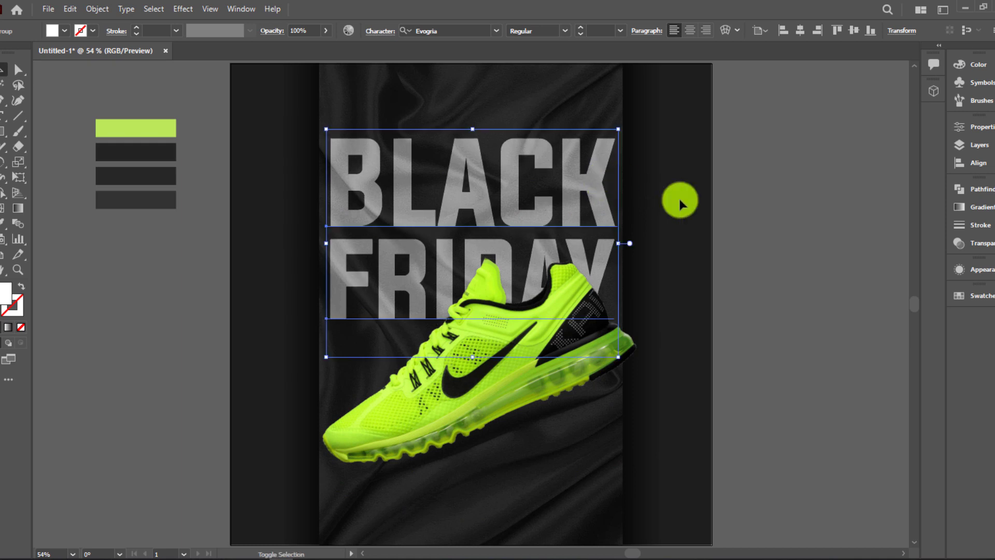
pyautogui.click(679, 196)
# Enlarge the shoe over FRIDAY, then start a SPECIAL OFFER text on the pasteboard
pyautogui.click(576, 344)
pyautogui.moveTo(683, 440); pyautogui.dragTo(706, 458)
pyautogui.moveTo(614, 375)
pyautogui.mouseDown()
pyautogui.moveTo(611, 365)
pyautogui.moveTo(609, 379)
pyautogui.mouseUp()
pyautogui.click(736, 382)
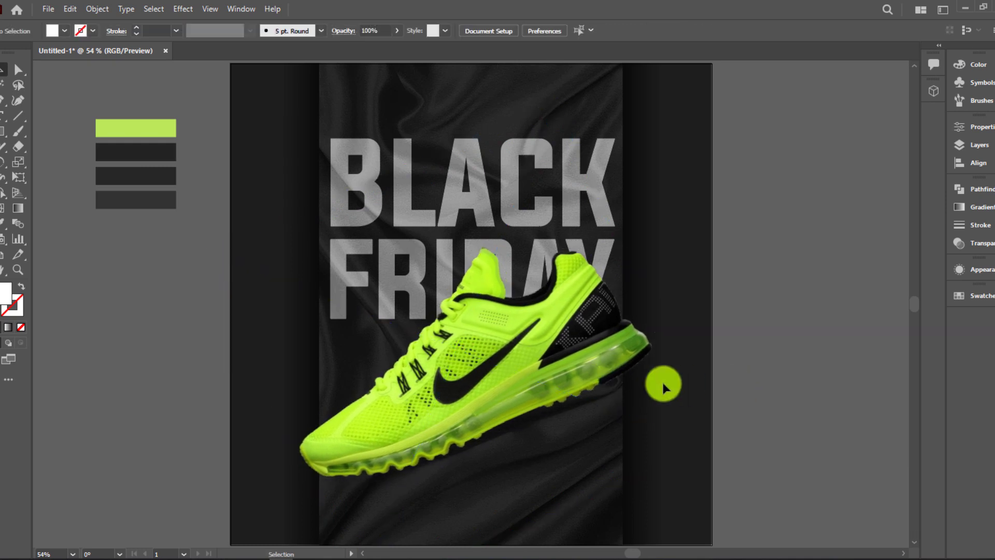
pyautogui.click(627, 370)
pyautogui.click(726, 417)
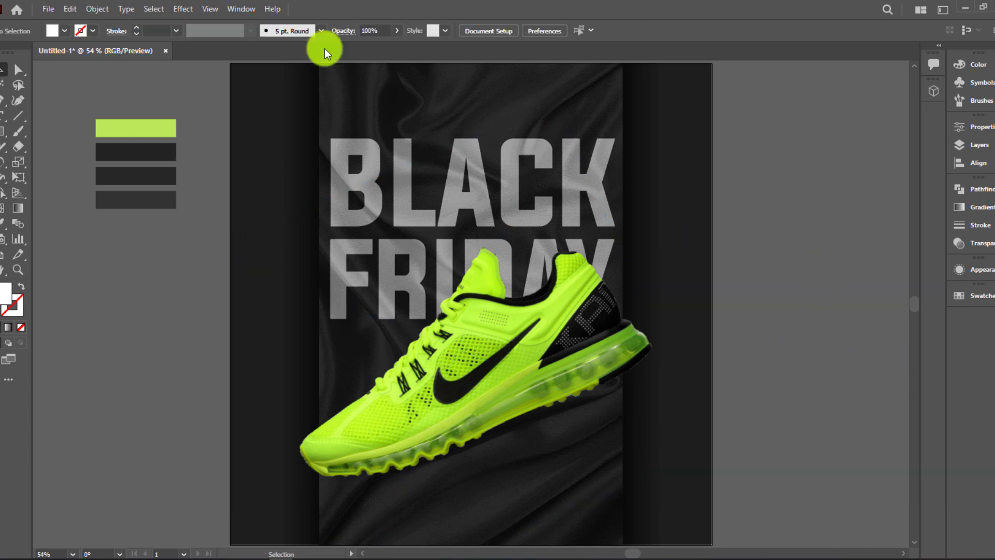
pyautogui.click(2, 116)
pyautogui.click(739, 252)
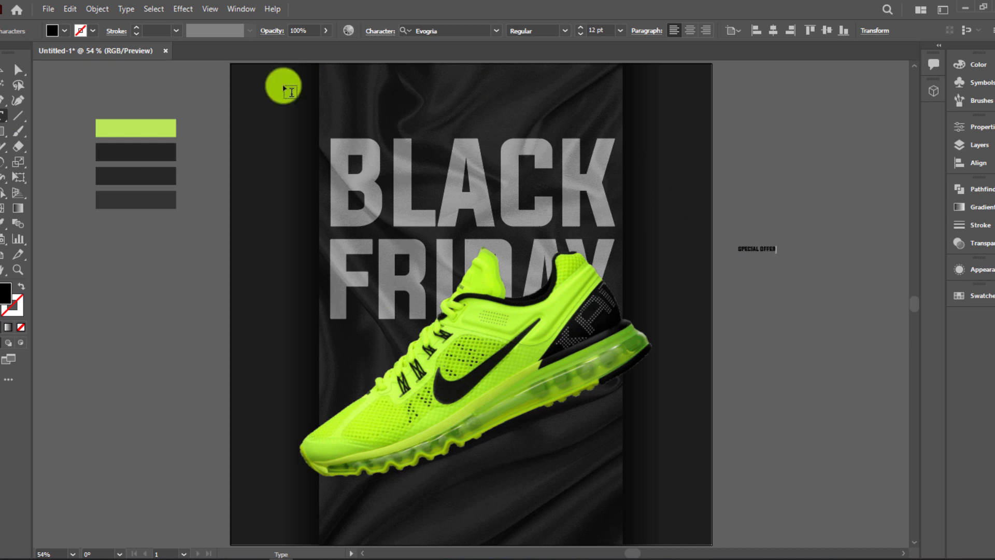
# Set SPECIAL OFFER in Stretch Pro, enlarge it, and move it above BLACK
pyautogui.click(7, 71)
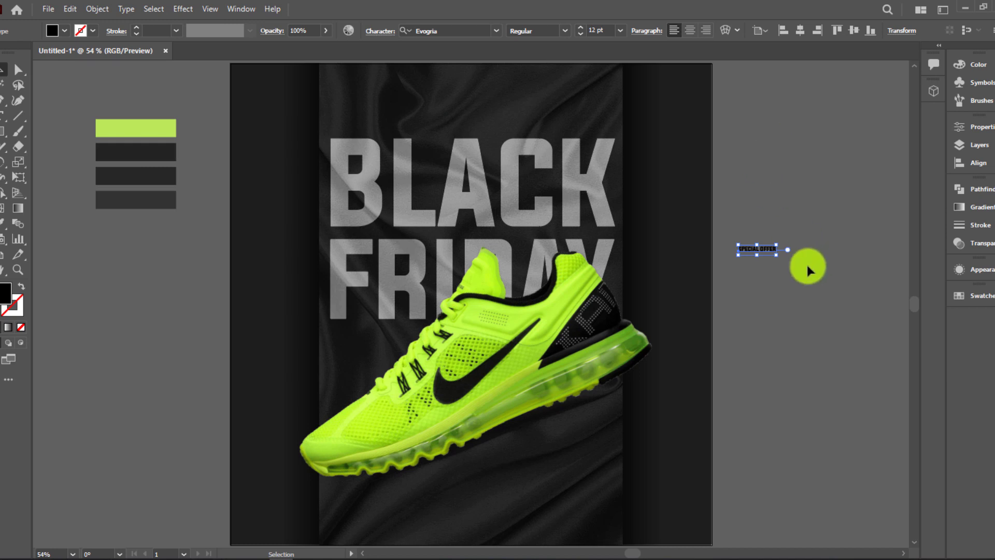
pyautogui.click(459, 34)
pyautogui.write('str')
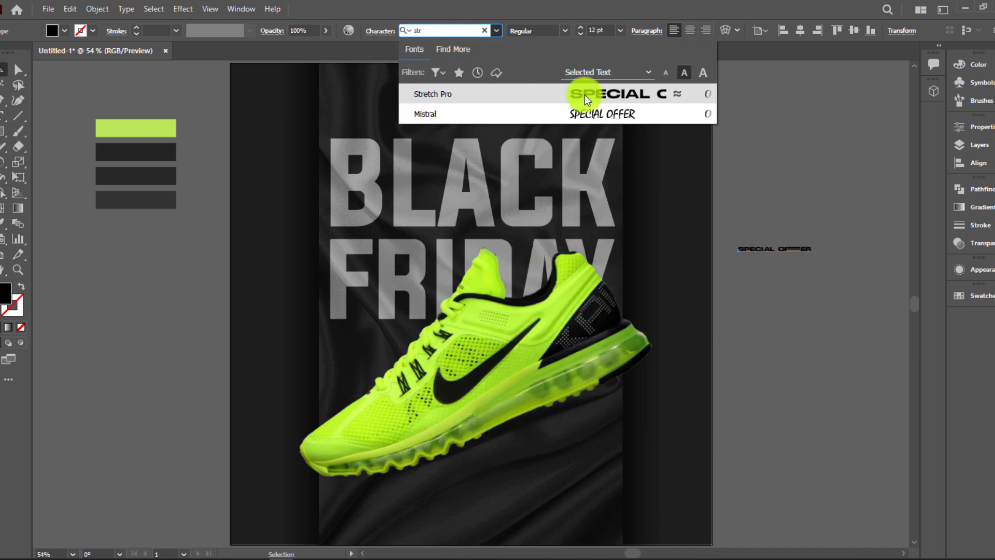
pyautogui.click(584, 95)
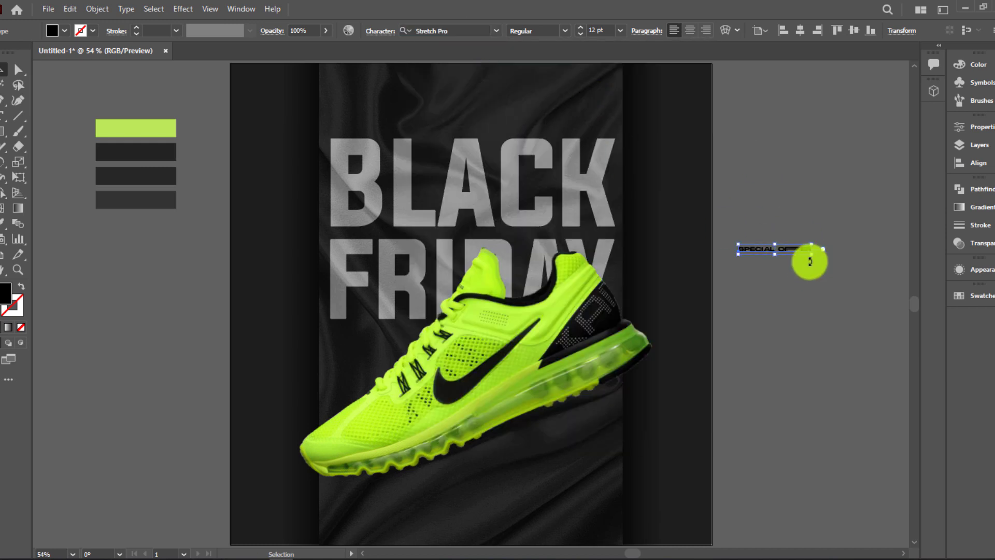
pyautogui.moveTo(814, 257); pyautogui.dragTo(899, 284)
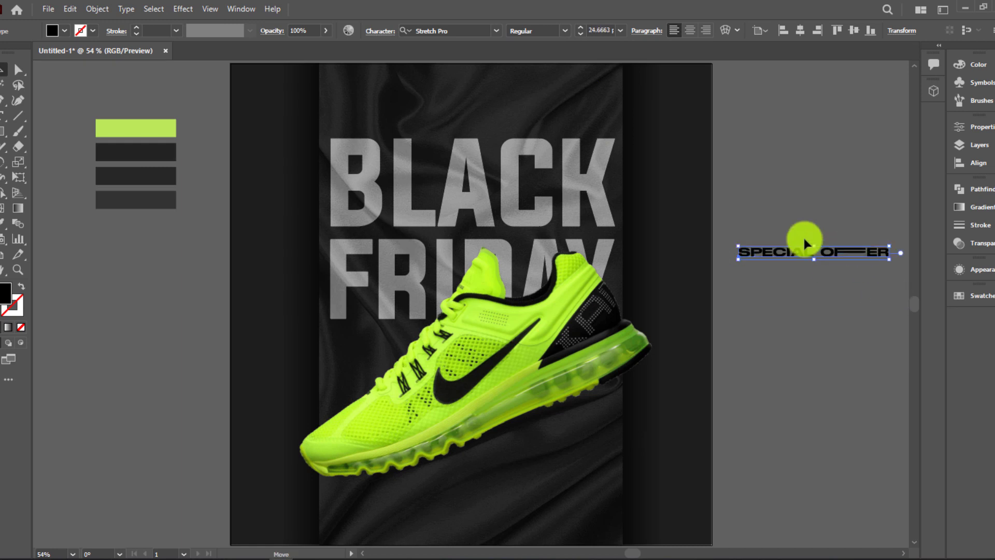
pyautogui.moveTo(804, 240); pyautogui.dragTo(410, 99)
# Colour SPECIAL OFFER lime green with the Eyedropper and stretch it to BLACK's width
pyautogui.press('i')
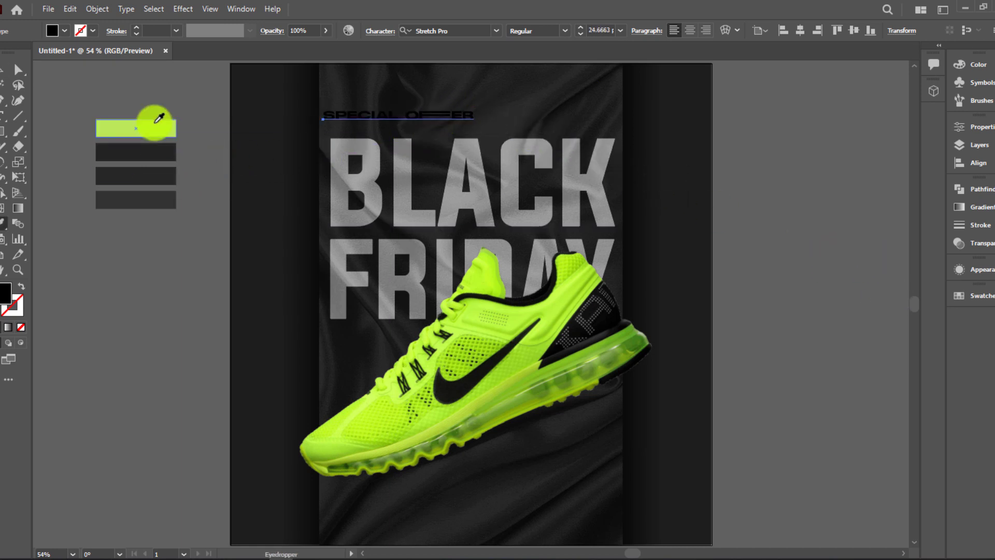
pyautogui.click(7, 71)
pyautogui.moveTo(474, 122); pyautogui.dragTo(606, 161)
pyautogui.click(718, 140)
pyautogui.scroll(2, 384, 138)
pyautogui.moveTo(373, 123); pyautogui.dragTo(384, 117)
pyautogui.moveTo(825, 139); pyautogui.dragTo(810, 138)
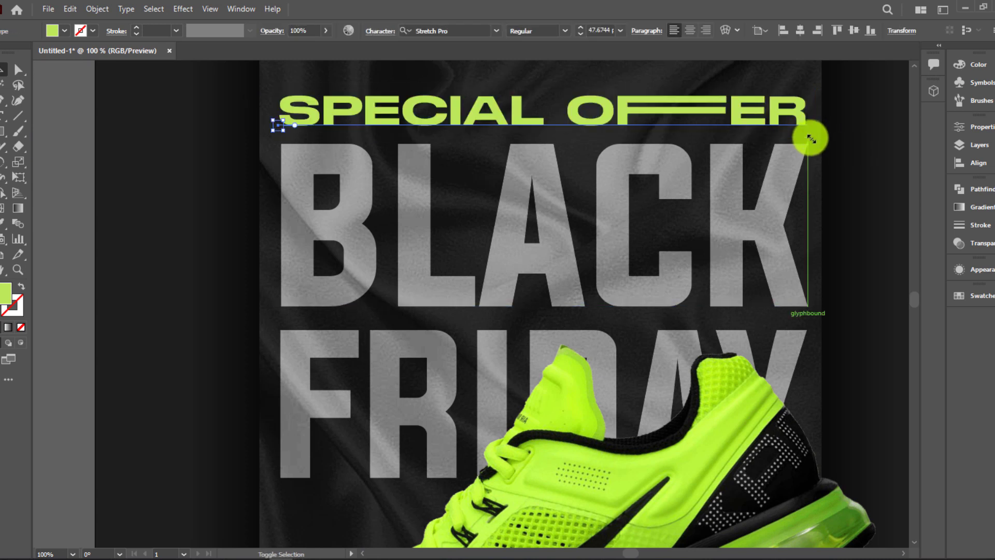
pyautogui.click(856, 121)
pyautogui.hotkey('ctrl', '0')
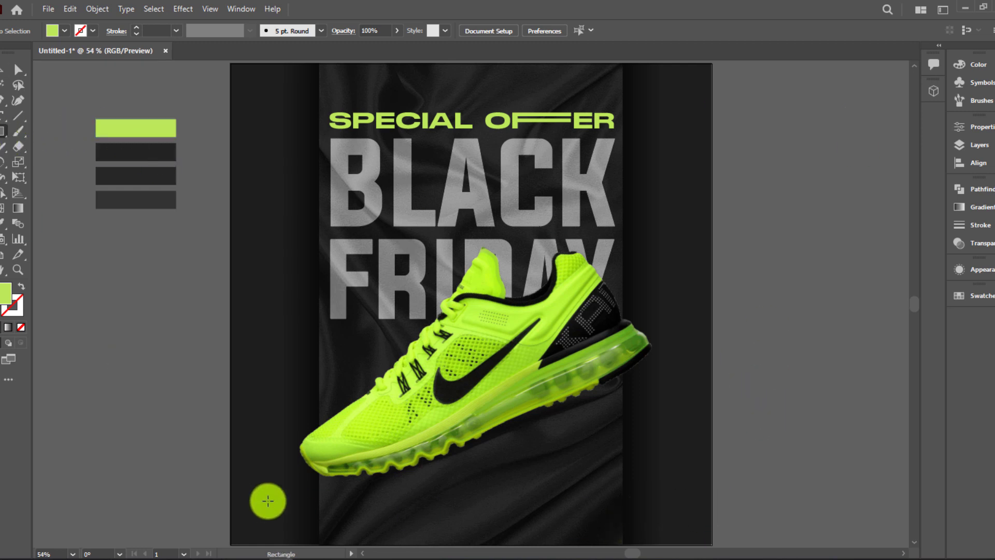
# Draw a lime rectangle at the bottom left and round its corners into a pill
pyautogui.moveTo(266, 497); pyautogui.dragTo(364, 523)
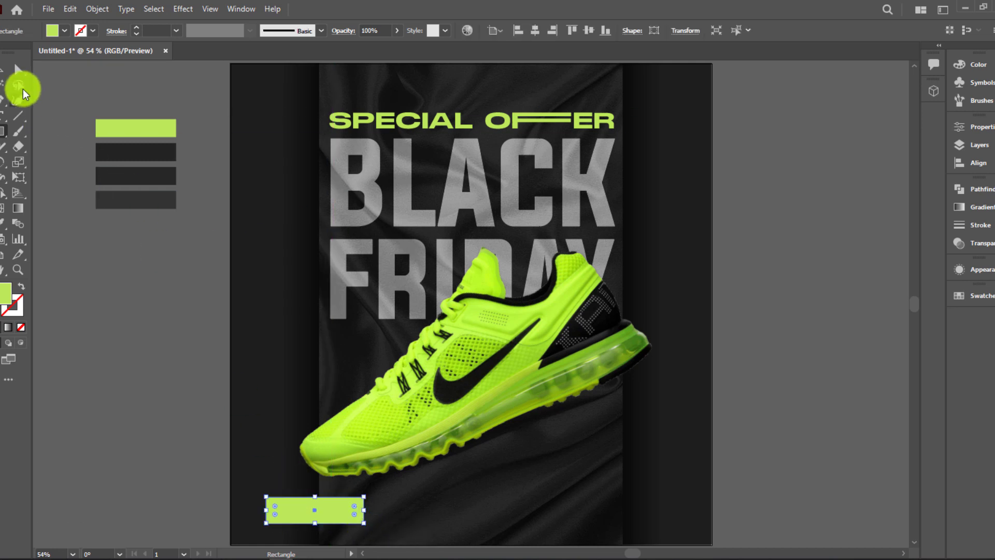
pyautogui.click(4, 69)
pyautogui.moveTo(283, 507); pyautogui.dragTo(675, 511)
pyautogui.click(203, 465)
# Duplicate the pill to the right and widen the copy by dragging its left edge
pyautogui.click(189, 477)
pyautogui.click(760, 495)
pyautogui.moveTo(614, 511); pyautogui.dragTo(508, 510)
# Fill the bottom-right bar with a linear gradient using the two dark swatch colours
pyautogui.click(973, 207)
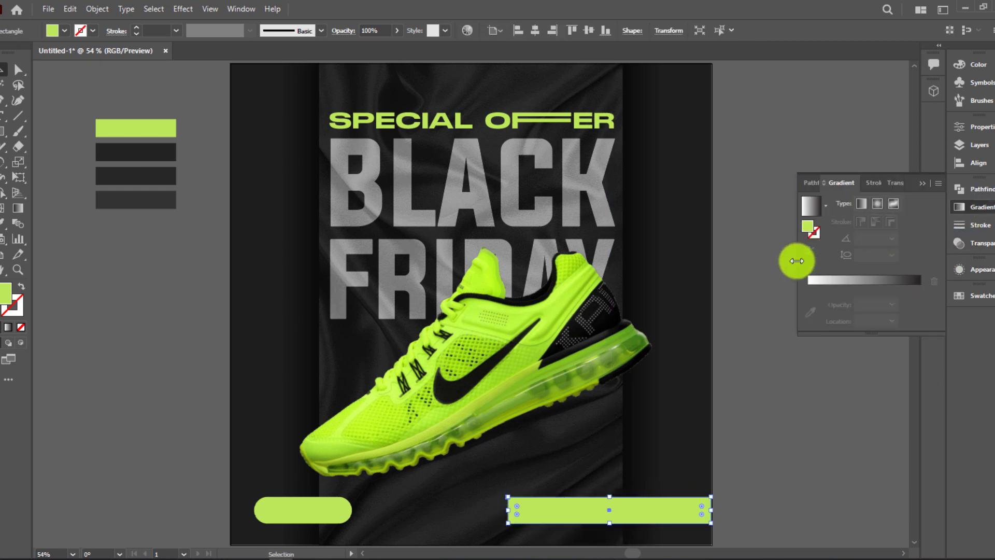
pyautogui.click(857, 282)
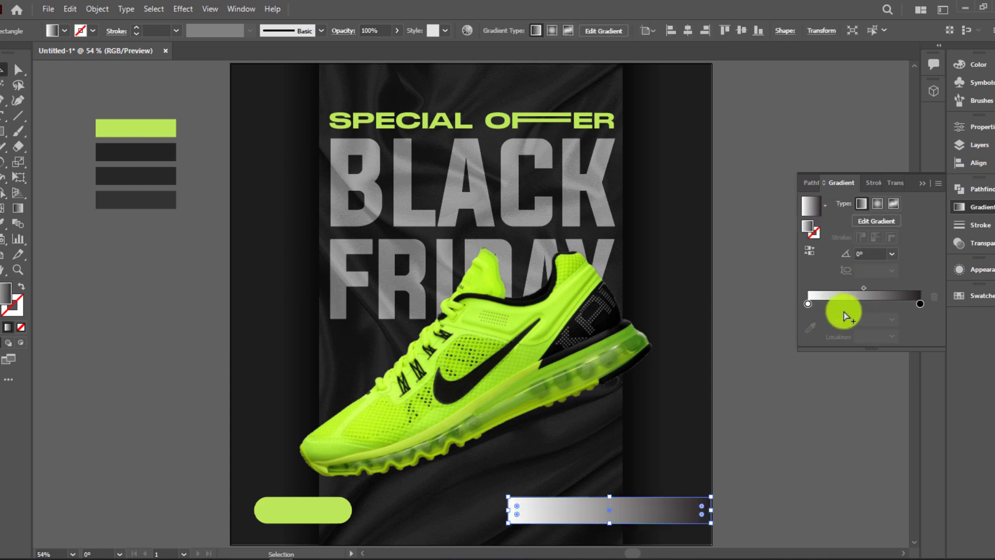
pyautogui.click(808, 304)
pyautogui.click(811, 325)
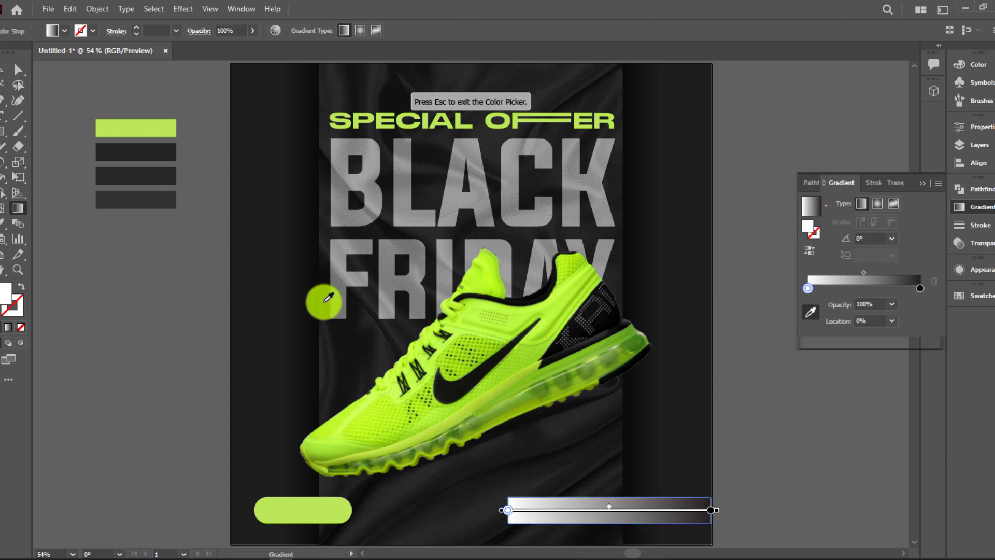
pyautogui.click(147, 211)
pyautogui.click(920, 288)
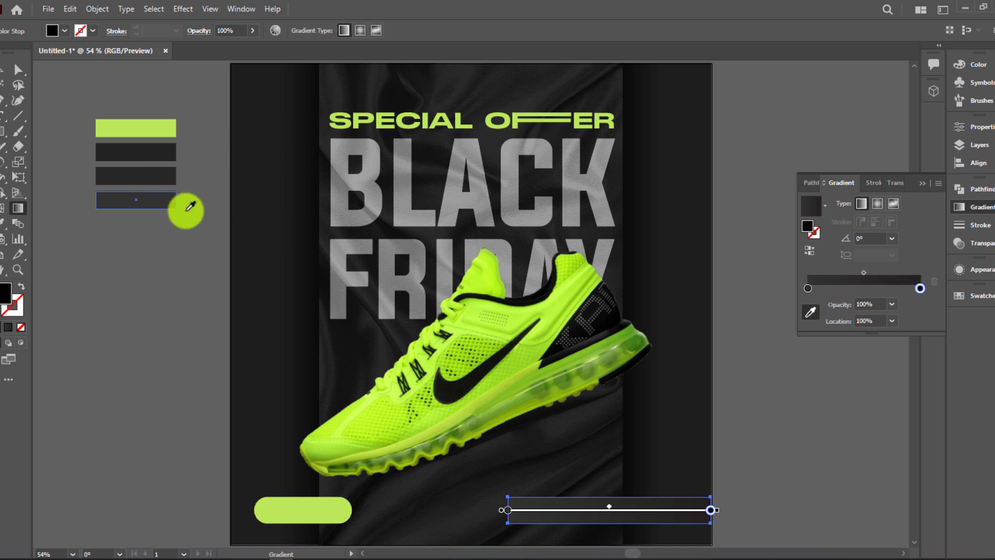
pyautogui.click(159, 153)
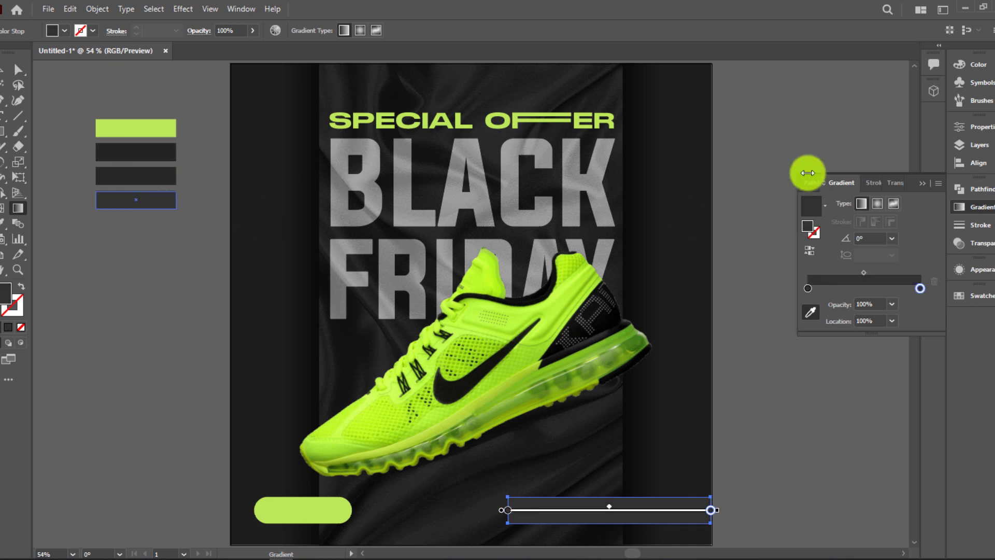
# Add a 0% opacity gradient stop just inside the bar's left end
pyautogui.click(811, 289)
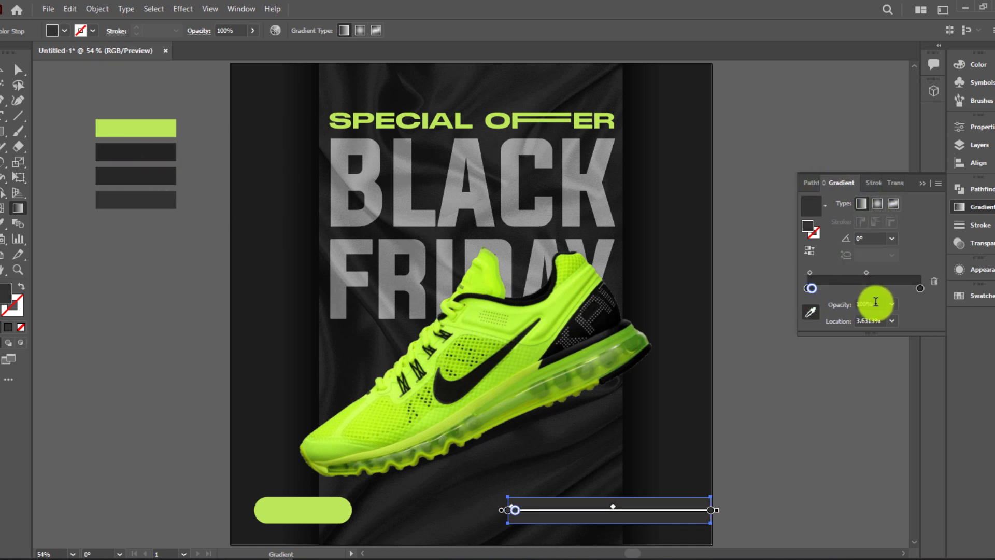
pyautogui.moveTo(876, 304); pyautogui.dragTo(821, 303)
pyautogui.write('0')
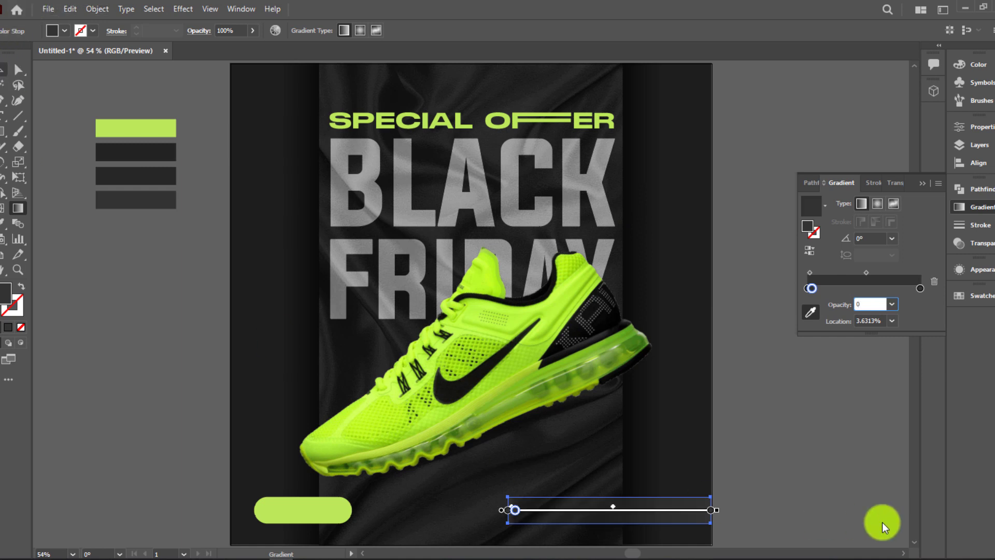
pyautogui.click(755, 481)
pyautogui.click(920, 185)
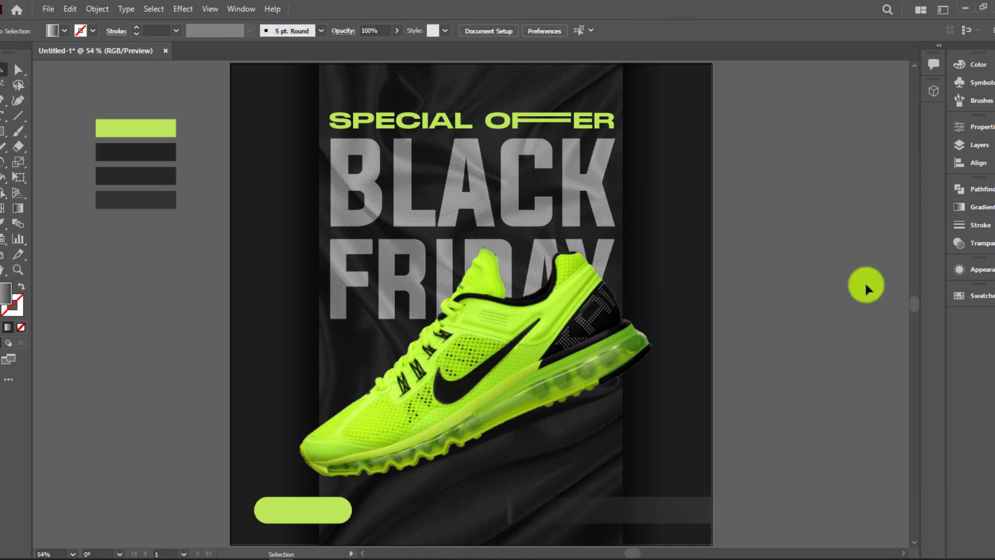
# Adjust the transparent stop and move the dark end stop to about 87%
pyautogui.click(678, 518)
pyautogui.click(967, 207)
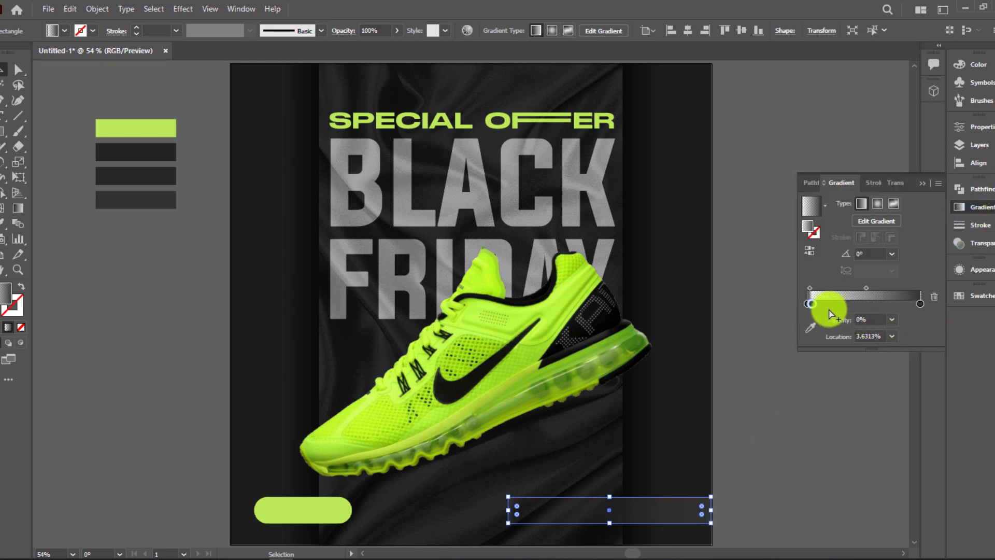
pyautogui.moveTo(811, 304); pyautogui.dragTo(791, 306)
pyautogui.hotkey('ctrl', 'z')
pyautogui.click(812, 311)
pyautogui.click(809, 304)
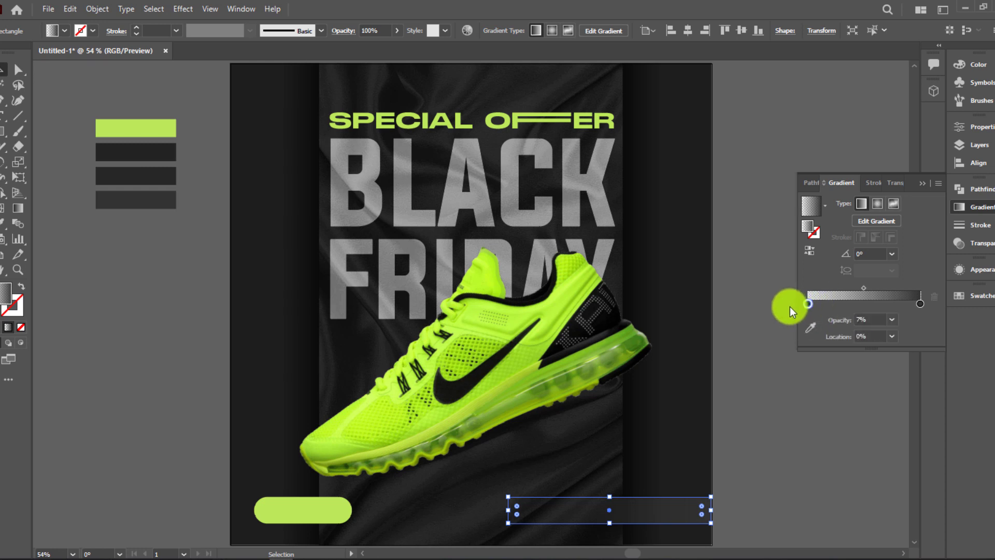
pyautogui.click(921, 187)
pyautogui.click(758, 384)
pyautogui.click(676, 517)
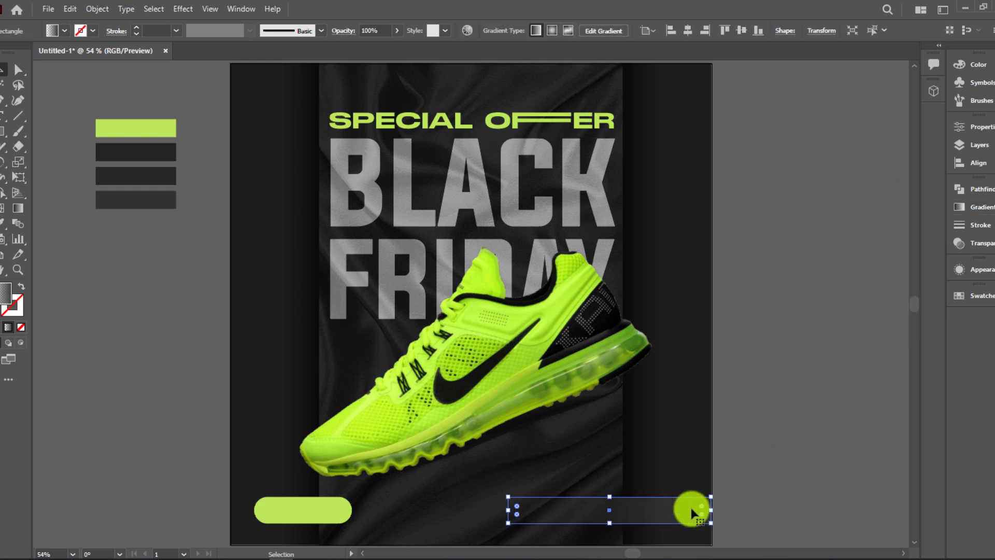
pyautogui.click(975, 208)
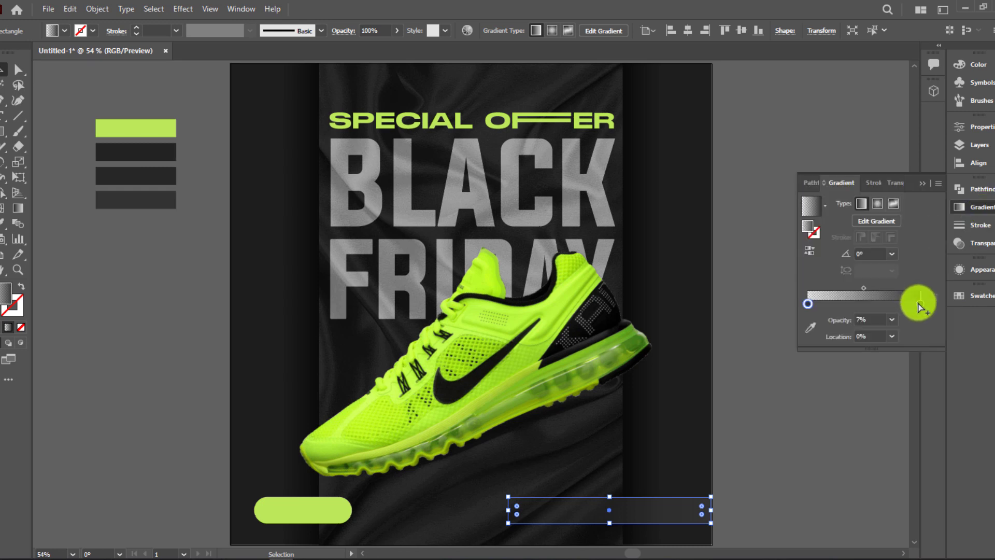
pyautogui.moveTo(913, 305); pyautogui.dragTo(906, 305)
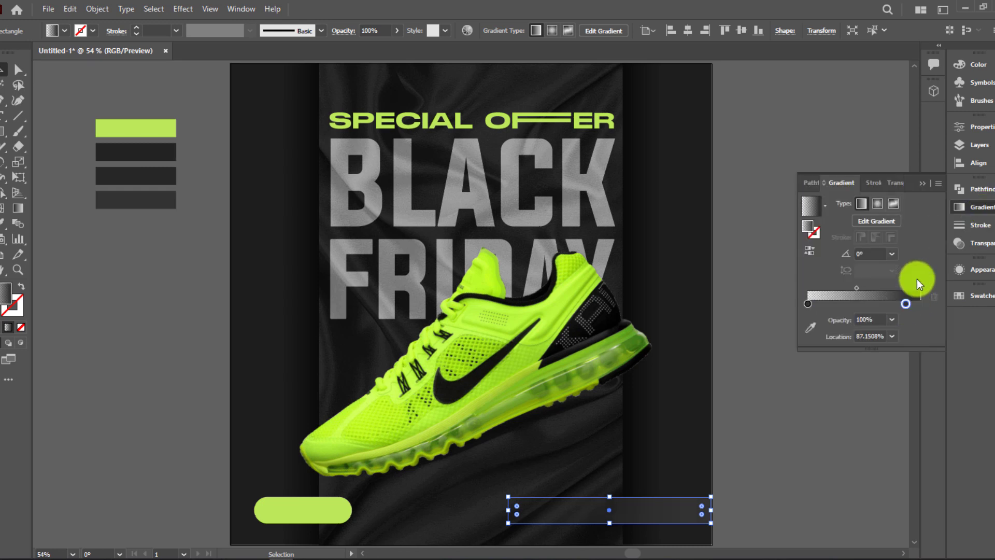
pyautogui.click(922, 184)
pyautogui.click(801, 381)
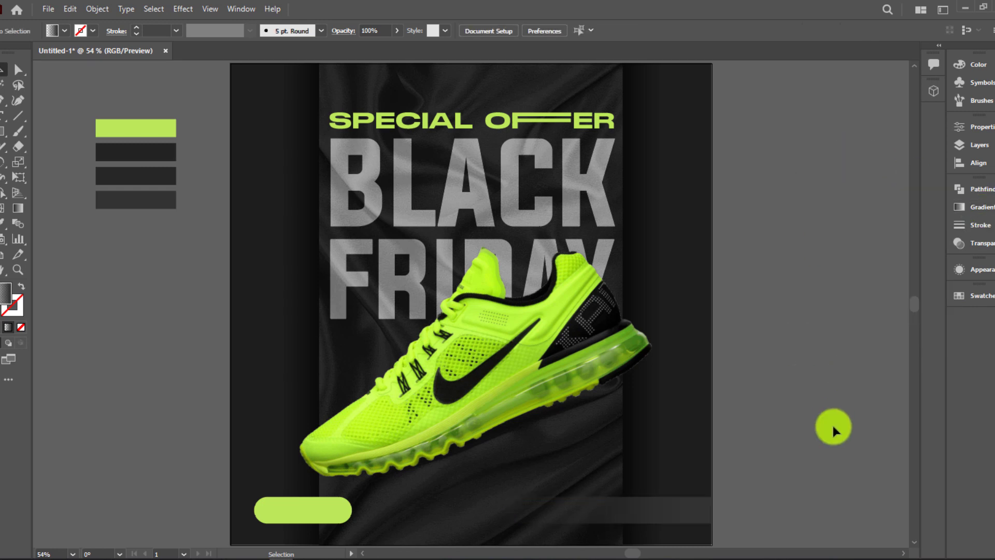
# Nudge the gradient bar and extend its right edge to the artboard edge
pyautogui.scroll(1, 723, 450)
pyautogui.scroll(-3, 726, 454)
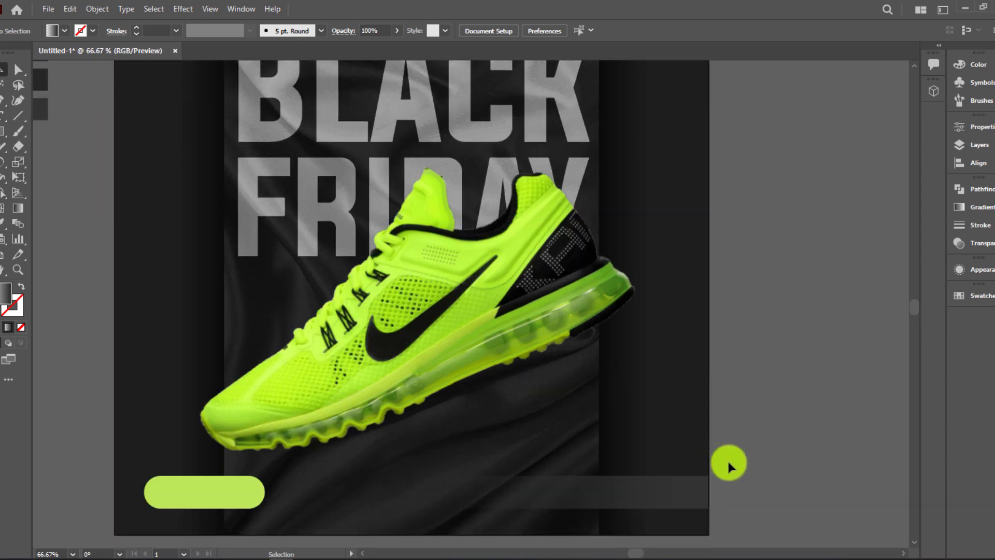
pyautogui.click(667, 457)
pyautogui.scroll(2, 762, 449)
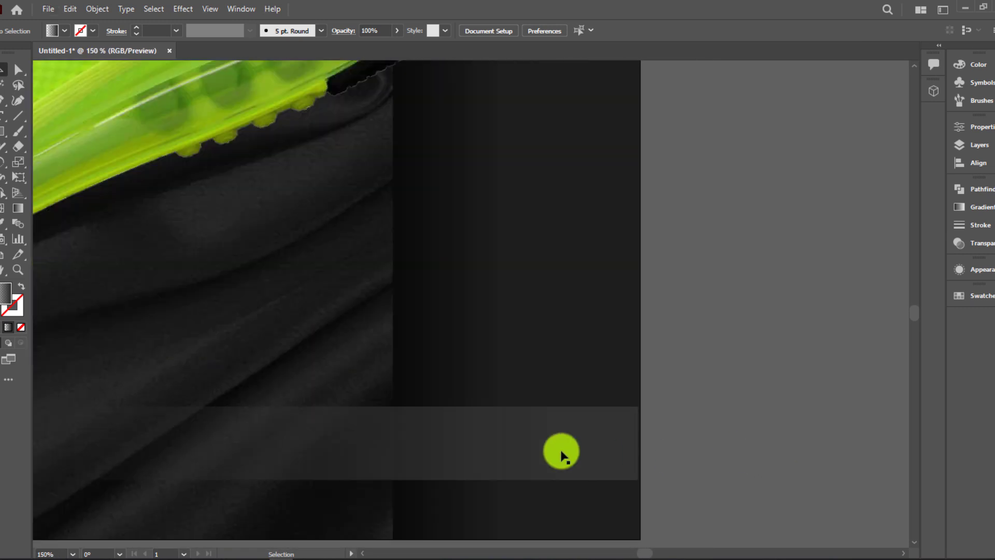
pyautogui.moveTo(553, 451); pyautogui.dragTo(543, 446)
pyautogui.scroll(4, 636, 442)
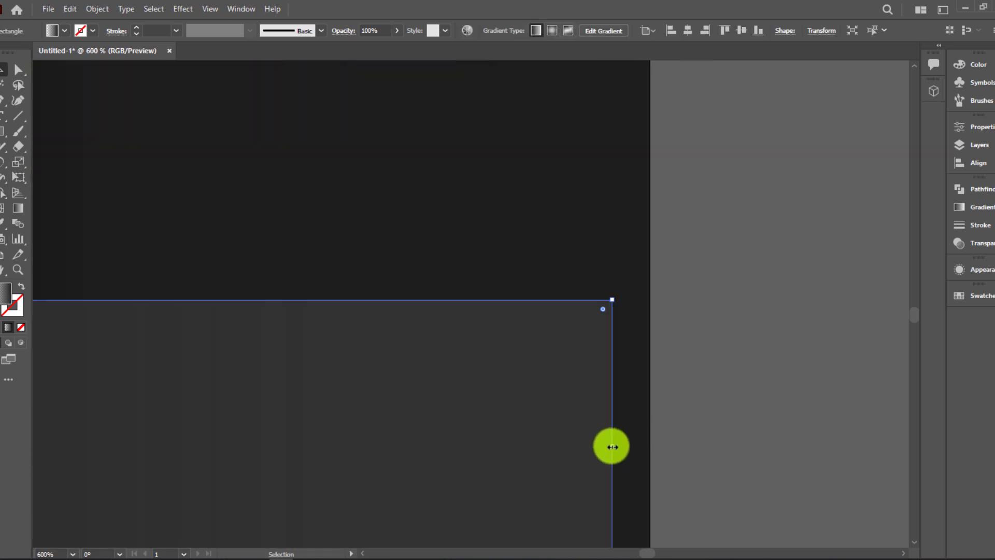
pyautogui.moveTo(613, 446); pyautogui.dragTo(649, 447)
pyautogui.scroll(-6, 710, 430)
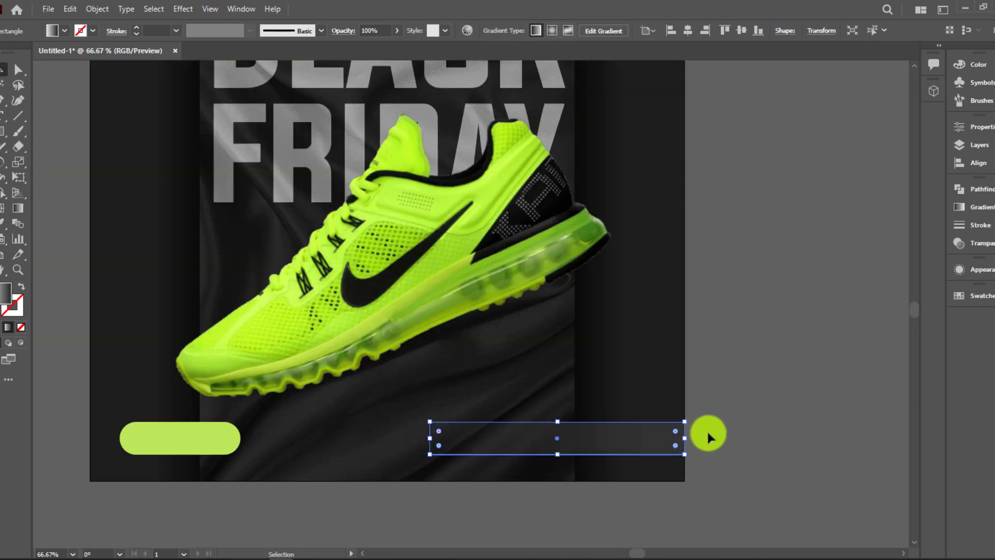
pyautogui.click(378, 484)
pyautogui.click(762, 437)
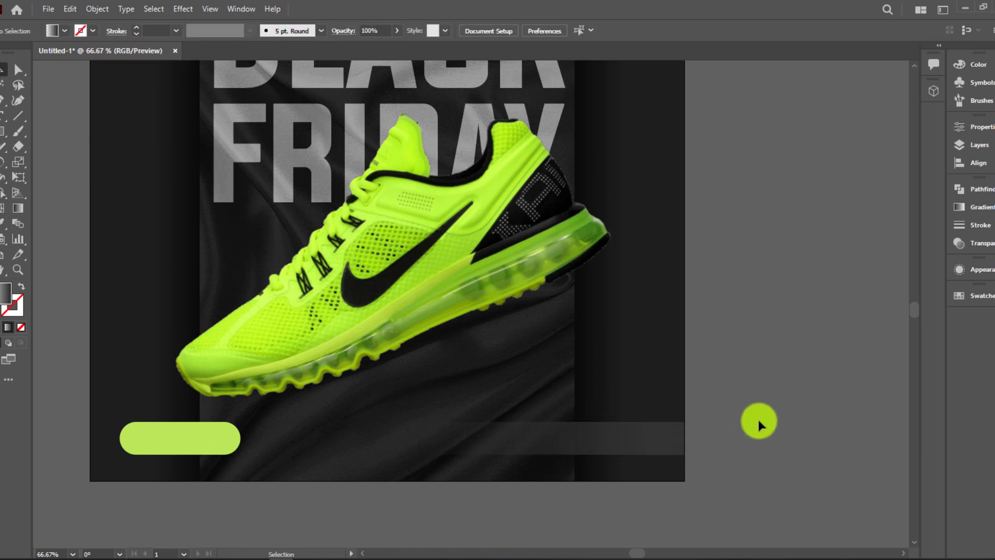
# Set the Contact text in Montserrat Bold, enlarge it, and move it onto the dark bar
pyautogui.press('t')
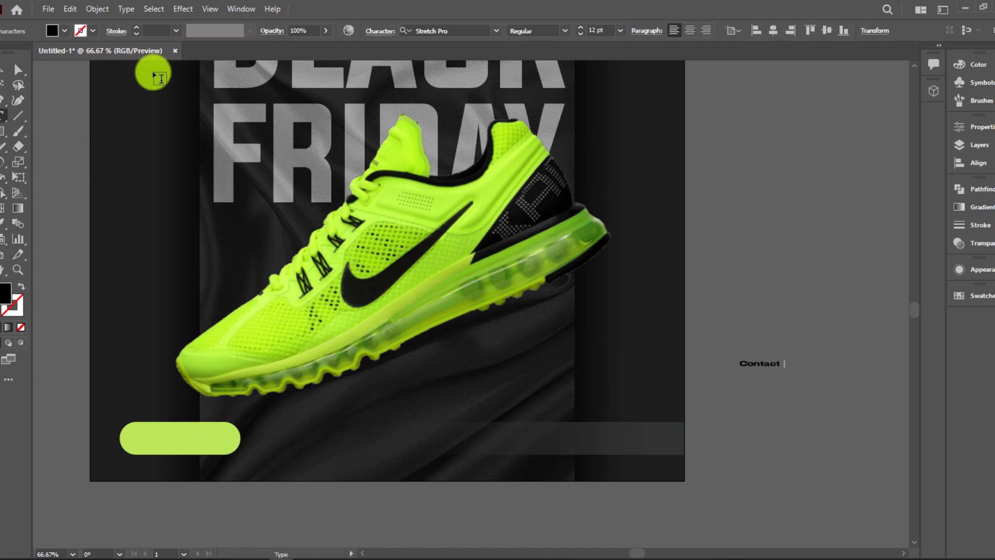
pyautogui.click(6, 66)
pyautogui.click(476, 32)
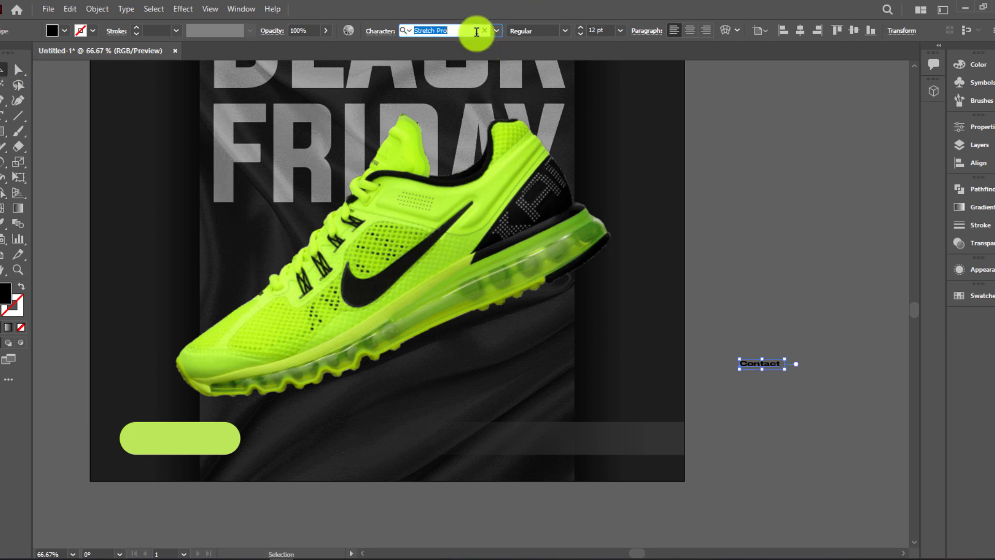
pyautogui.write('mon')
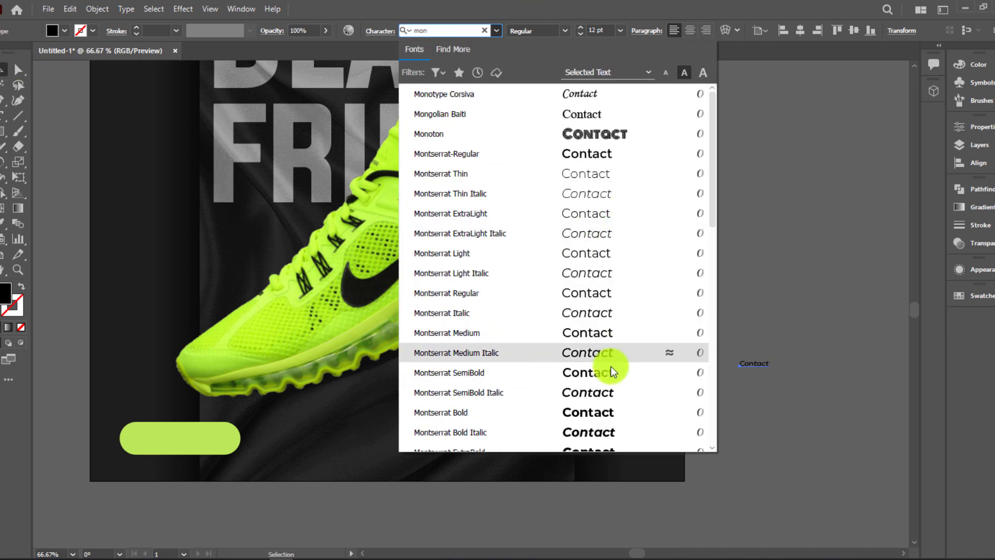
pyautogui.click(614, 421)
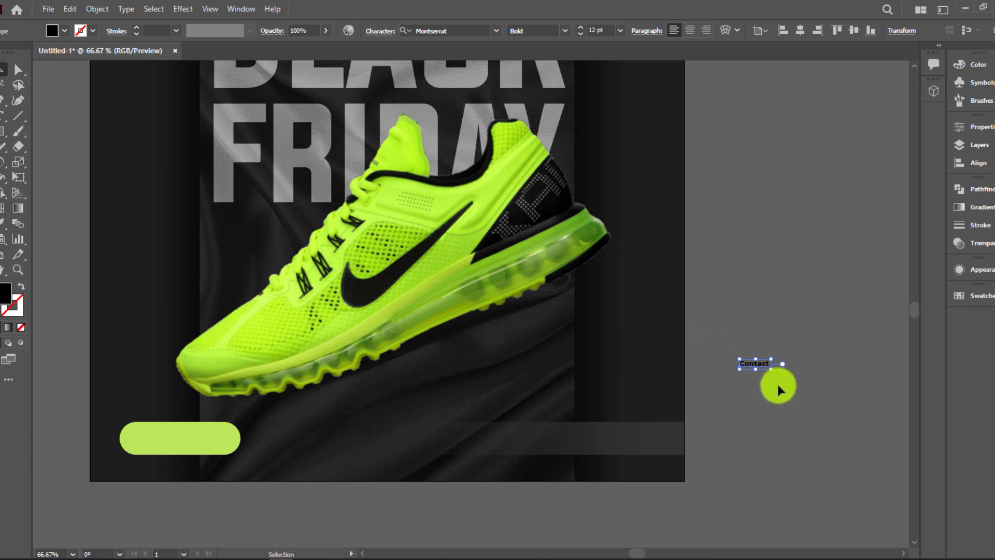
pyautogui.moveTo(781, 369); pyautogui.dragTo(860, 393)
pyautogui.moveTo(733, 396); pyautogui.dragTo(512, 432)
pyautogui.scroll(2, 741, 405)
pyautogui.scroll(-3, 601, 455)
# Duplicate the Contact line below and replace its text with the phone number
pyautogui.click(711, 400)
pyautogui.doubleClick(470, 428)
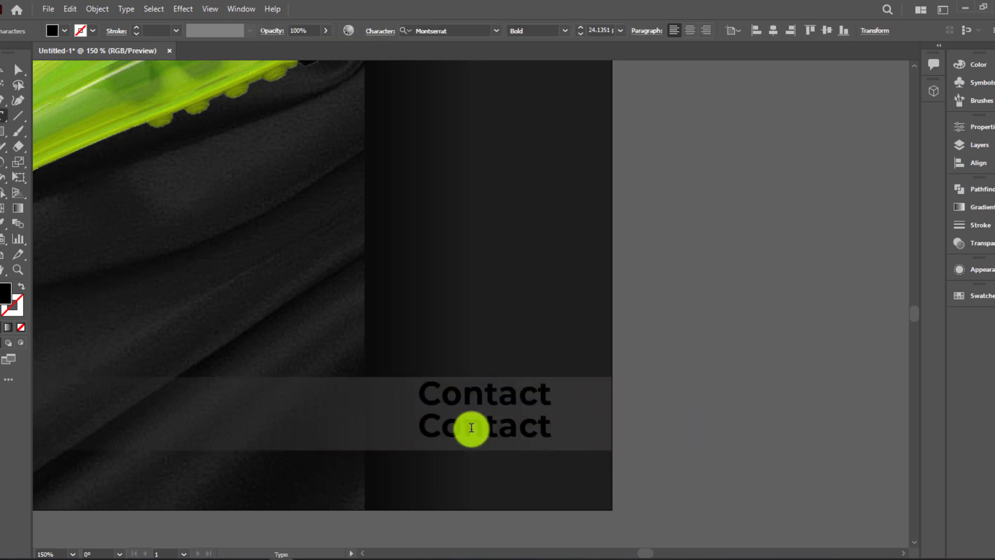
pyautogui.doubleClick(470, 428)
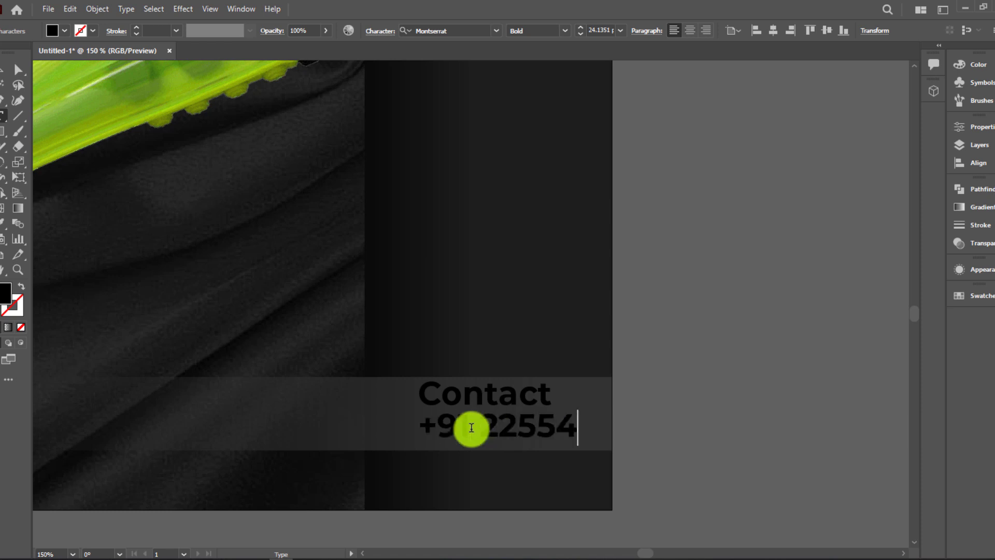
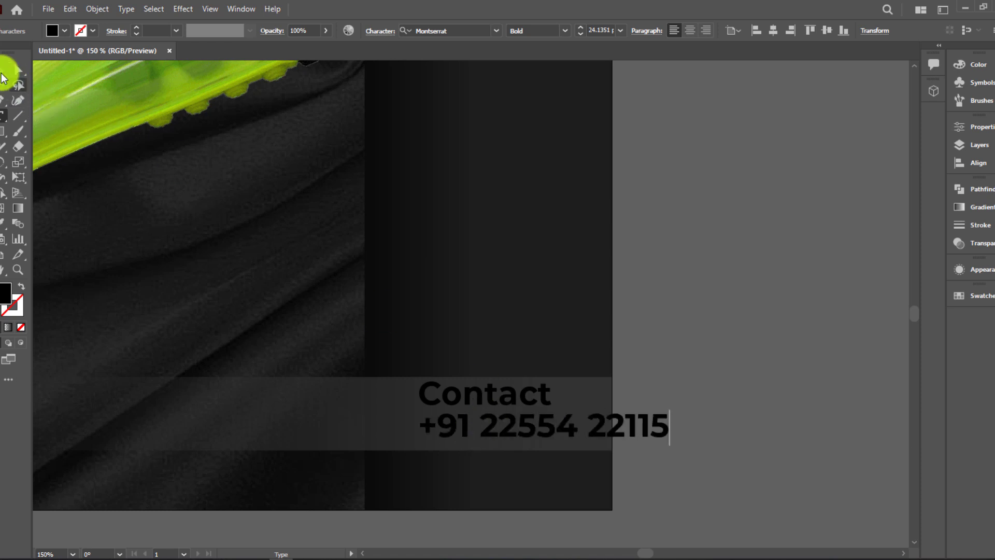
pyautogui.click(5, 69)
pyautogui.moveTo(621, 434); pyautogui.dragTo(509, 446)
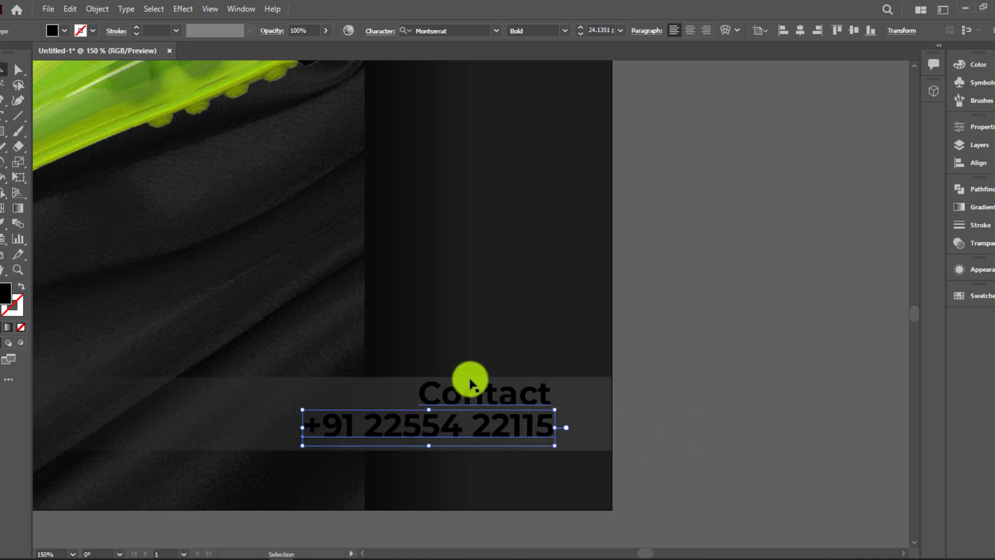
# Make the phone number Montserrat Black weight and enlarge it
pyautogui.keyDown('shift'); pyautogui.click(463, 394); pyautogui.keyUp('shift')
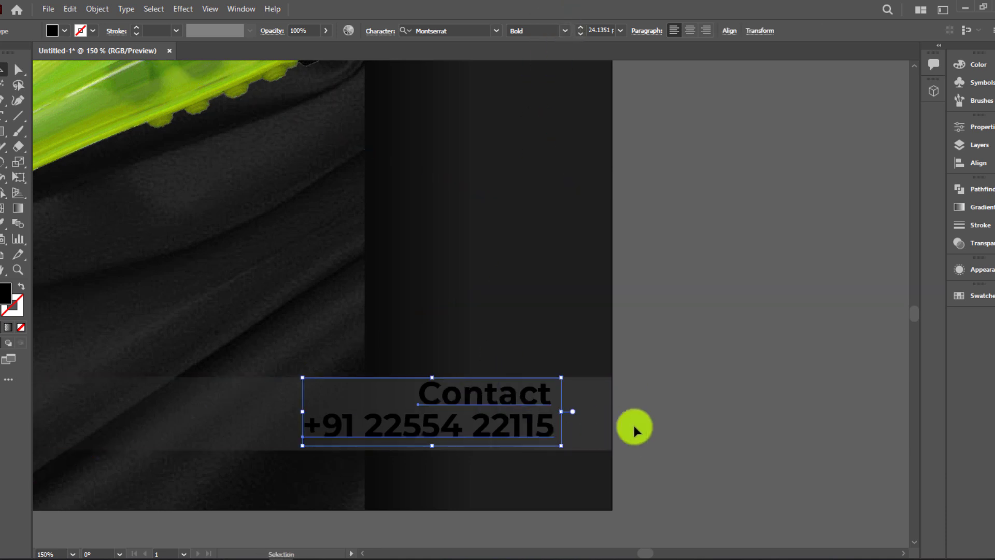
pyautogui.click(539, 426)
pyautogui.click(565, 30)
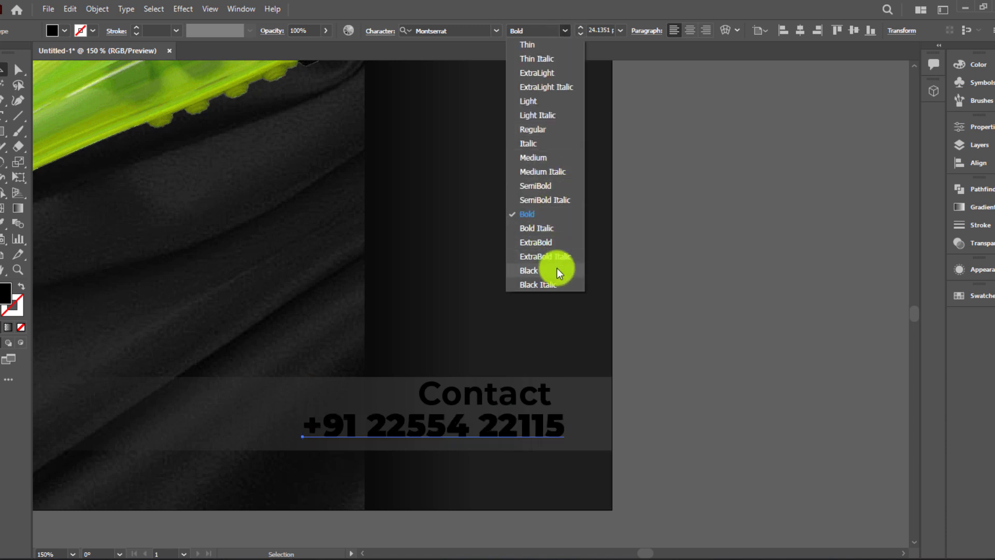
pyautogui.click(555, 270)
pyautogui.click(670, 329)
pyautogui.moveTo(547, 438); pyautogui.dragTo(543, 440)
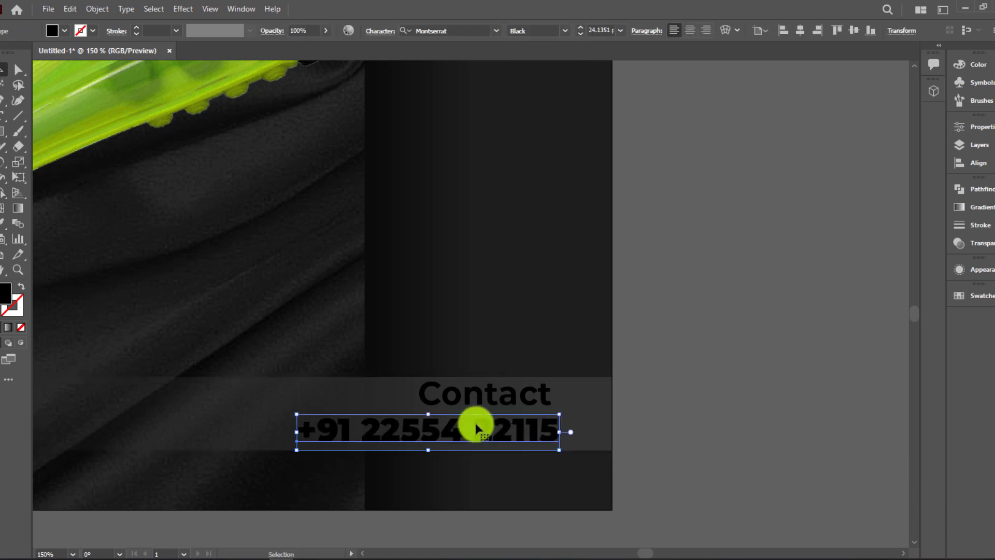
pyautogui.moveTo(296, 414); pyautogui.dragTo(234, 398)
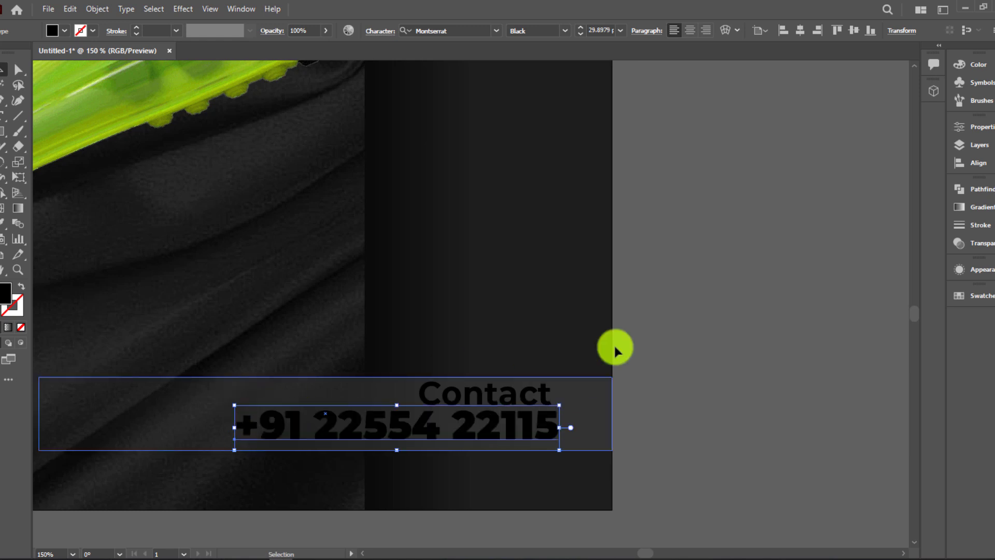
pyautogui.click(614, 345)
# Reposition the Contact heading above the phone number and fit the poster in view
pyautogui.click(546, 391)
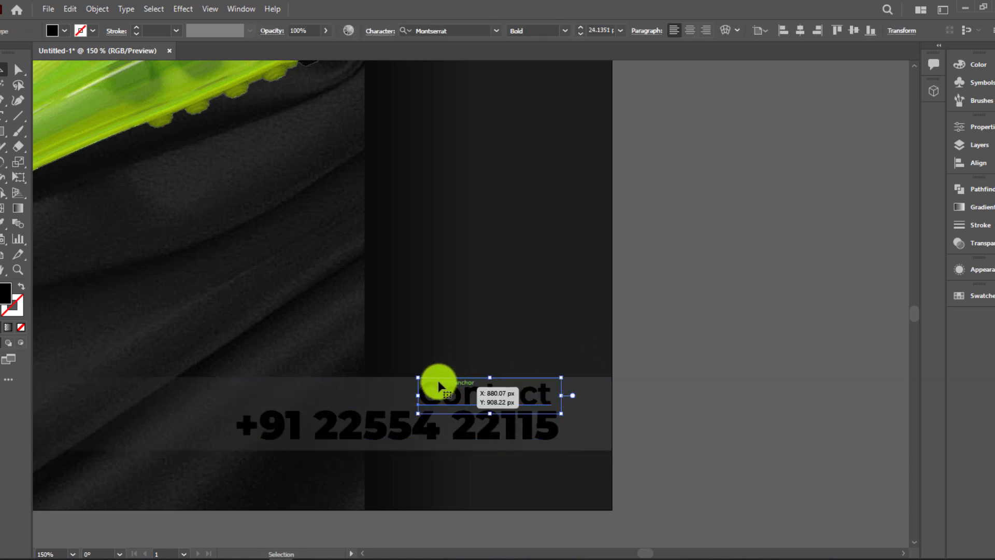
pyautogui.click(678, 387)
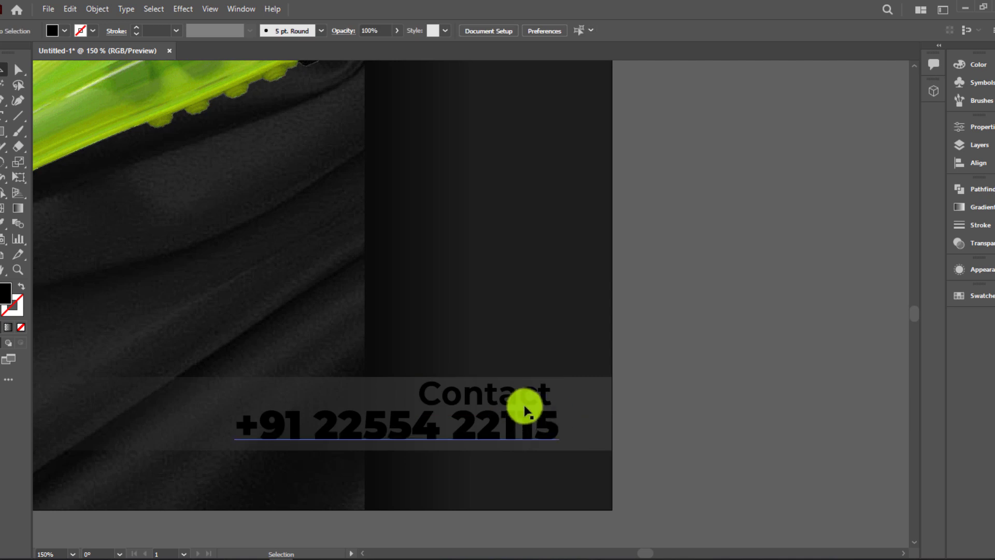
pyautogui.click(525, 403)
pyautogui.hotkey('ctrl', '0')
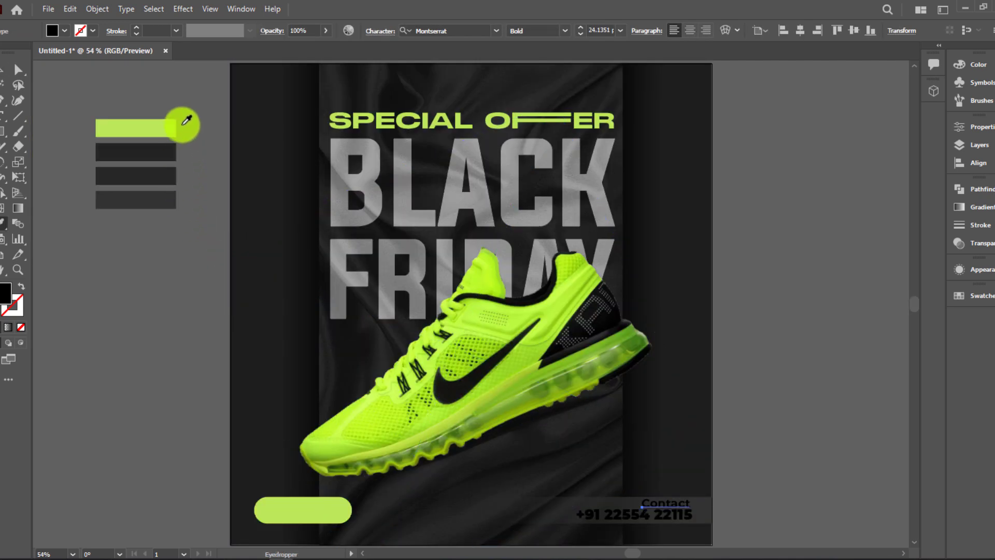
# Colour the Contact heading lime green and the phone number white
pyautogui.click(165, 127)
pyautogui.click(684, 515)
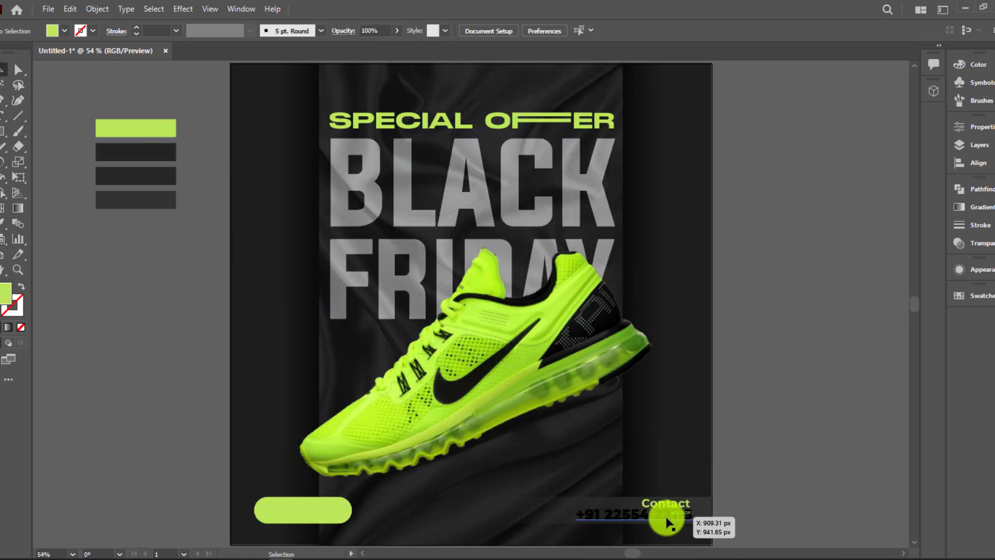
pyautogui.click(51, 33)
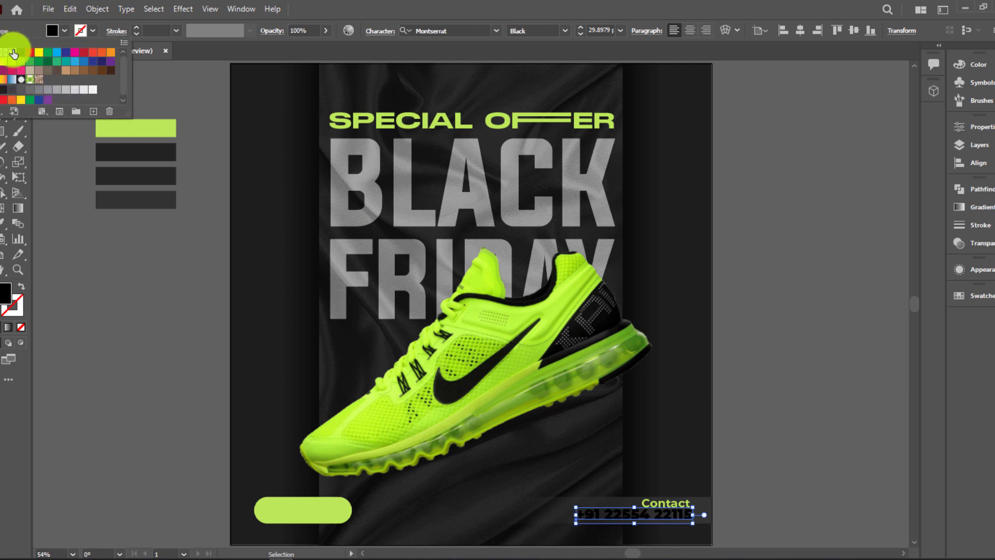
pyautogui.click(14, 50)
pyautogui.click(804, 448)
pyautogui.click(676, 523)
pyautogui.click(674, 517)
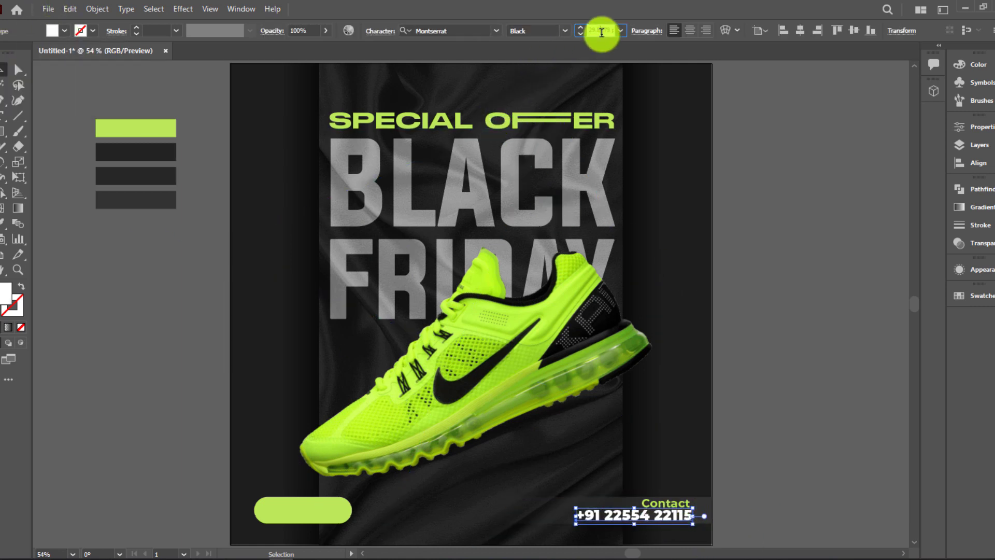
# Shrink the phone number slightly and nudge it right to align under Contact
pyautogui.scroll(-2, 602, 34)
pyautogui.click(748, 505)
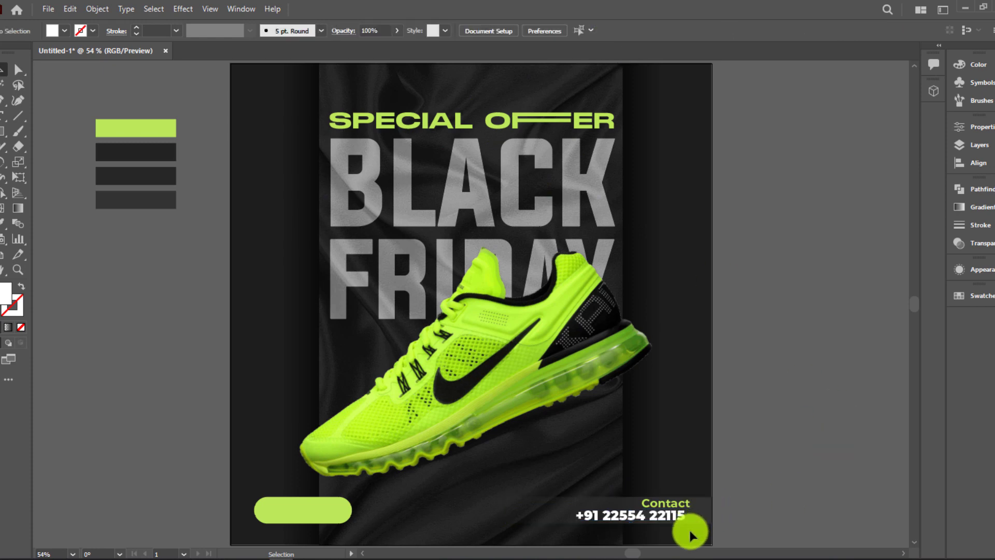
pyautogui.scroll(4, 687, 510)
pyautogui.moveTo(681, 466); pyautogui.dragTo(700, 470)
pyautogui.click(869, 434)
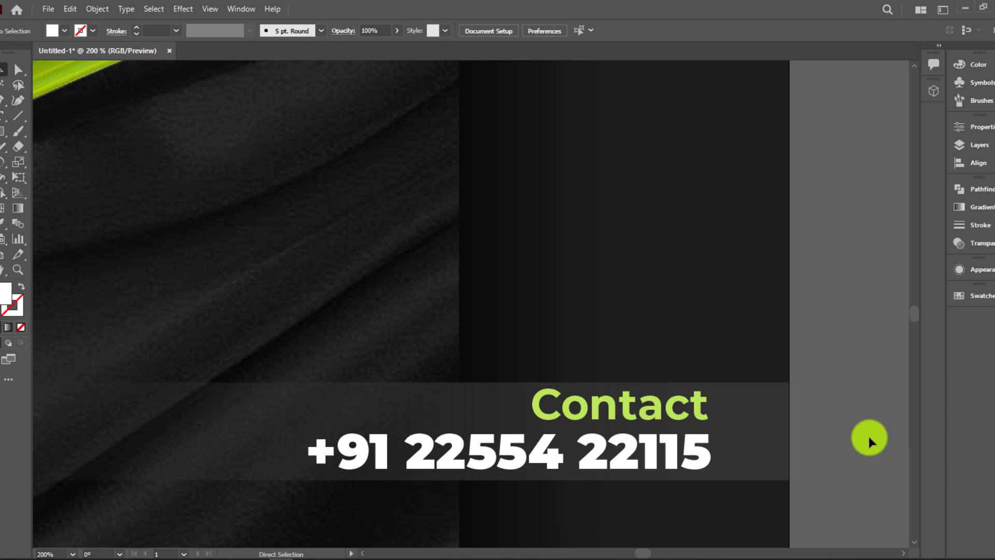
pyautogui.hotkey('ctrl', '0')
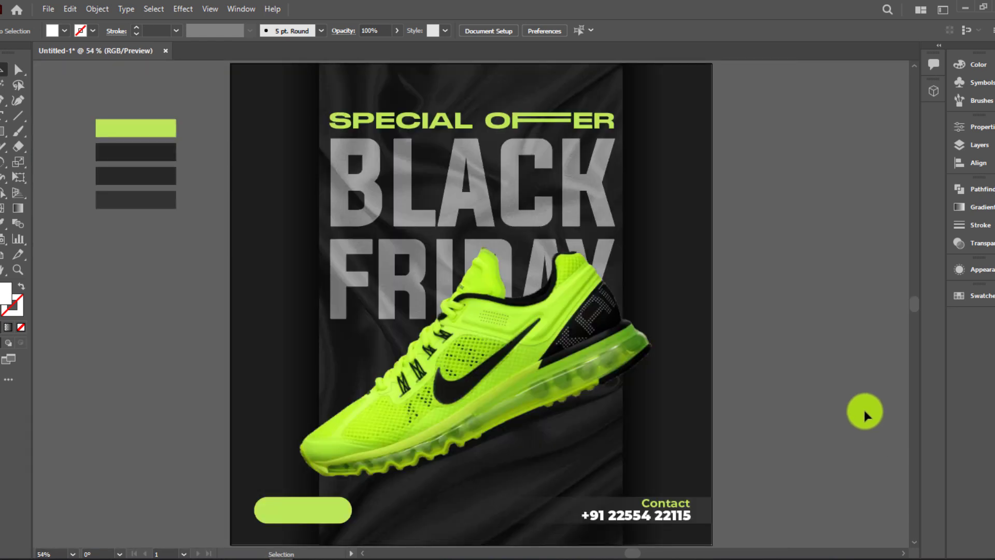
pyautogui.click(321, 511)
pyautogui.click(742, 459)
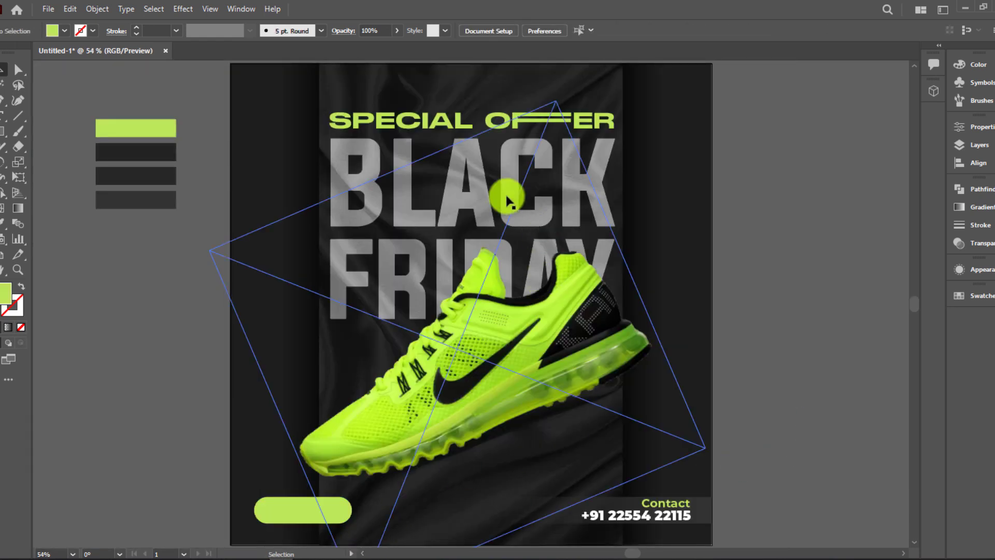
# Add ORDER NOW text beside the poster in Bold weight
pyautogui.click(2, 120)
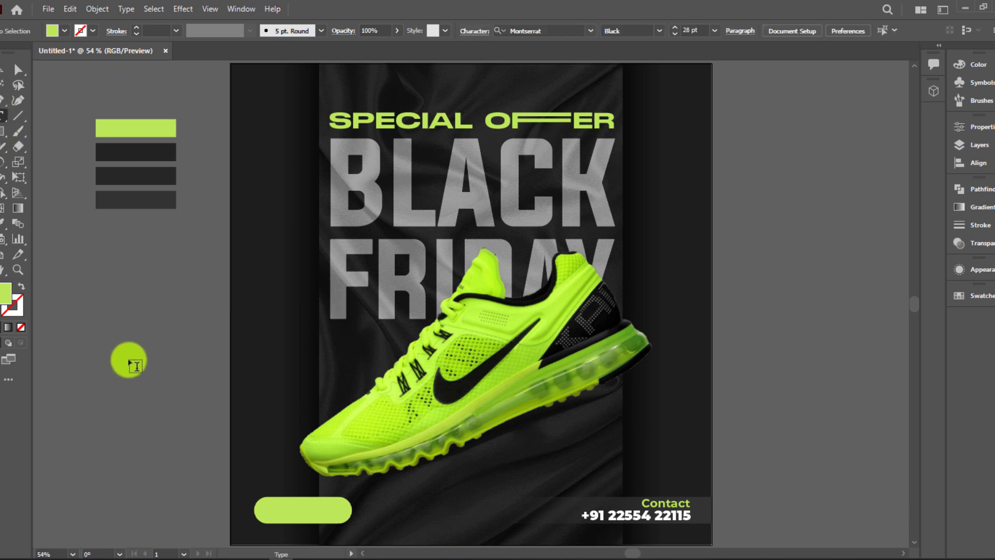
pyautogui.click(129, 360)
pyautogui.write('ORDE')
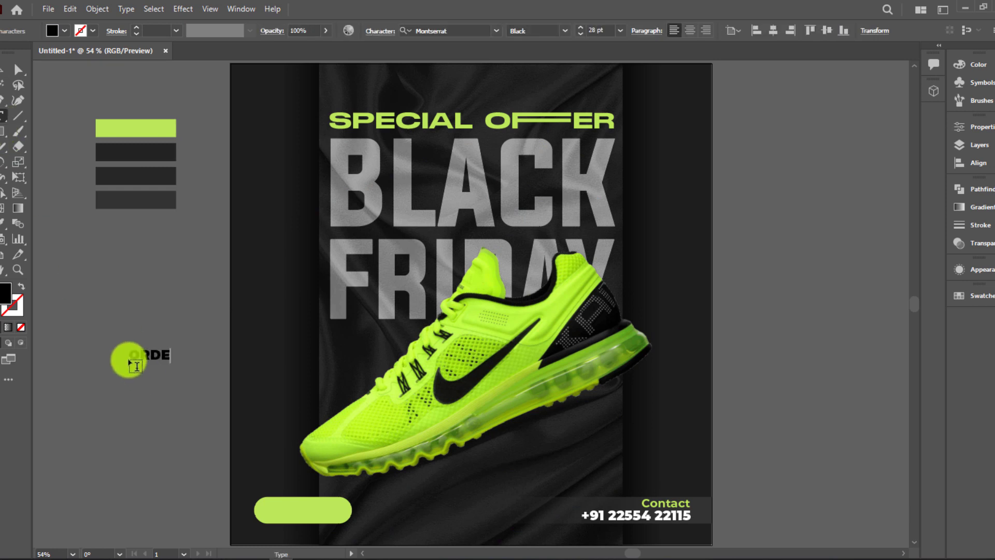
pyautogui.write('R NOW')
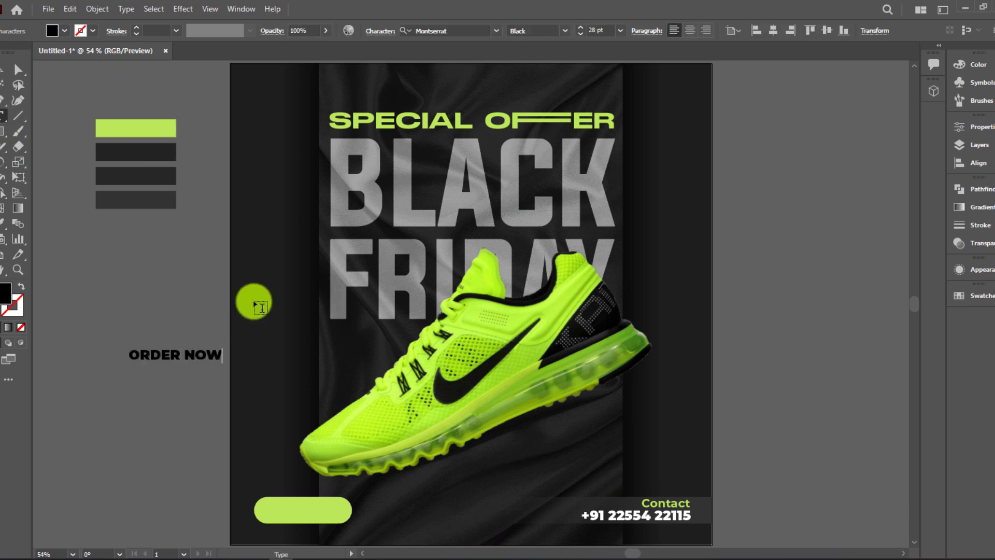
pyautogui.click(18, 67)
pyautogui.click(565, 30)
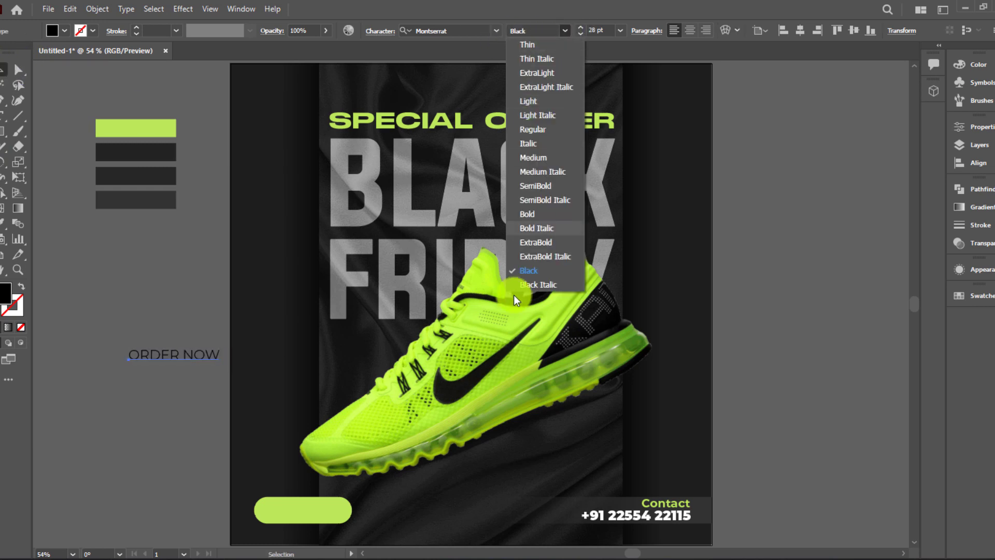
pyautogui.click(538, 237)
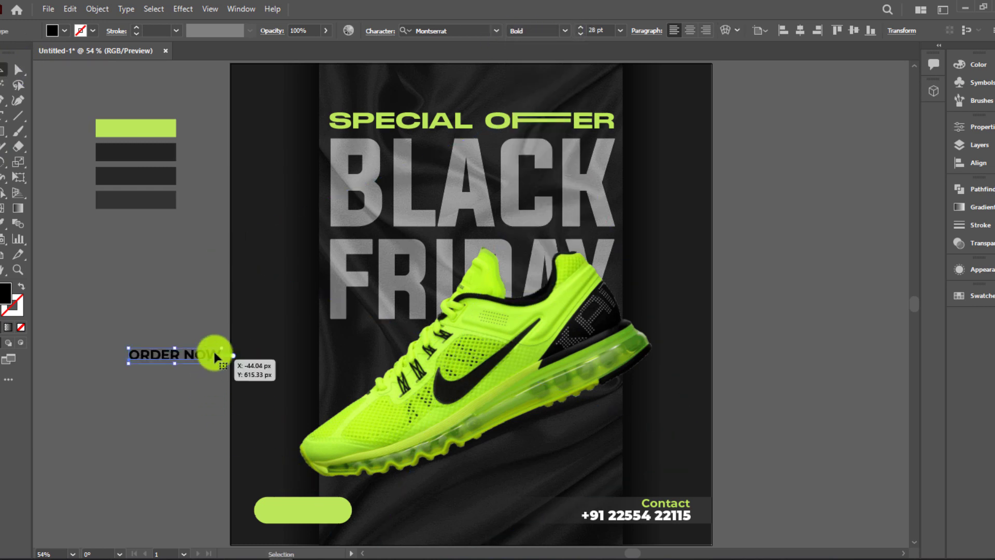
# Set ORDER NOW to 26 pt and centre it on the green pill button
pyautogui.moveTo(213, 349); pyautogui.dragTo(341, 504)
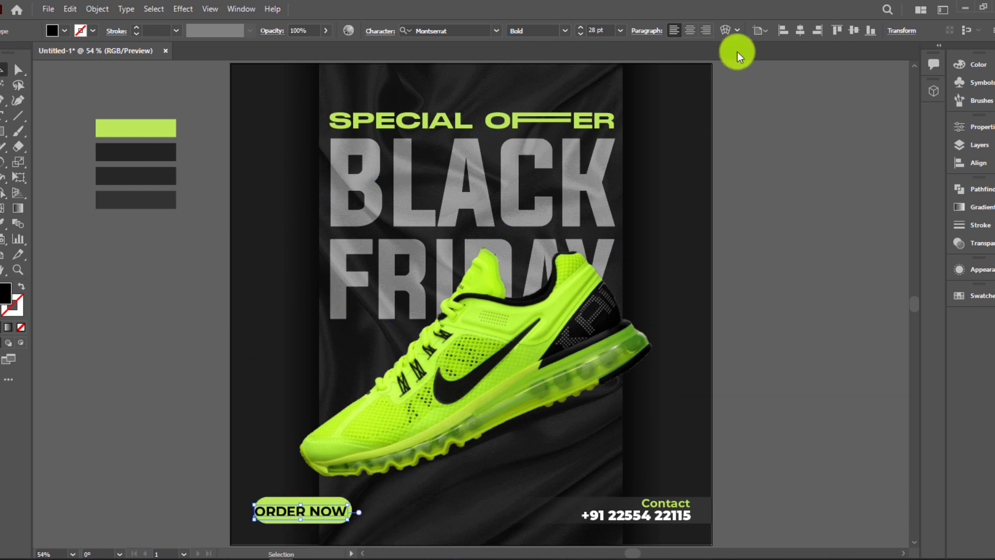
pyautogui.click(607, 31)
pyautogui.press('Down')
pyautogui.press('Down')
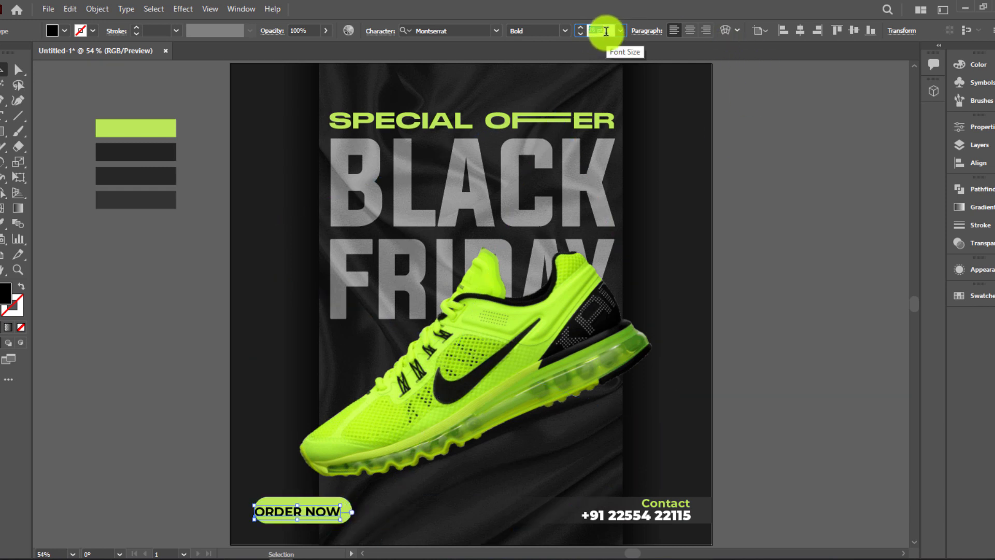
pyautogui.moveTo(301, 513); pyautogui.dragTo(307, 514)
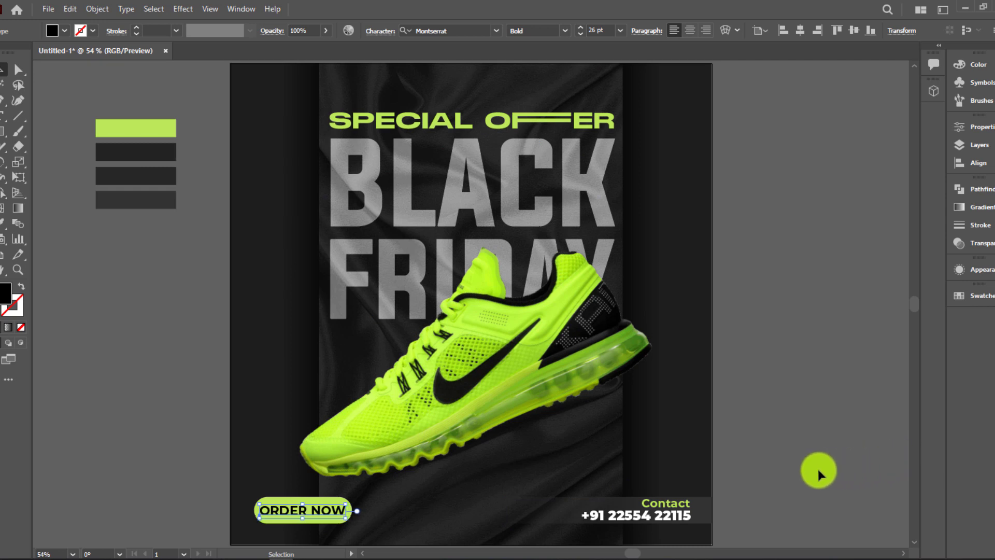
pyautogui.click(818, 471)
pyautogui.moveTo(271, 525); pyautogui.dragTo(280, 519)
pyautogui.click(188, 472)
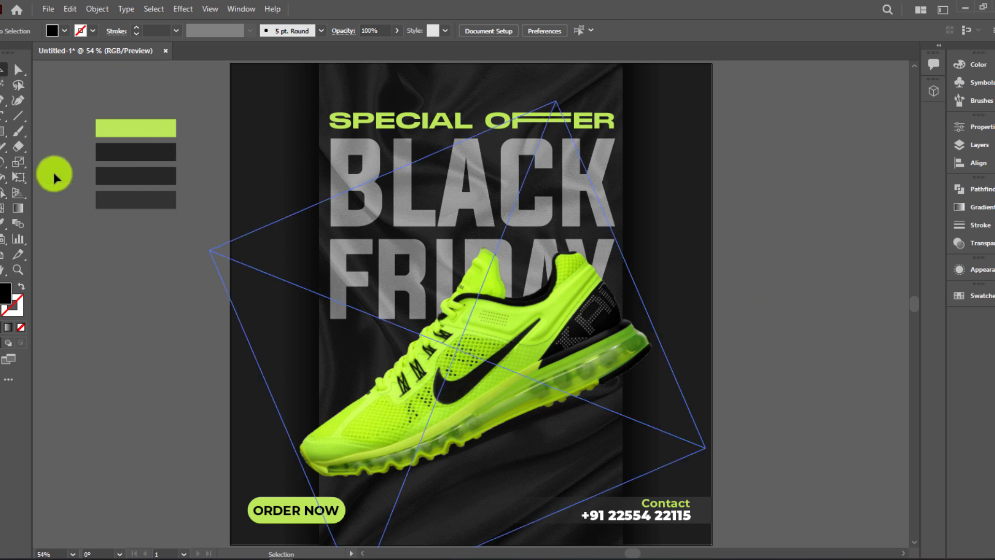
# Type 70% on the pasteboard and duplicate it below, retyped as OFF
pyautogui.click(2, 118)
pyautogui.click(129, 311)
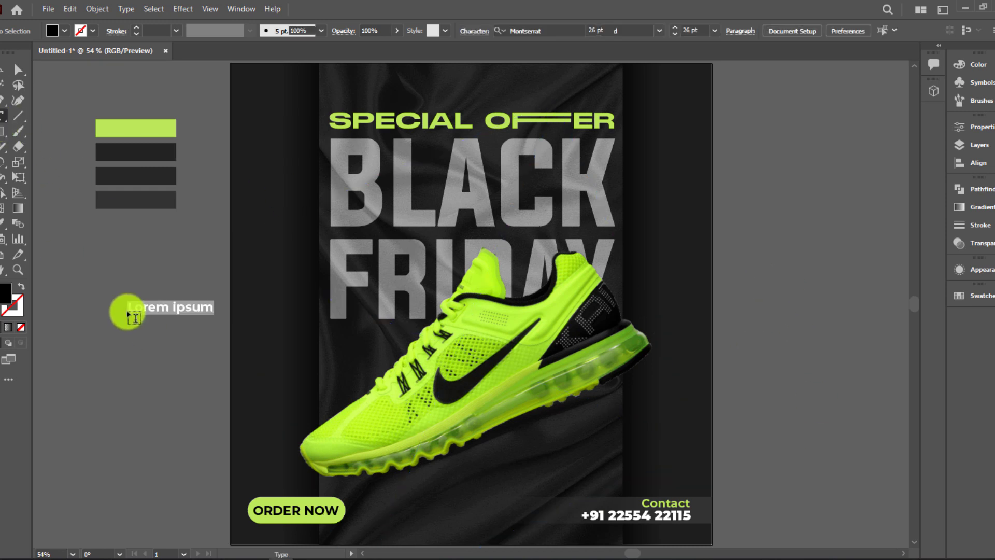
pyautogui.press('BackSpace')
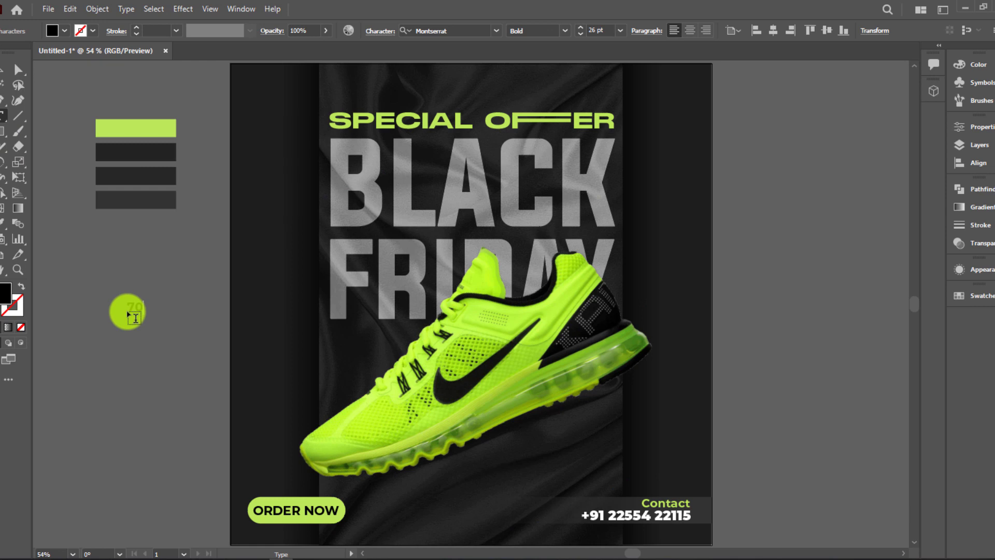
pyautogui.write('70%')
pyautogui.click(3, 69)
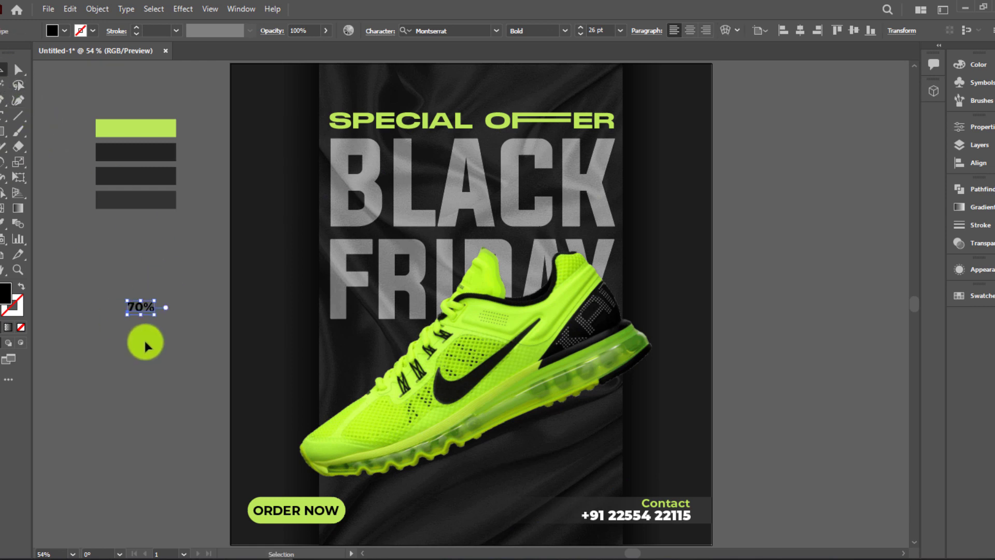
pyautogui.moveTo(146, 311); pyautogui.dragTo(149, 333)
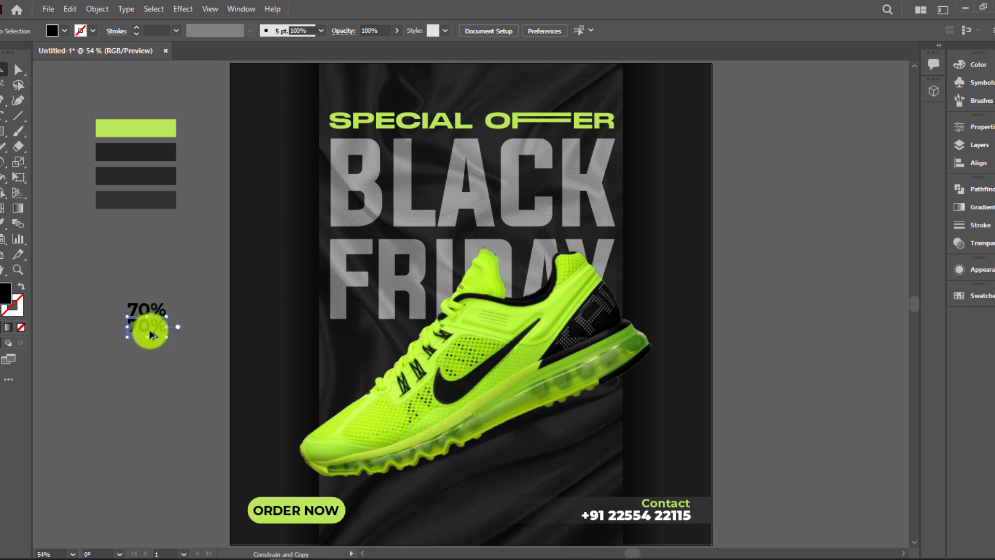
pyautogui.press('t')
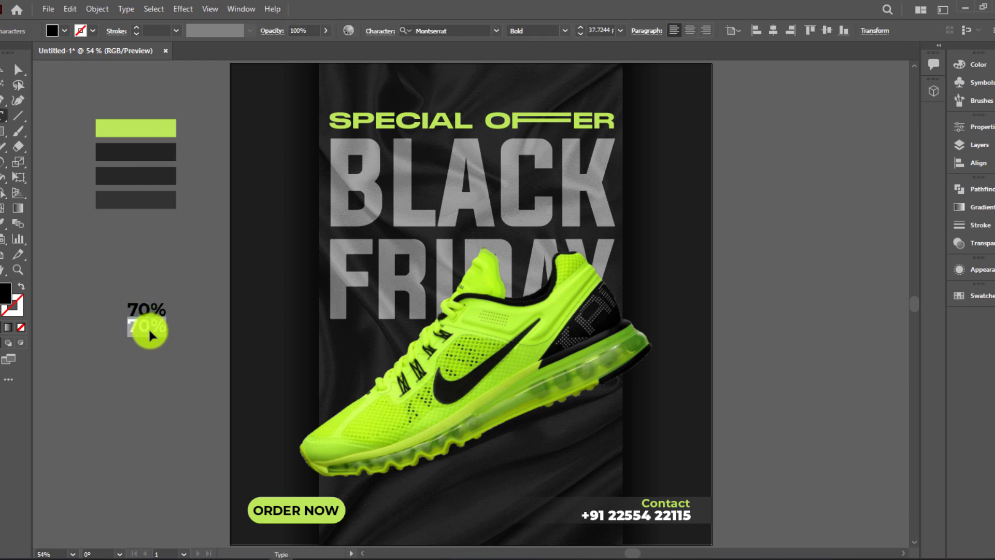
pyautogui.click(5, 75)
# Colour OFF lime green with the Eyedropper and fill 70% light grey
pyautogui.press('i')
pyautogui.click(101, 125)
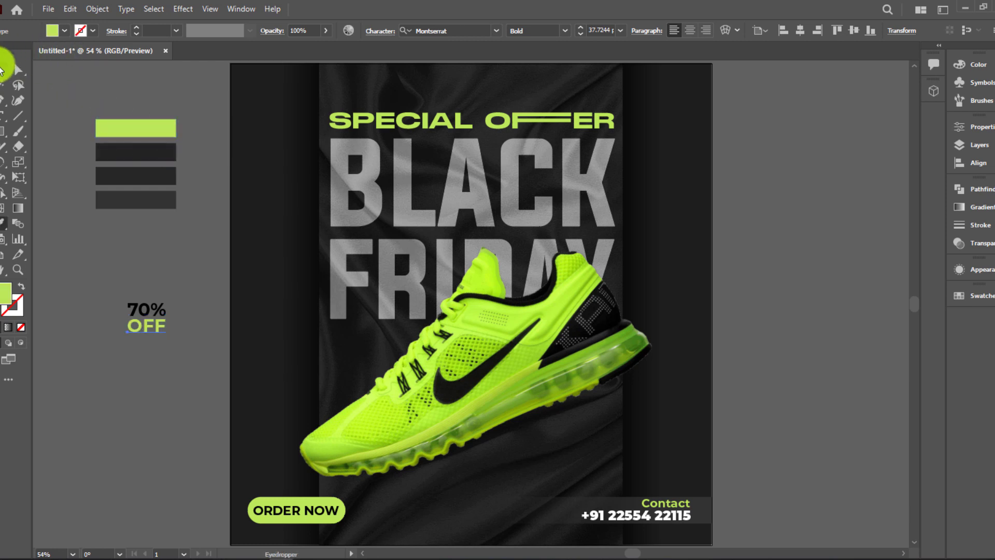
pyautogui.click(5, 70)
pyautogui.click(64, 30)
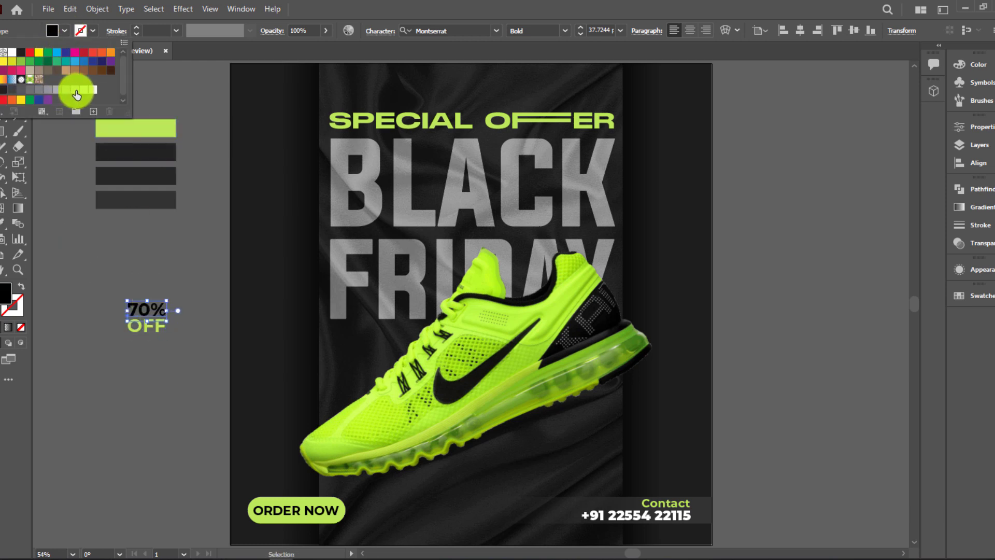
pyautogui.click(89, 90)
# Scale and tilt the 70% OFF label and place it beside the shoe's toe
pyautogui.moveTo(91, 279); pyautogui.dragTo(186, 369)
pyautogui.moveTo(126, 257); pyautogui.dragTo(297, 336)
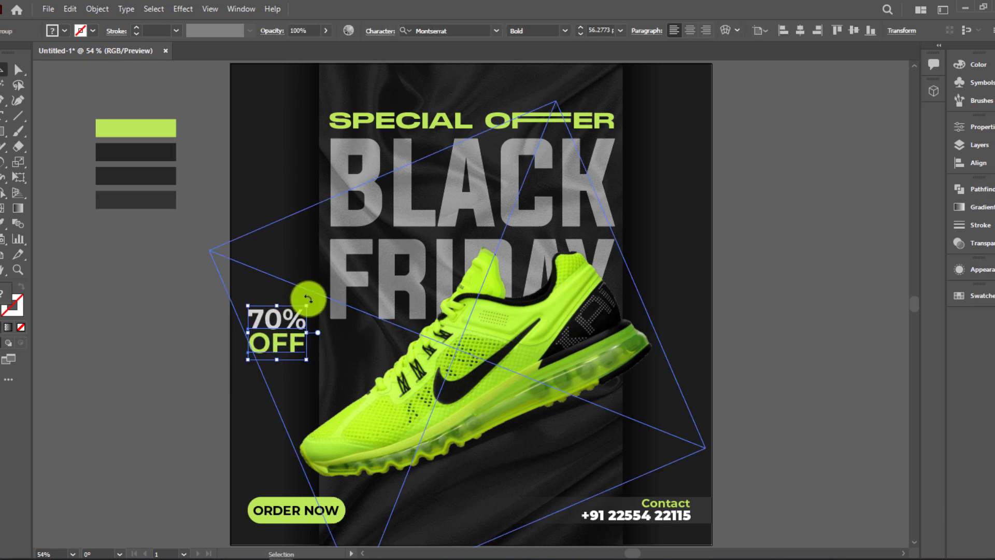
pyautogui.moveTo(311, 300); pyautogui.dragTo(301, 286)
pyautogui.moveTo(313, 349); pyautogui.dragTo(315, 382)
pyautogui.click(152, 316)
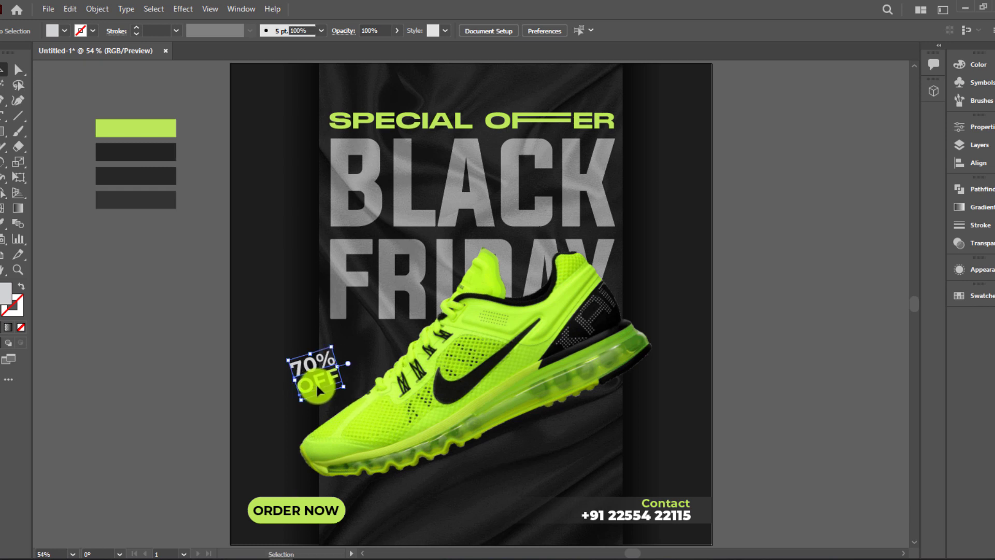
pyautogui.click(767, 348)
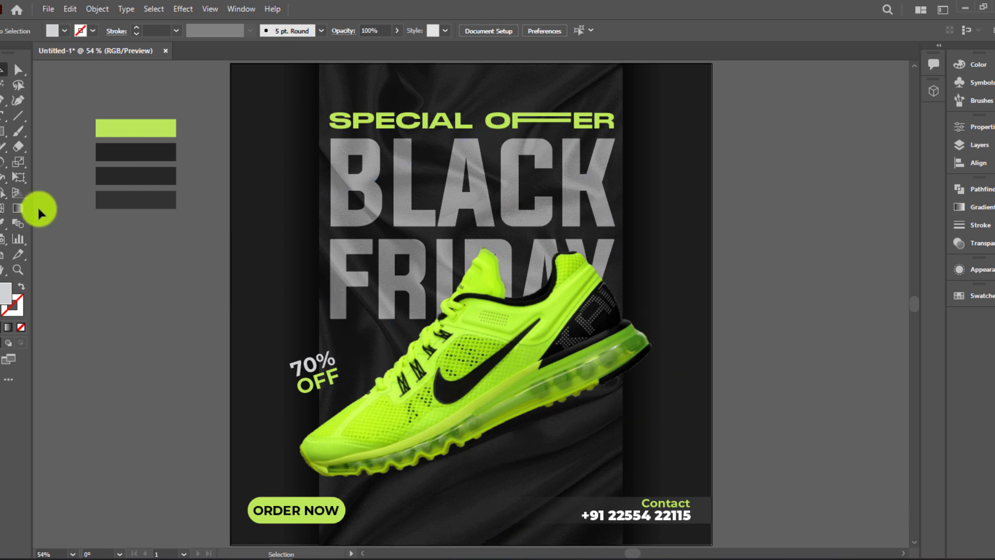
pyautogui.click(4, 115)
# Place the website text and set it to Montserrat Regular weight
pyautogui.click(757, 398)
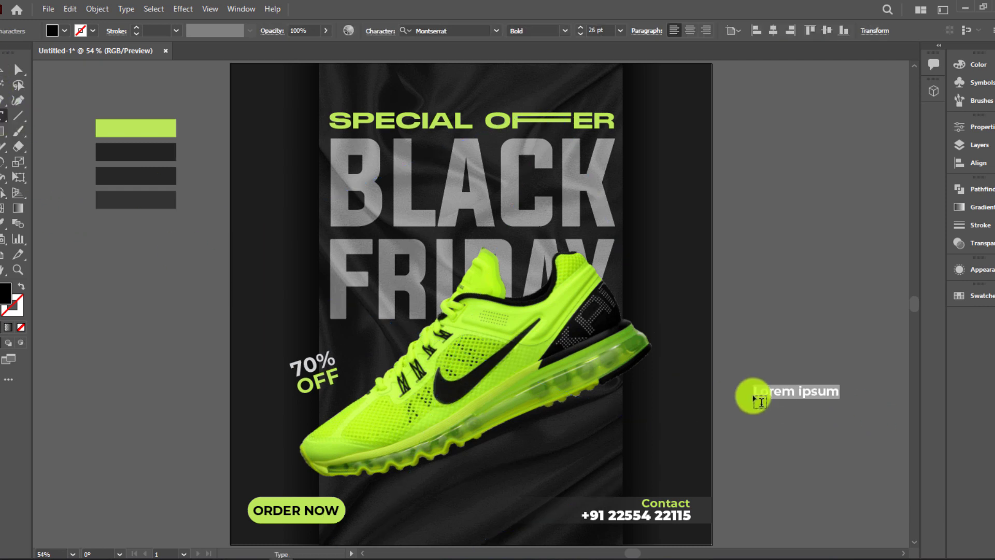
pyautogui.write('www.yourwebsite.com')
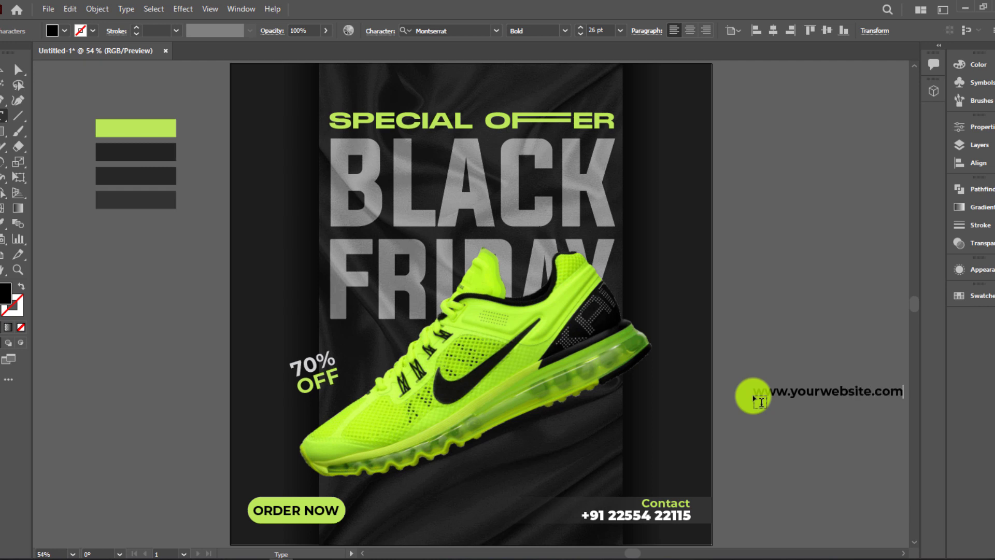
pyautogui.click(4, 68)
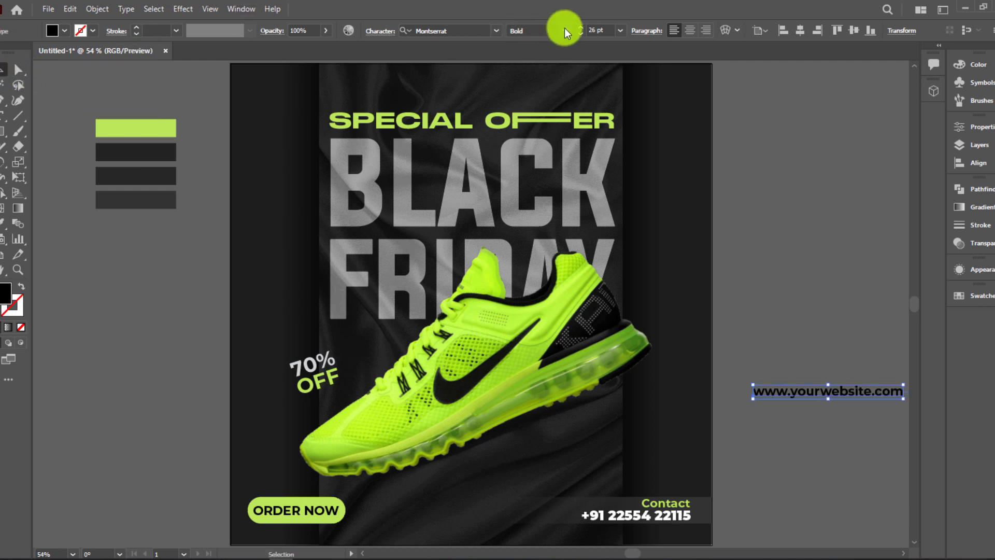
pyautogui.click(565, 30)
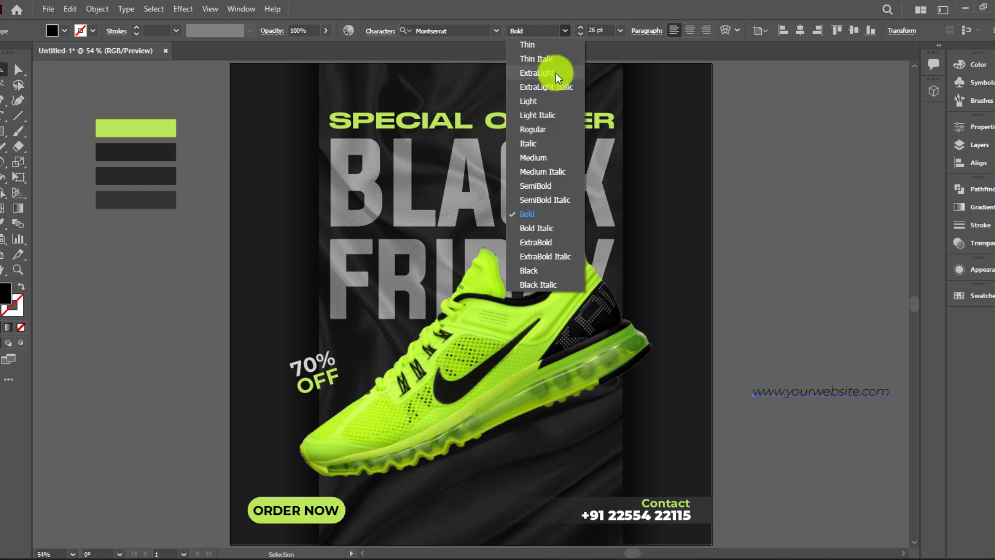
pyautogui.click(553, 129)
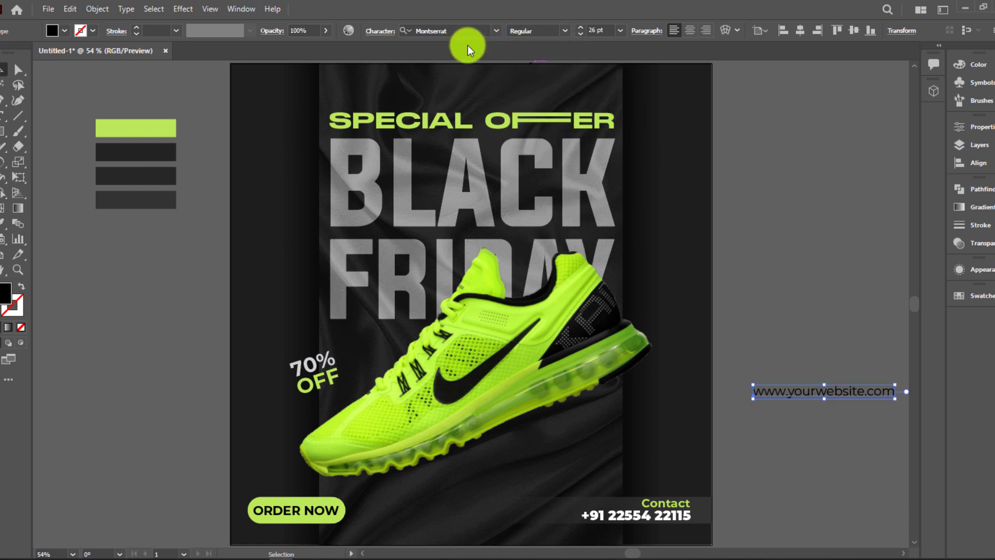
# Widen the website text's tracking to 300 and colour it lime from the green swatch
pyautogui.click(386, 38)
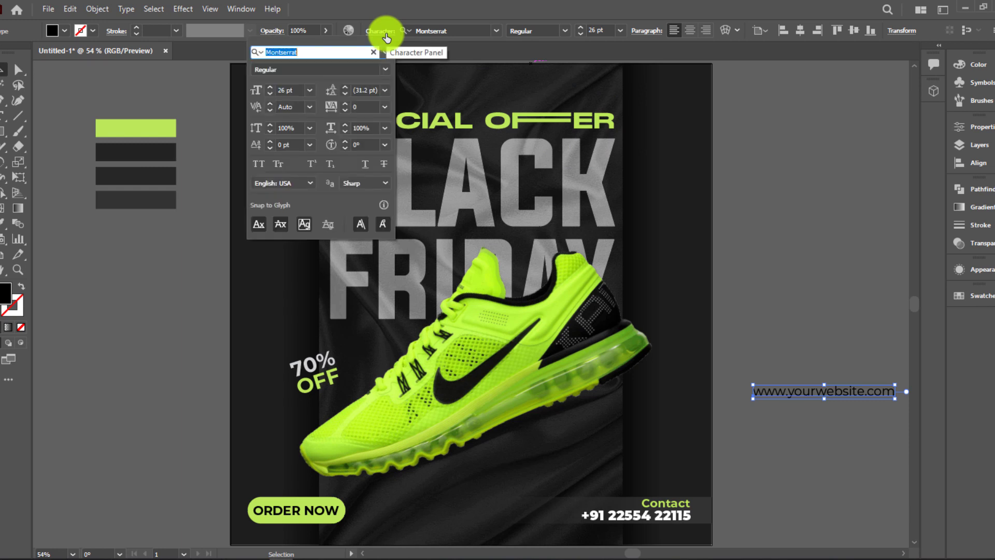
pyautogui.click(384, 128)
pyautogui.click(348, 107)
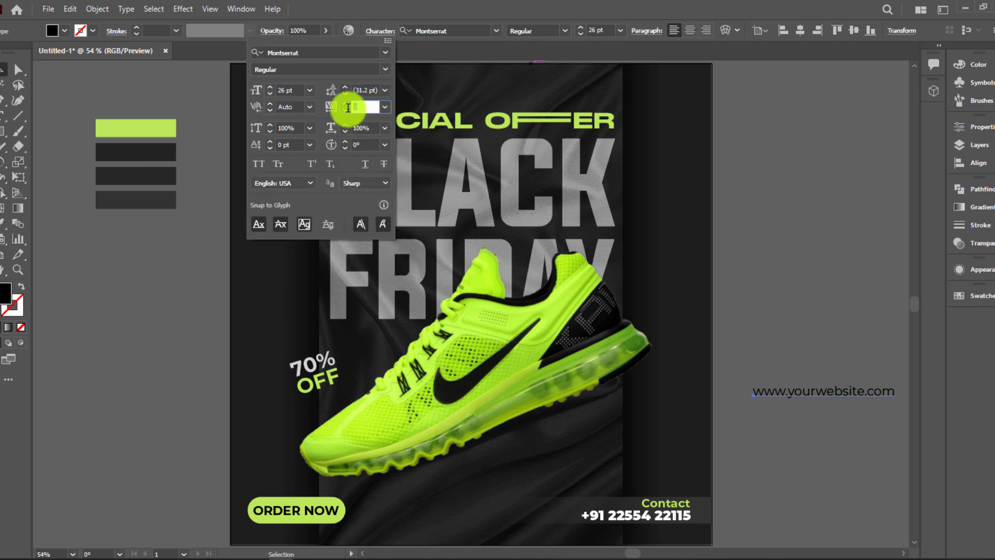
pyautogui.write('300')
pyautogui.press('Return')
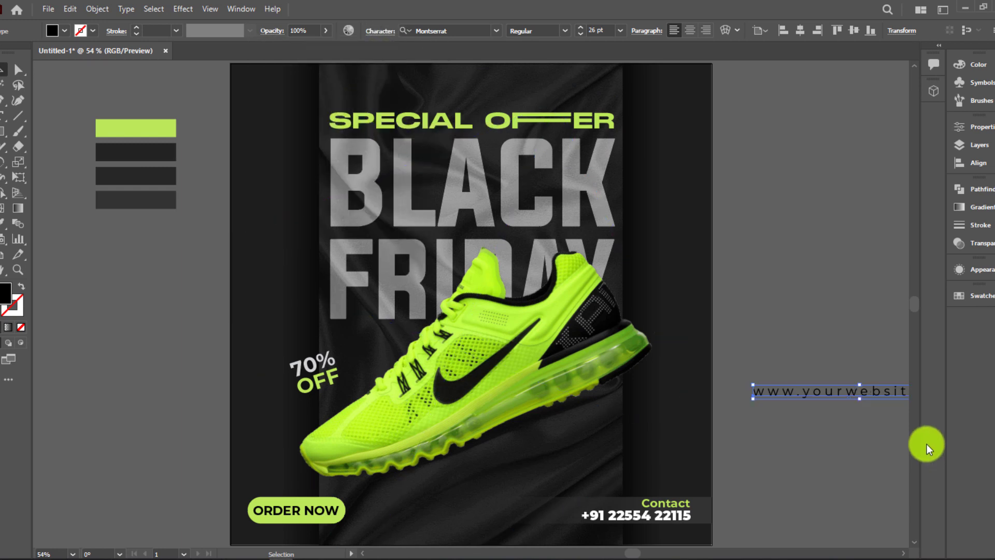
pyautogui.press('i')
pyautogui.click(166, 134)
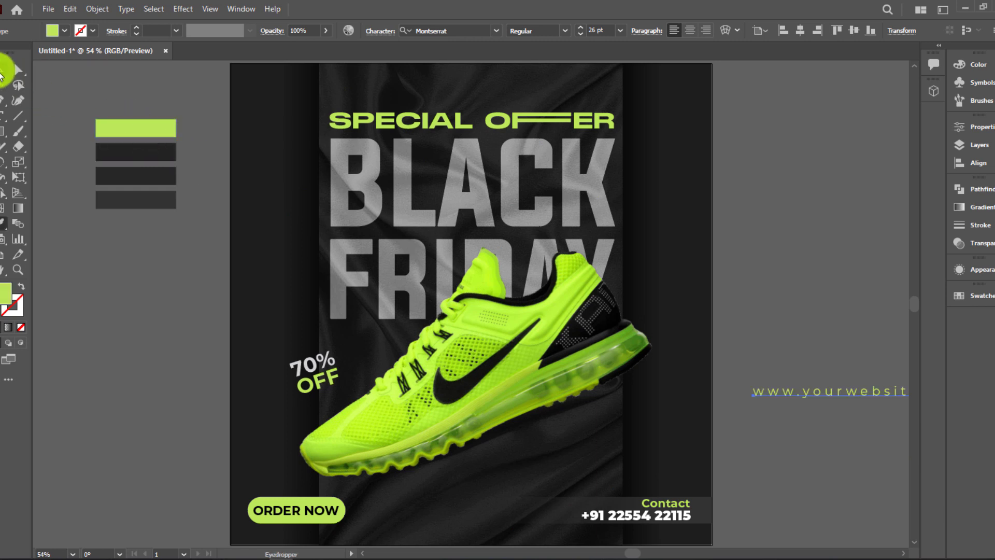
# Shrink the text to 14 pt, move it to the poster's bottom edge and centre it horizontally
pyautogui.click(3, 70)
pyautogui.click(620, 30)
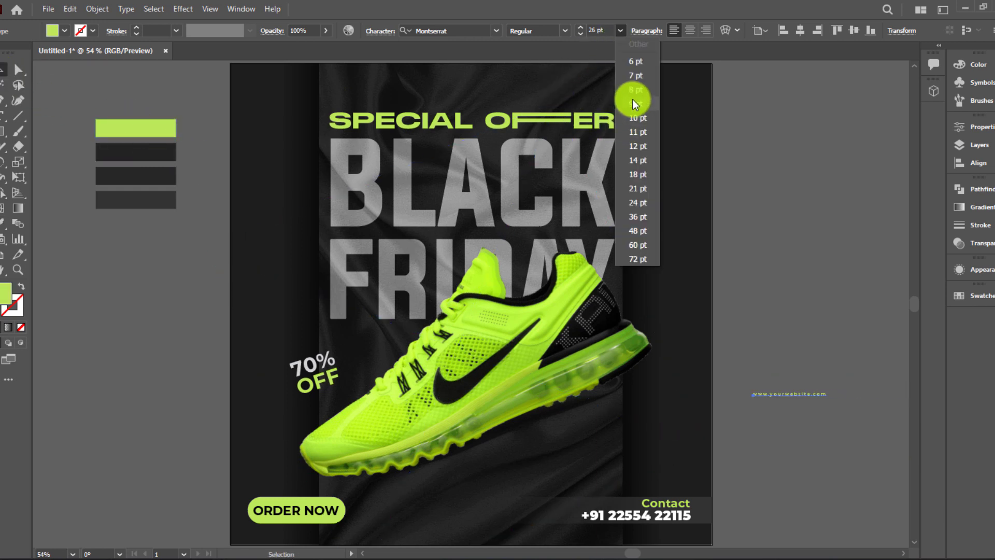
pyautogui.click(648, 147)
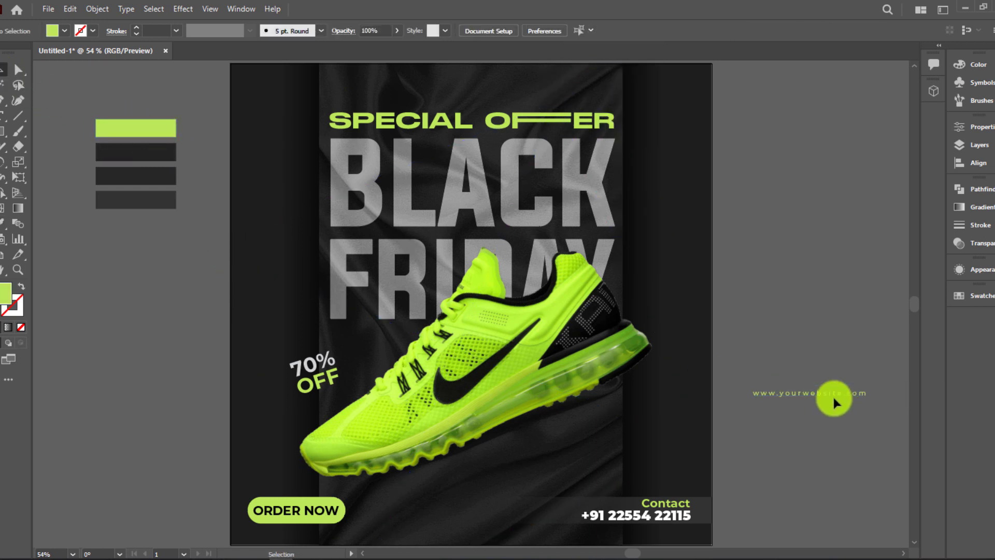
pyautogui.moveTo(832, 394); pyautogui.dragTo(477, 537)
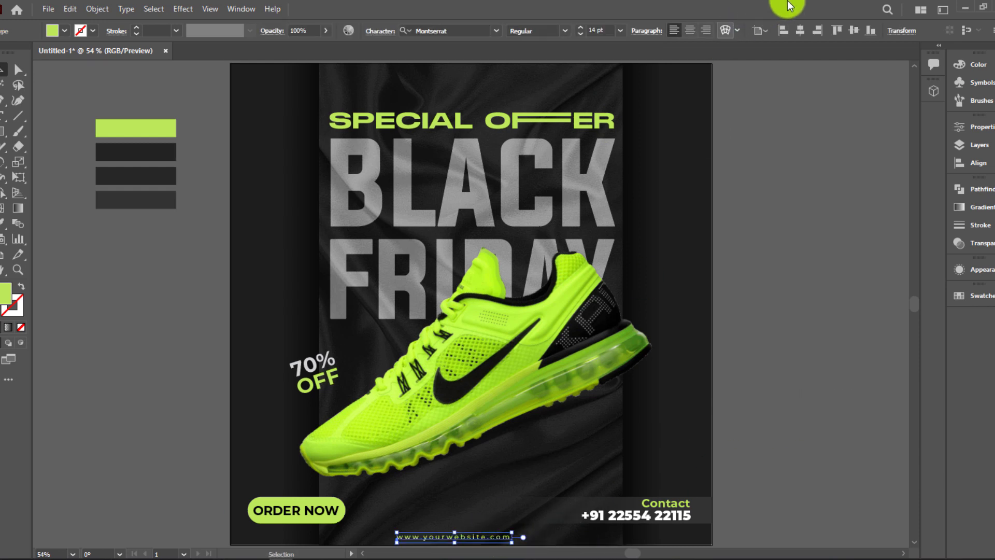
pyautogui.click(801, 34)
pyautogui.click(807, 372)
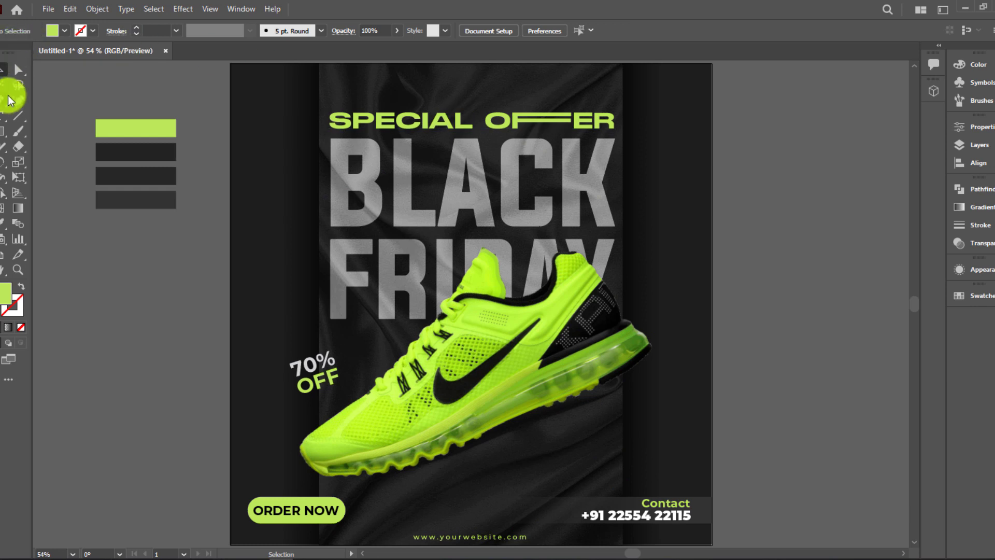
pyautogui.click(4, 115)
# Type LOGO, reset its tracking to normal and enlarge it
pyautogui.click(88, 302)
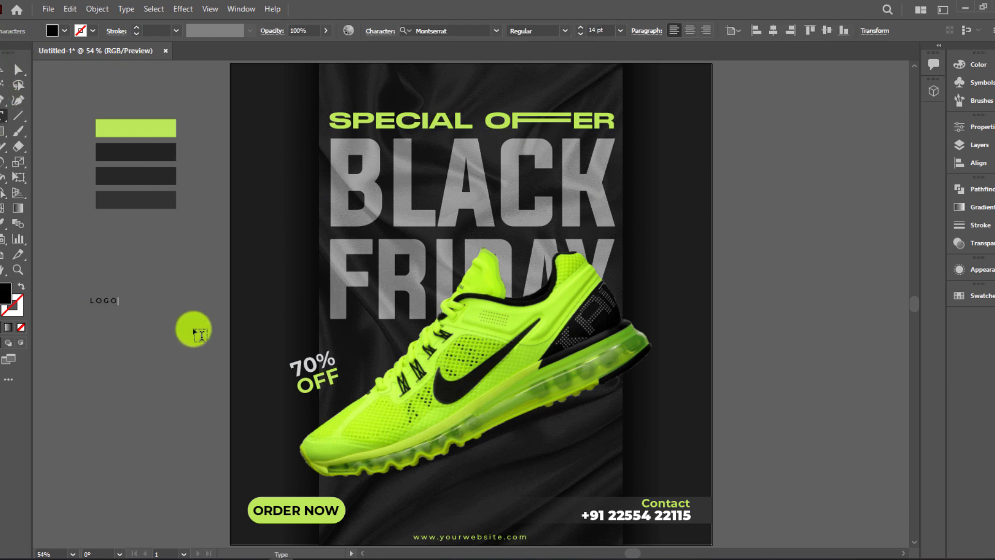
pyautogui.click(3, 67)
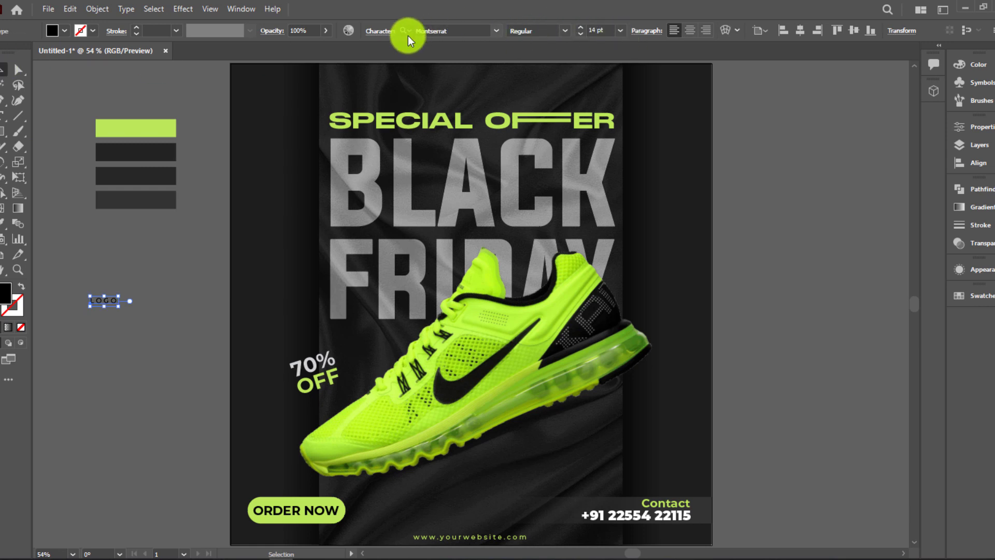
pyautogui.hotkey('ctrl', 't')
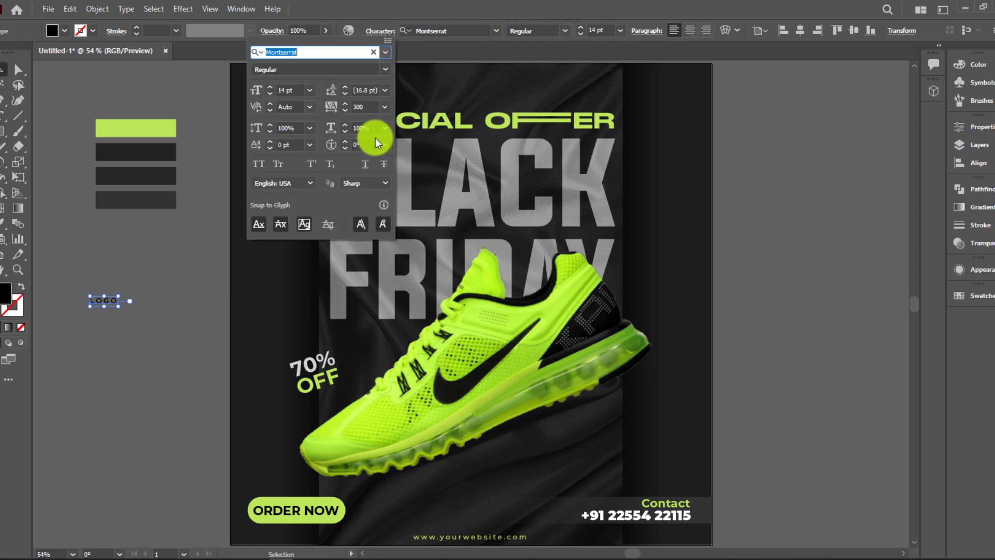
pyautogui.click(385, 107)
pyautogui.click(406, 208)
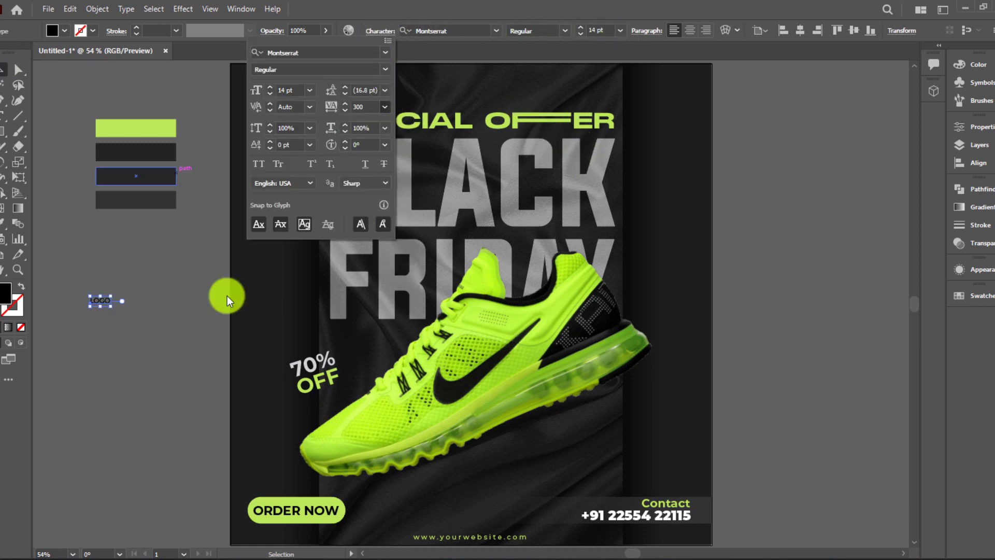
pyautogui.click(110, 308)
pyautogui.moveTo(111, 306); pyautogui.dragTo(261, 94)
pyautogui.click(145, 312)
# Colour LOGO lime from the green swatch and set it to Montserrat Black
pyautogui.press('i')
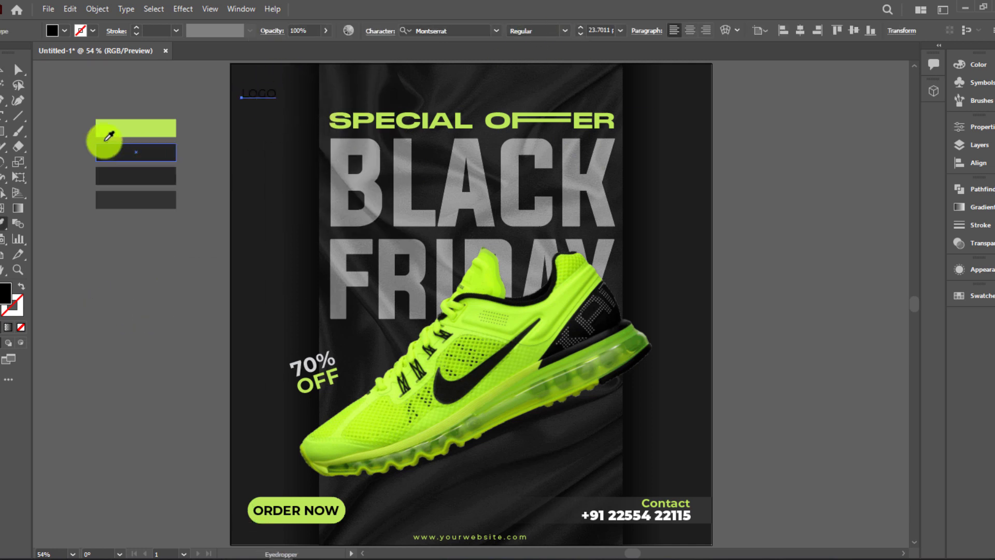
pyautogui.click(109, 130)
pyautogui.click(4, 69)
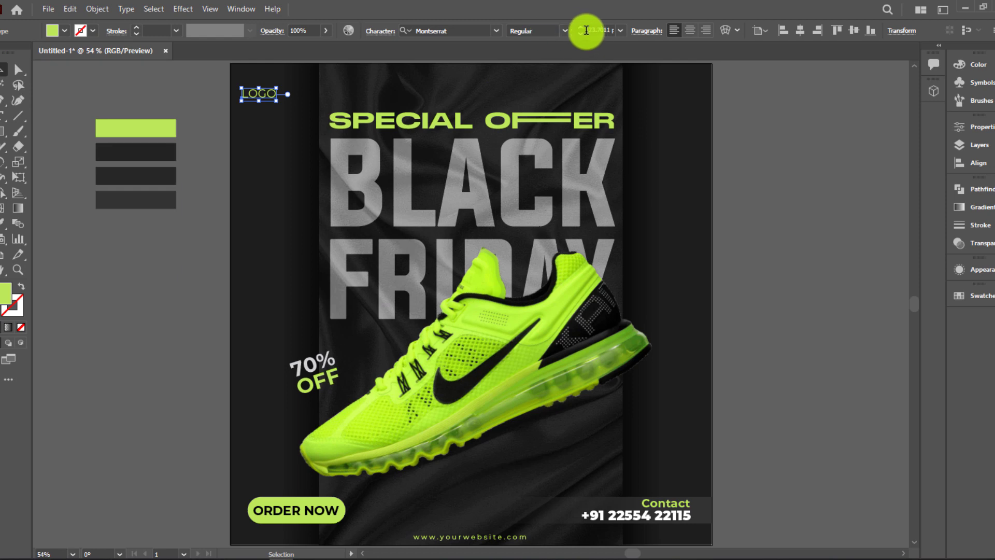
pyautogui.click(567, 32)
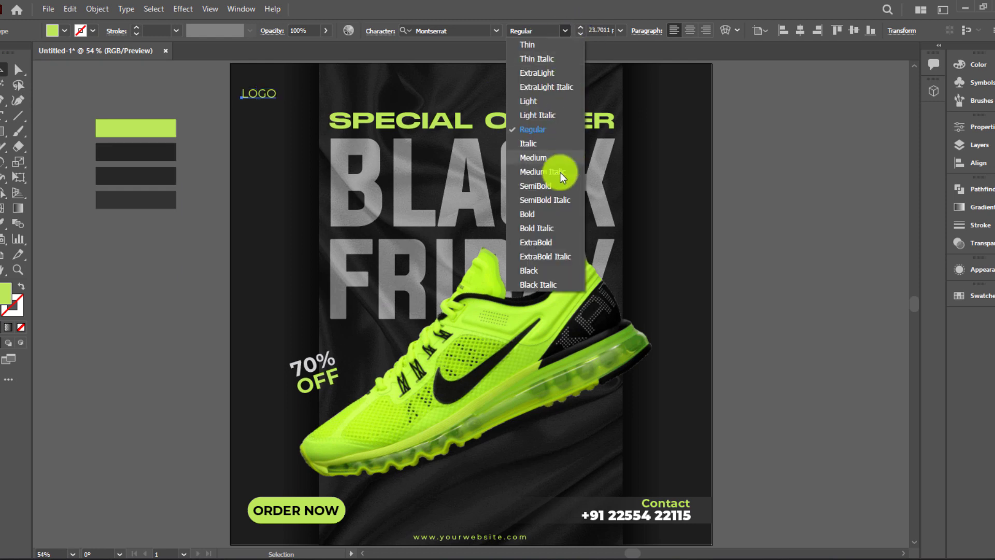
pyautogui.click(543, 216)
pyautogui.click(566, 34)
pyautogui.click(555, 257)
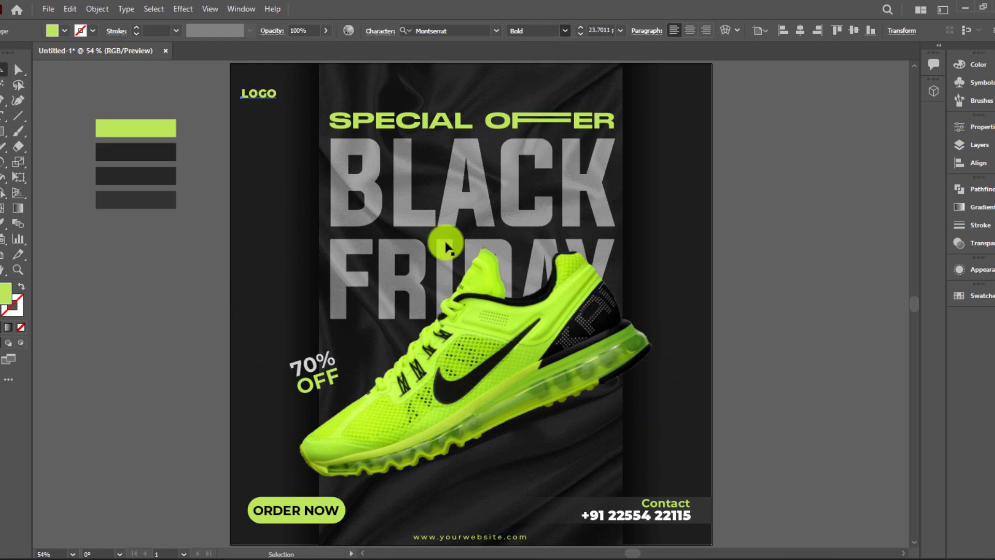
# Position LOGO in the top-left corner and retype a duplicate as HERE
pyautogui.hotkey('ctrl', '1')
pyautogui.moveTo(319, 125); pyautogui.dragTo(436, 312)
pyautogui.moveTo(409, 256)
pyautogui.mouseDown()
pyautogui.moveTo(424, 238)
pyautogui.moveTo(422, 260)
pyautogui.mouseUp()
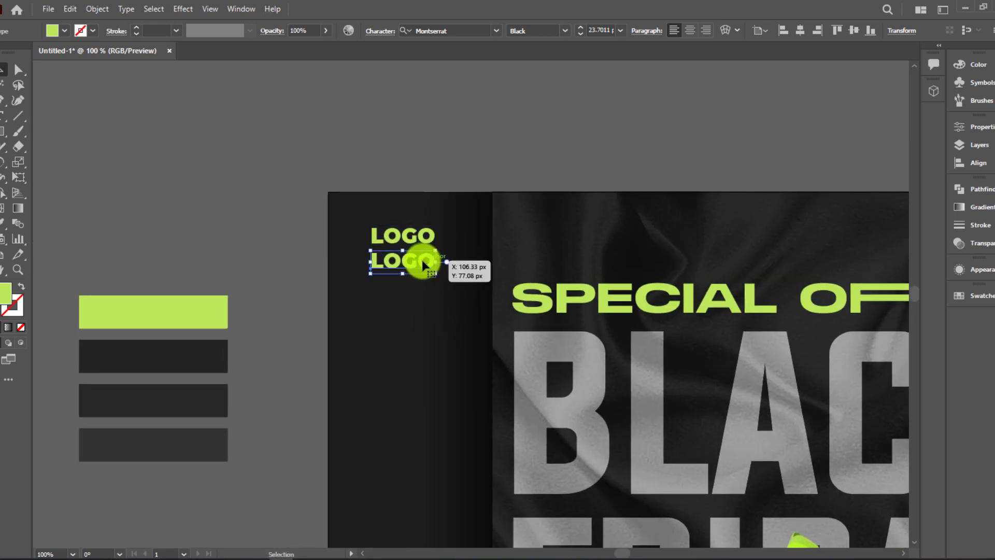
pyautogui.doubleClick(424, 260)
pyautogui.write('HERE')
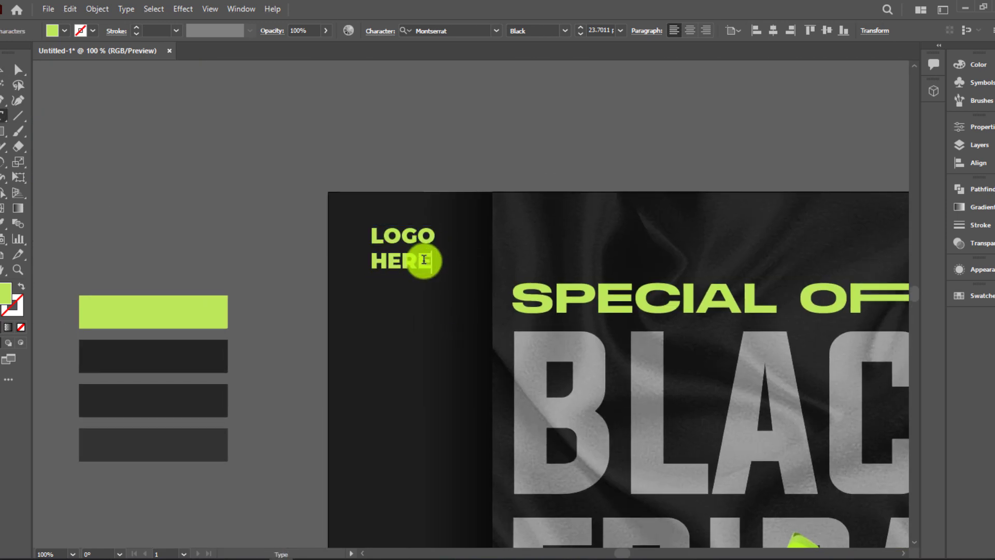
pyautogui.click(18, 69)
pyautogui.click(221, 105)
# Move HERE up just under LOGO and scale it to match LOGO's width
pyautogui.scroll(4, 423, 271)
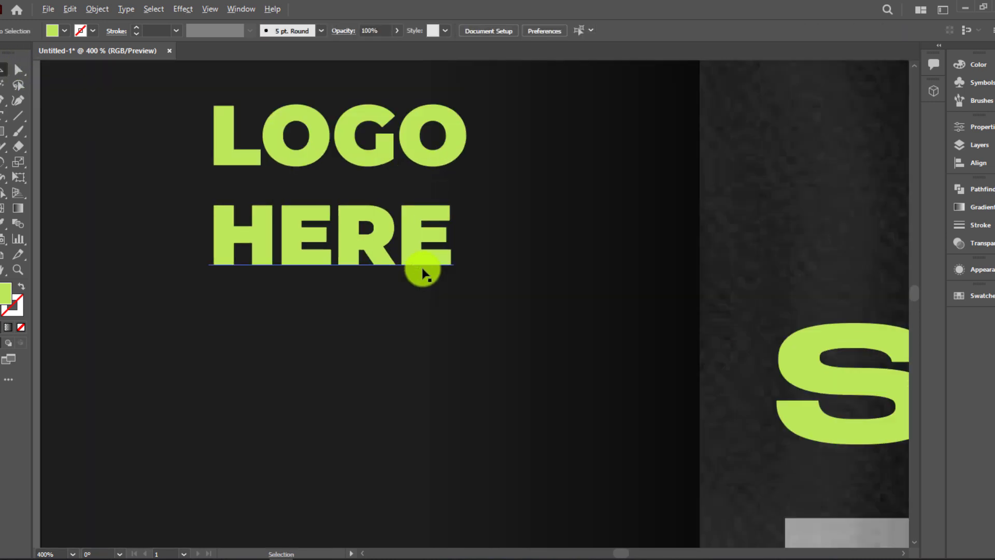
pyautogui.scroll(1, 422, 271)
pyautogui.moveTo(355, 251); pyautogui.dragTo(363, 204)
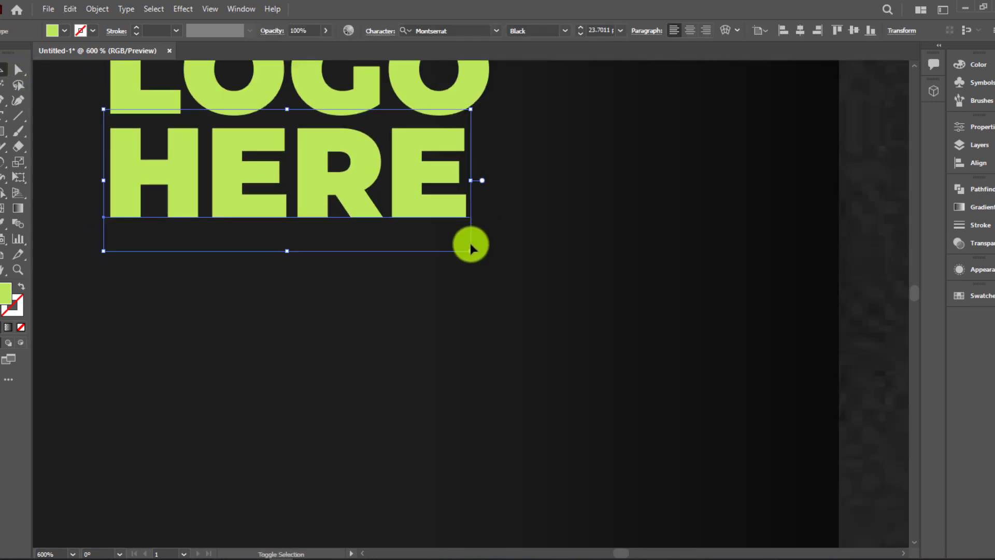
pyautogui.moveTo(470, 251); pyautogui.dragTo(491, 269)
pyautogui.click(531, 243)
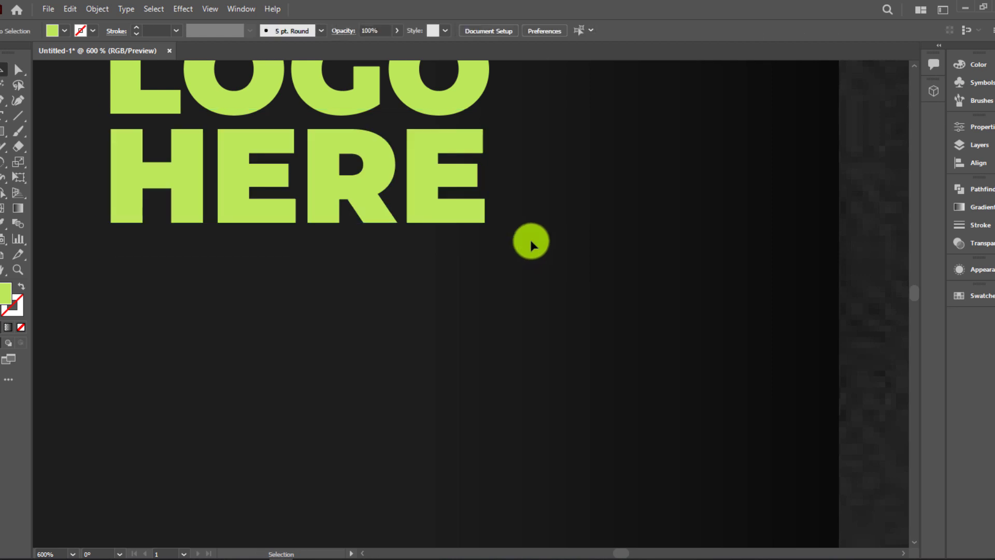
pyautogui.hotkey('ctrl', '0')
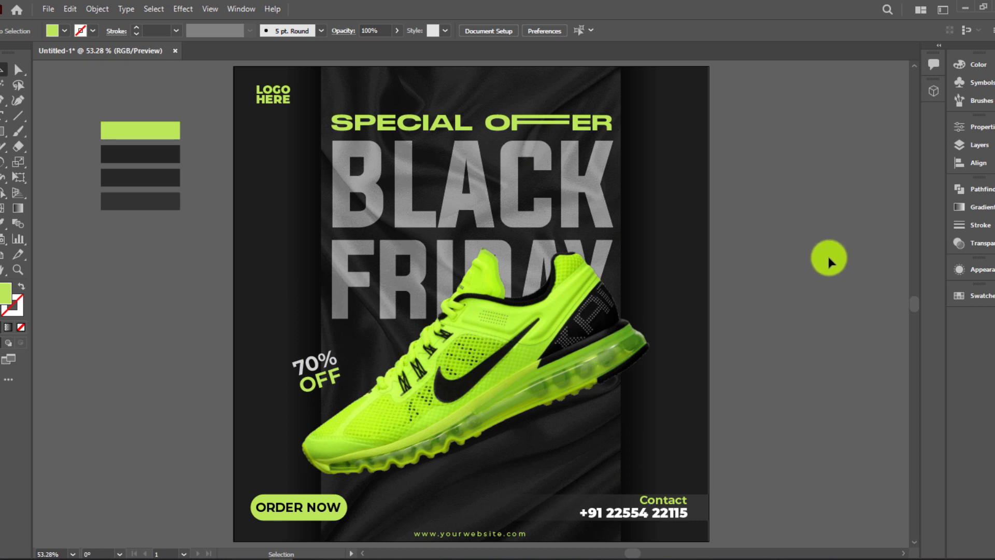
# Draw a tall rectangle beside the poster and fill it with a white-to-black gradient
pyautogui.click(3, 133)
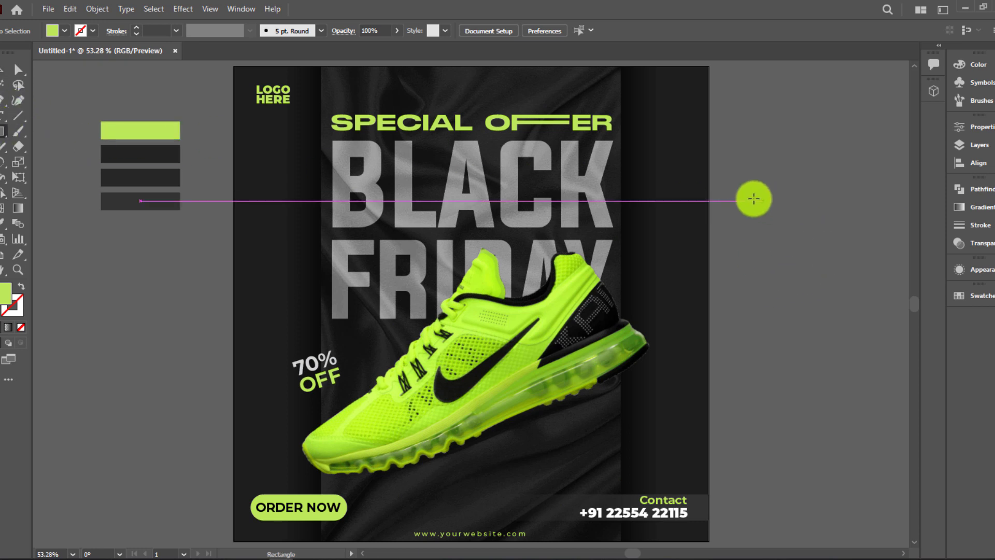
pyautogui.moveTo(785, 167); pyautogui.dragTo(866, 363)
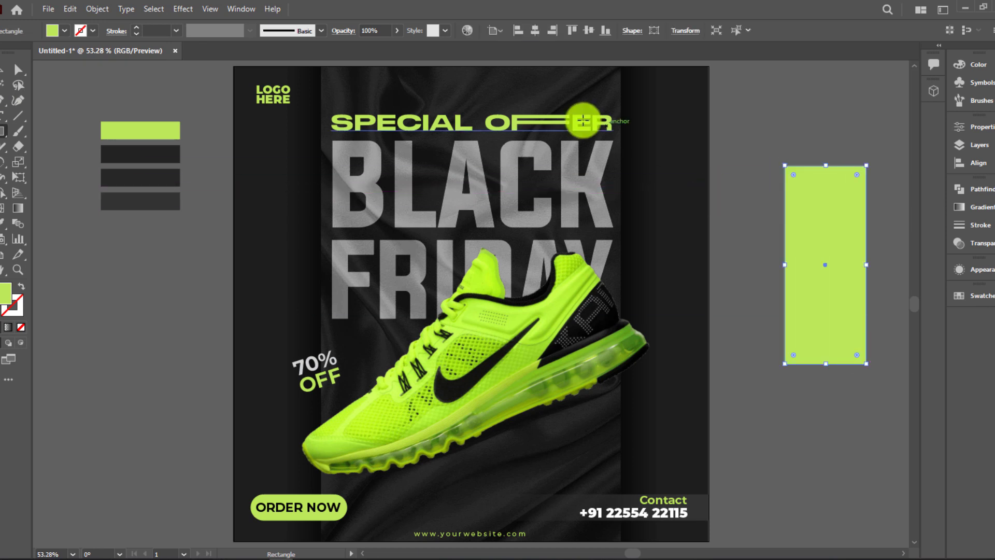
pyautogui.click(973, 206)
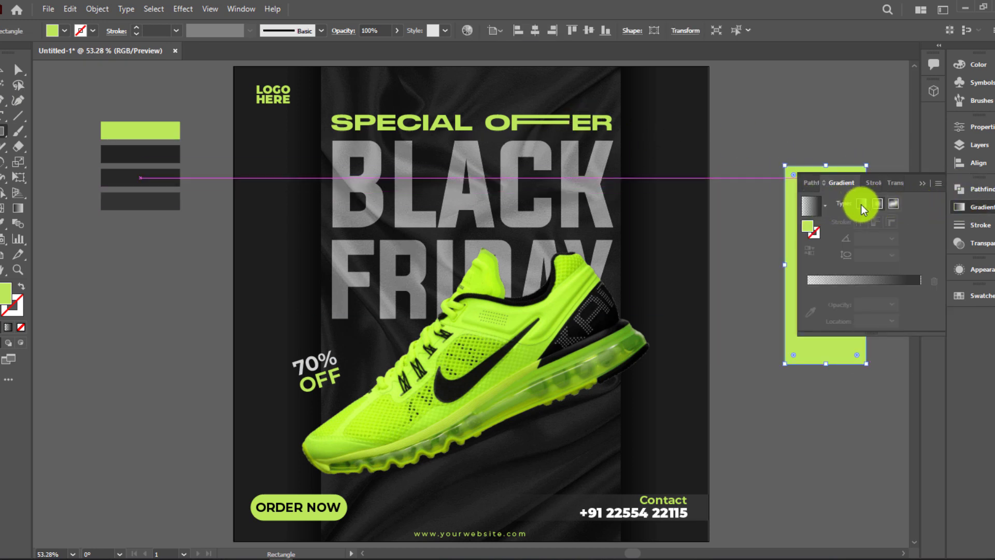
pyautogui.click(802, 207)
pyautogui.click(825, 206)
pyautogui.click(786, 228)
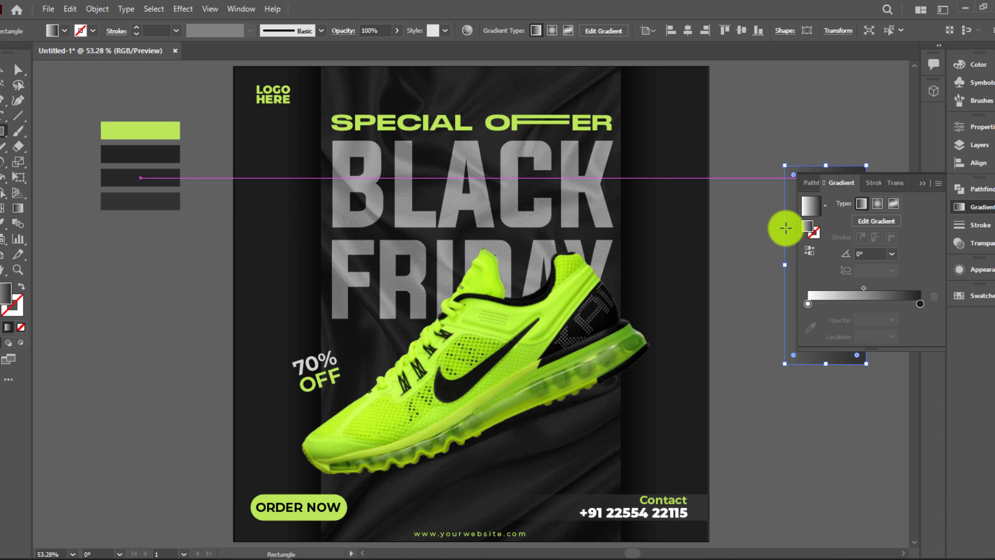
pyautogui.click(920, 184)
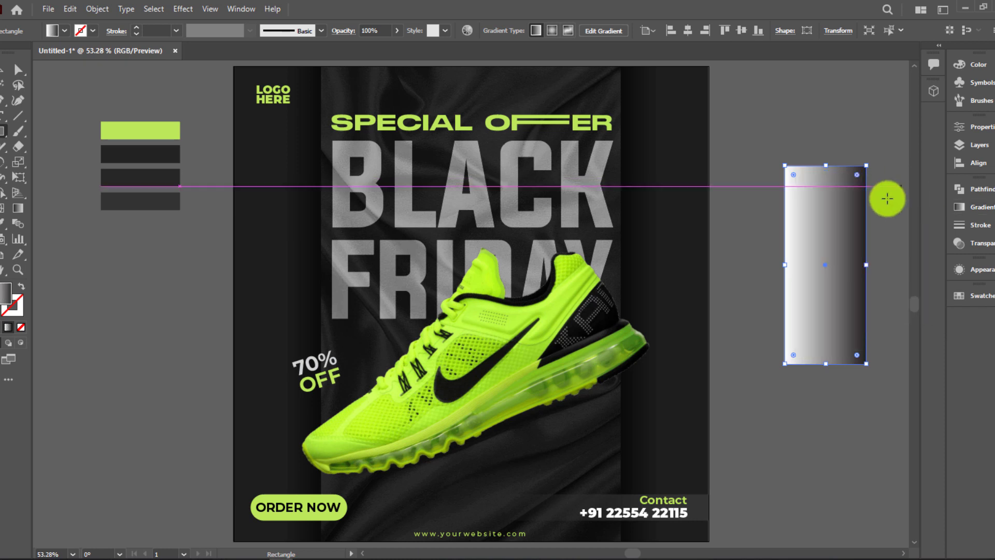
# Set the rectangle's gradient angle to 90° so it runs vertically
pyautogui.click(984, 208)
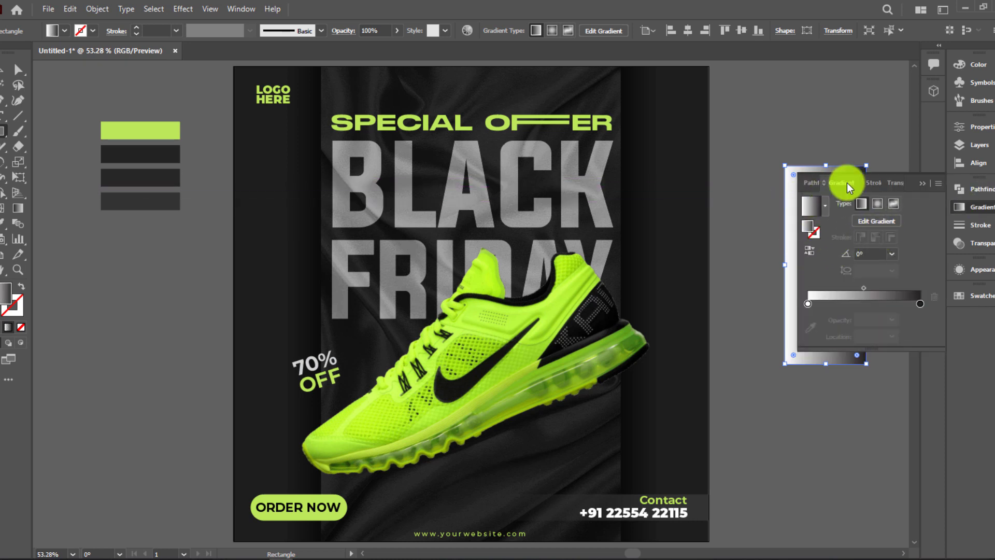
pyautogui.click(893, 253)
pyautogui.click(913, 324)
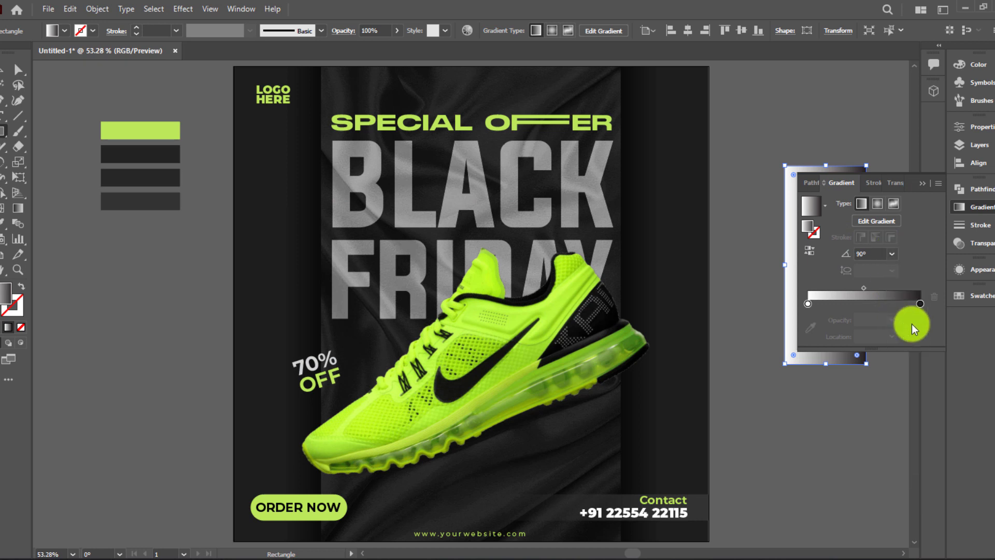
pyautogui.click(925, 183)
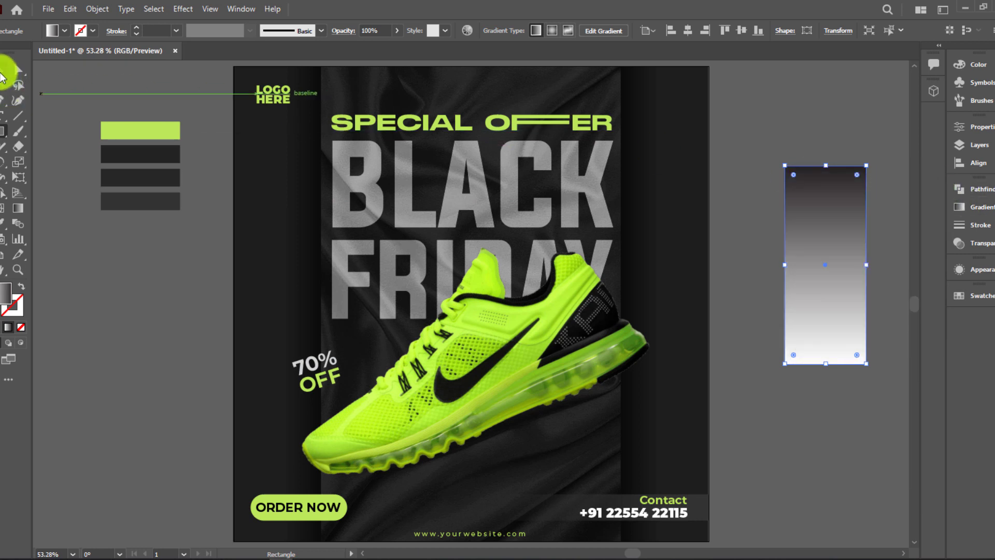
pyautogui.click(1, 71)
# Apply a Color Halftone effect with channel angles of 45, then undo it
pyautogui.click(174, 9)
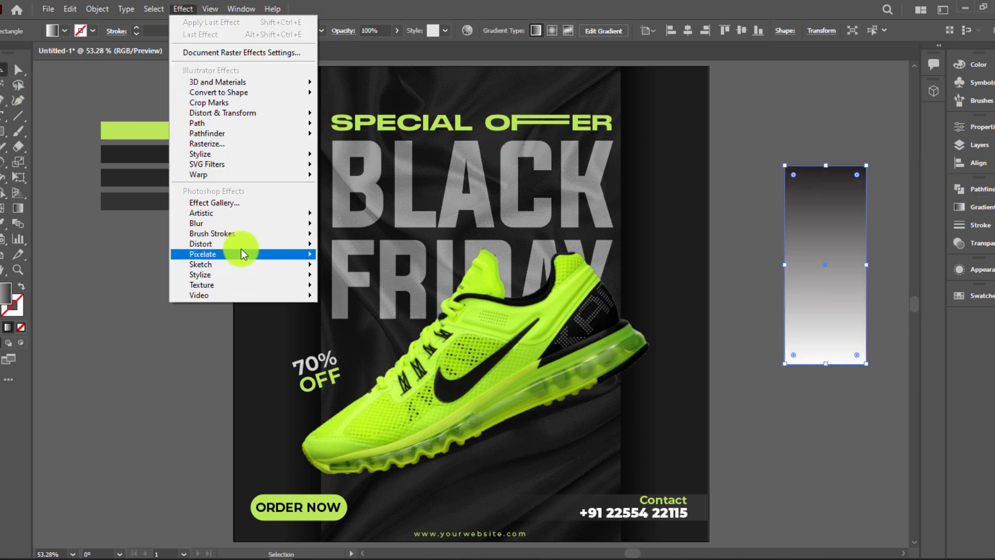
pyautogui.moveTo(295, 259)
pyautogui.click(362, 256)
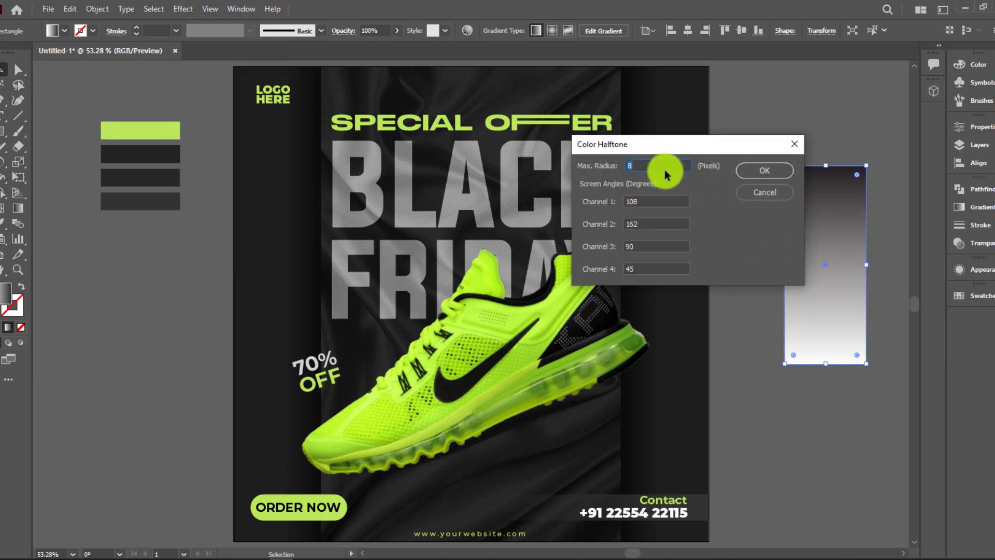
pyautogui.write('45')
pyautogui.moveTo(664, 199); pyautogui.dragTo(573, 202)
pyautogui.write('45')
pyautogui.write('5')
pyautogui.moveTo(657, 225); pyautogui.dragTo(625, 265)
pyautogui.write('5445')
pyautogui.click(751, 176)
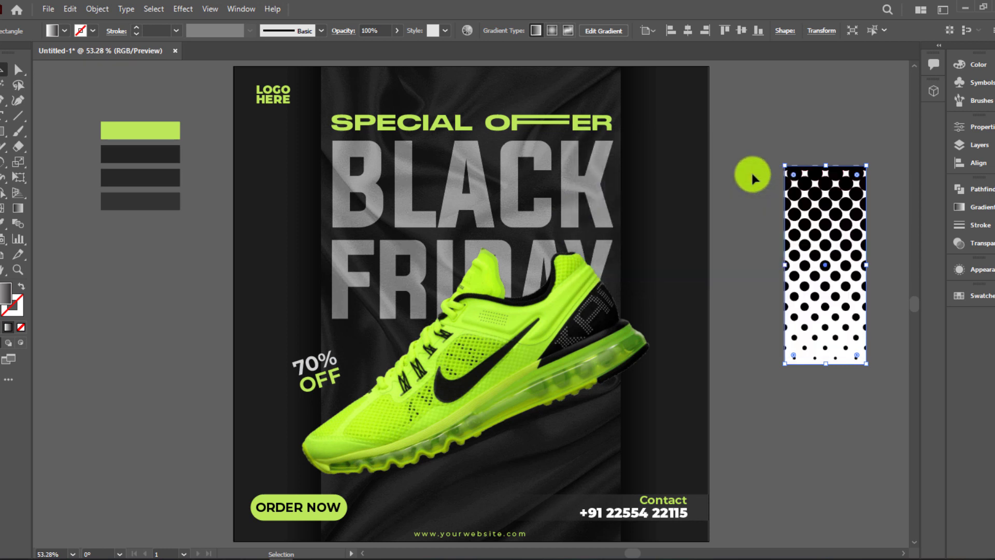
pyautogui.hotkey('ctrl', 'z')
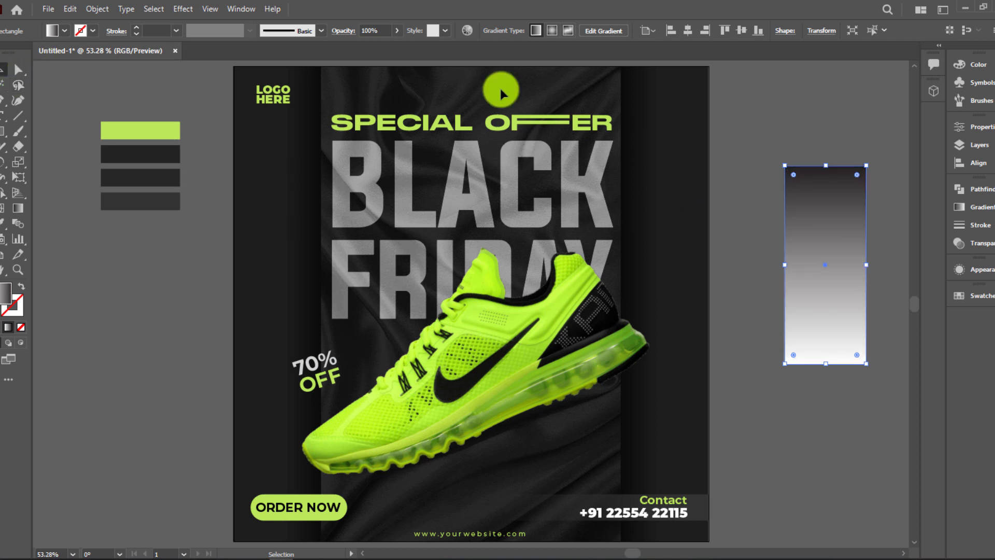
# Reapply Color Halftone with a Max. Radius of 10
pyautogui.click(183, 9)
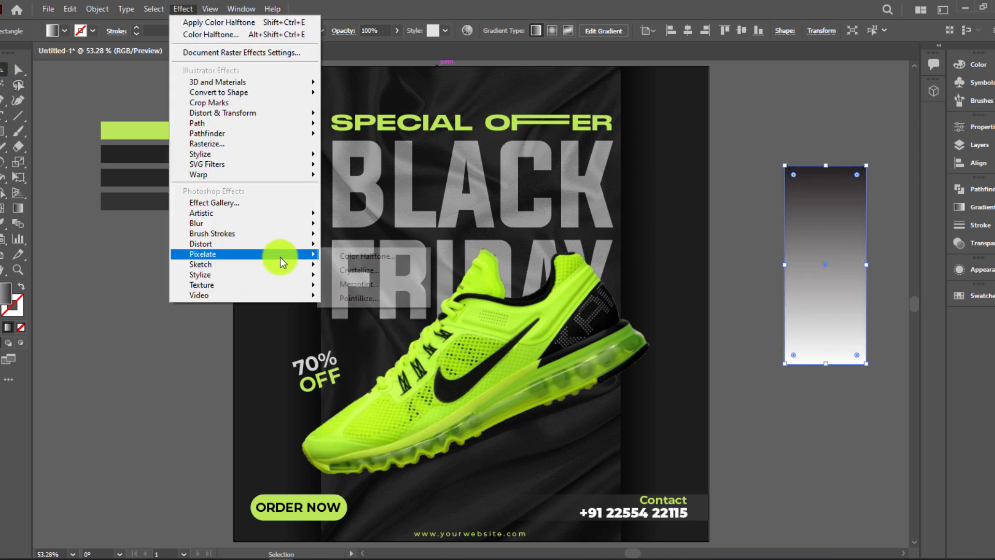
pyautogui.moveTo(280, 254)
pyautogui.click(348, 255)
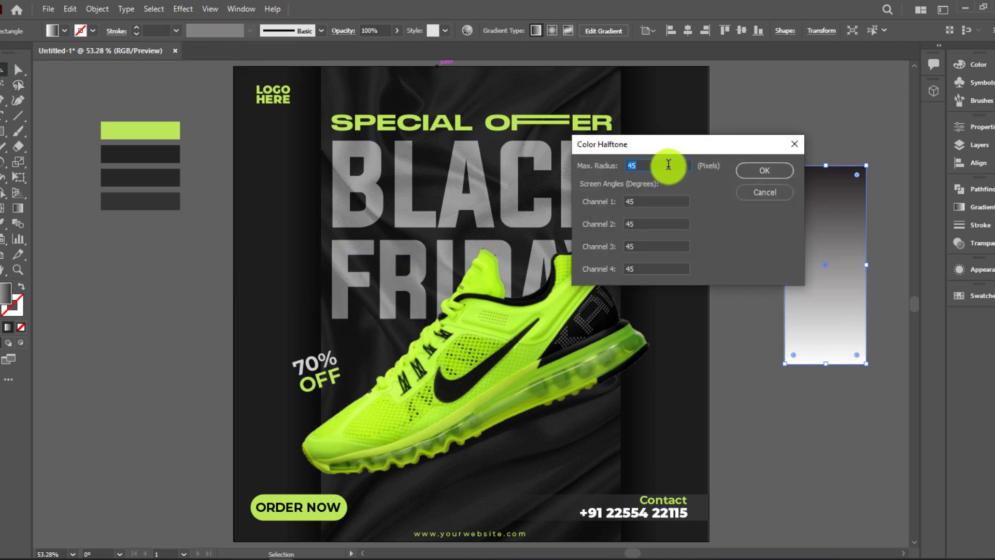
pyautogui.write('10')
pyautogui.click(761, 171)
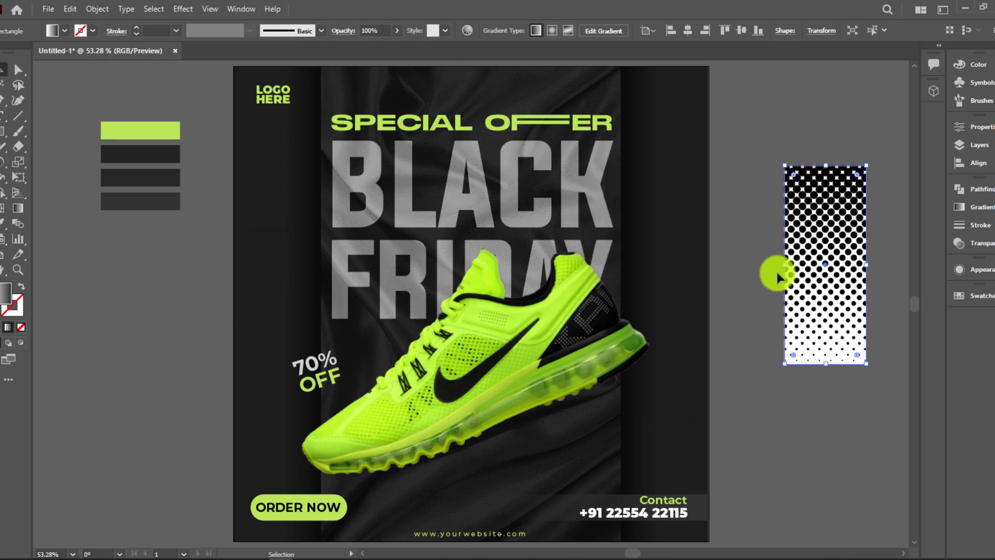
# Expand the halftone's appearance, then image-trace and expand it into vector shapes
pyautogui.click(94, 10)
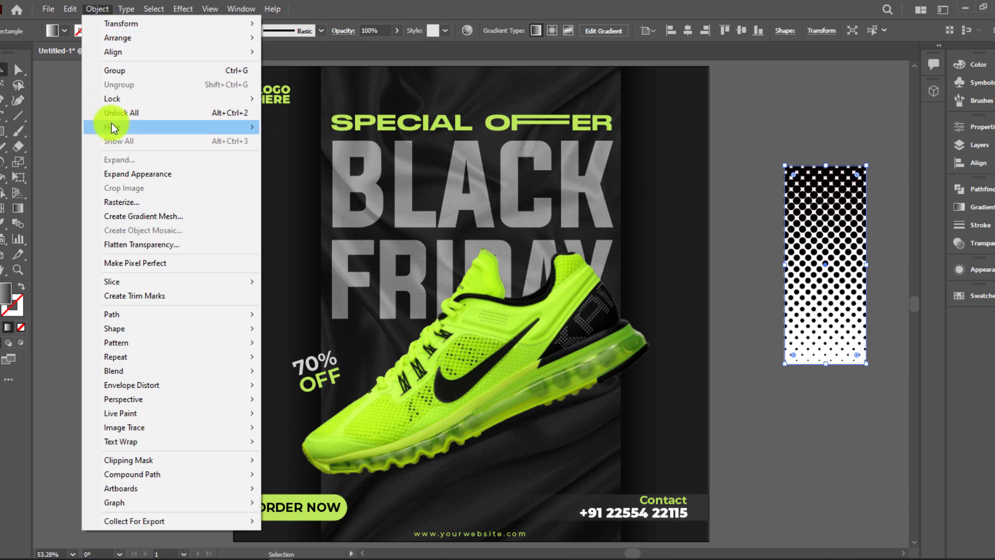
pyautogui.click(72, 9)
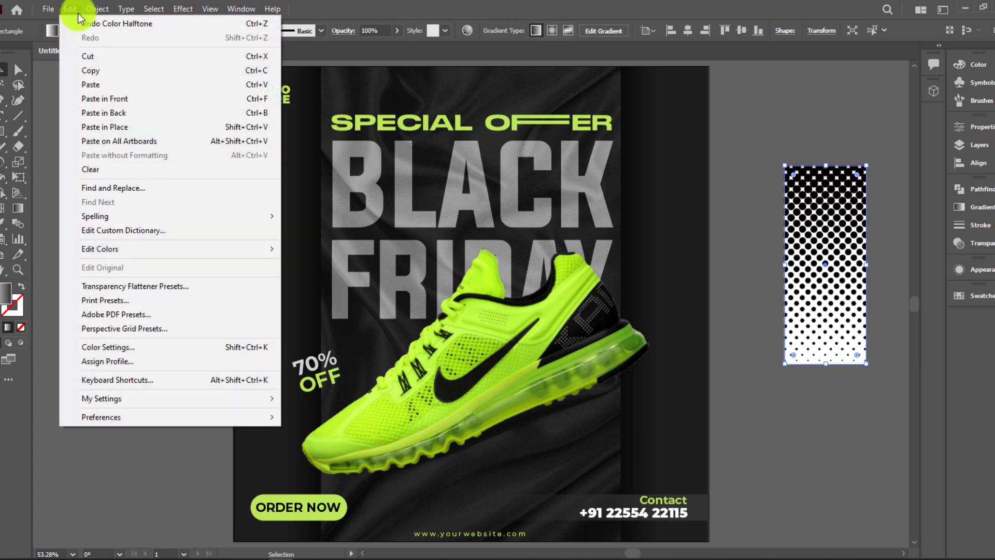
pyautogui.click(46, 9)
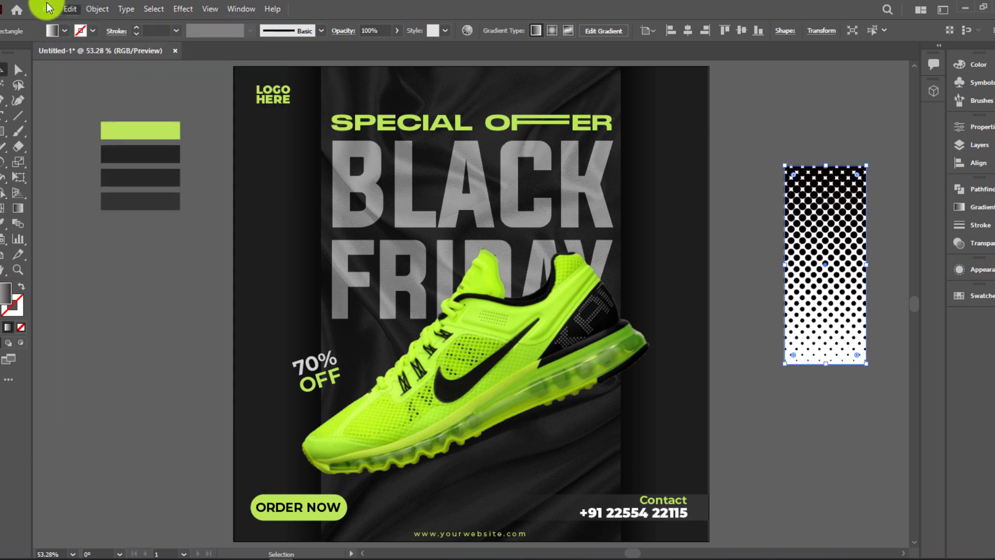
pyautogui.click(92, 10)
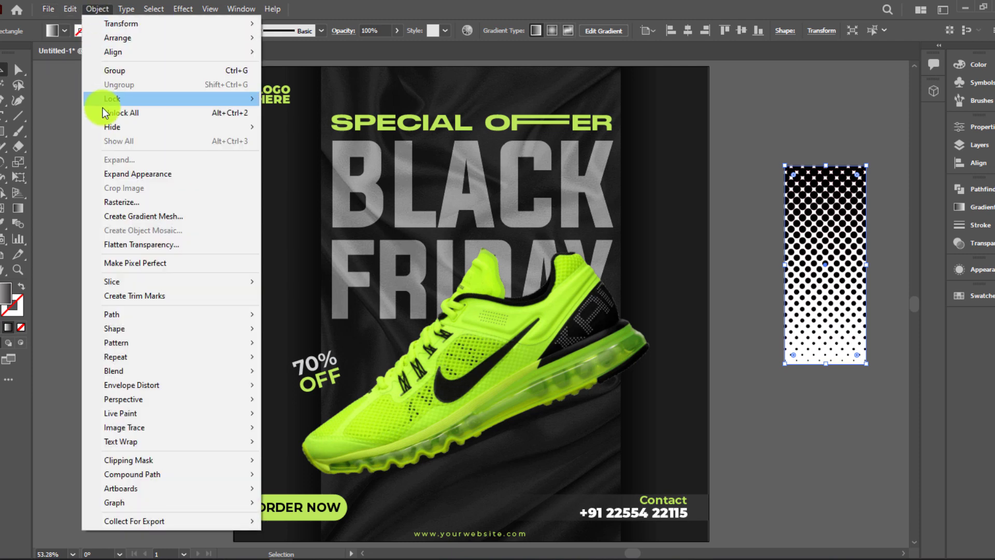
pyautogui.click(151, 178)
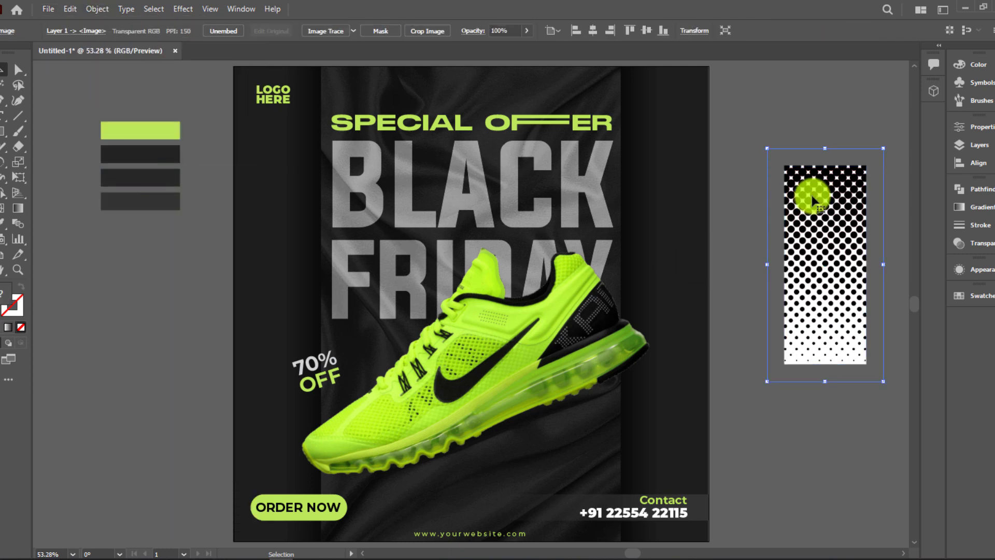
pyautogui.click(326, 32)
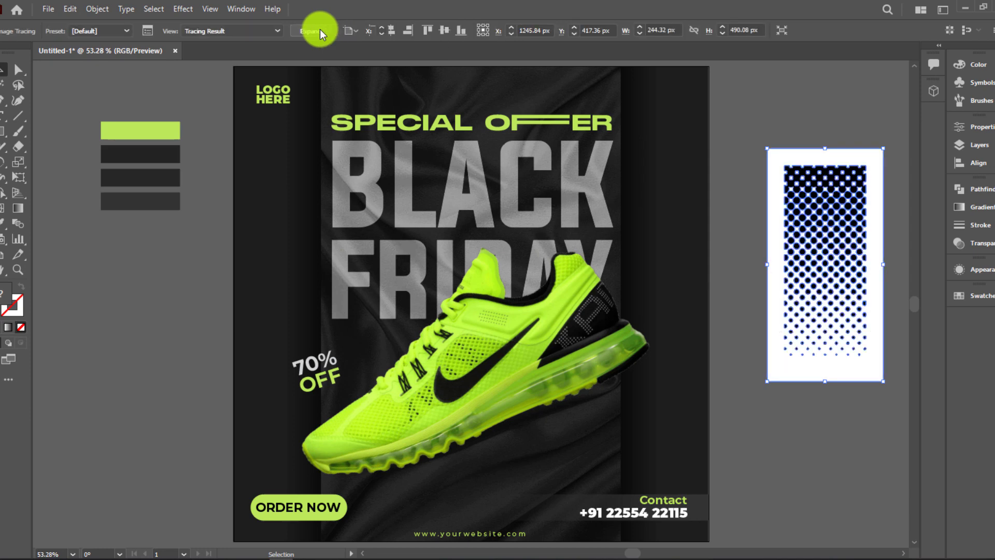
pyautogui.click(320, 32)
# Ungroup the traced shapes and delete every white background shape using Select Similar
pyautogui.click(780, 132)
pyautogui.click(790, 151)
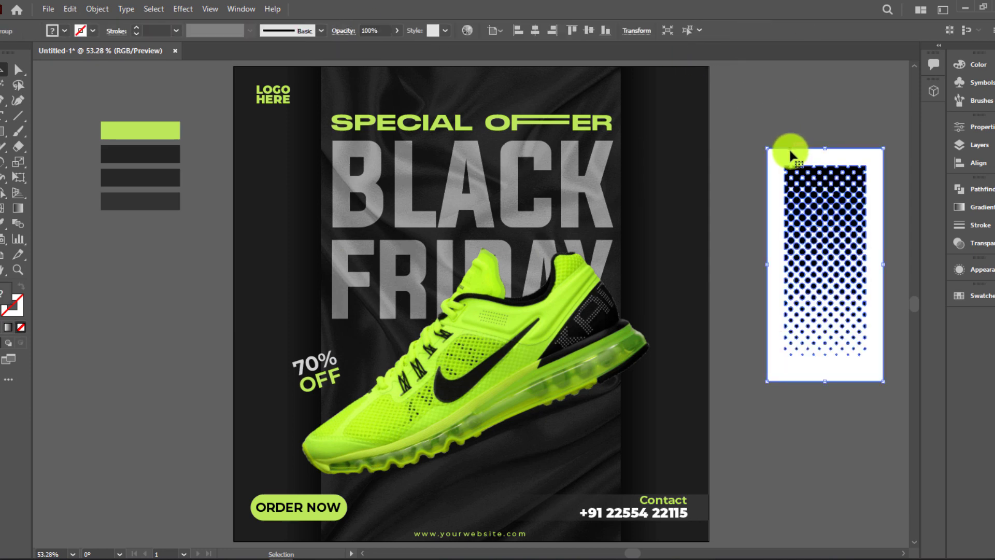
pyautogui.rightClick(790, 154)
pyautogui.click(834, 272)
pyautogui.click(785, 123)
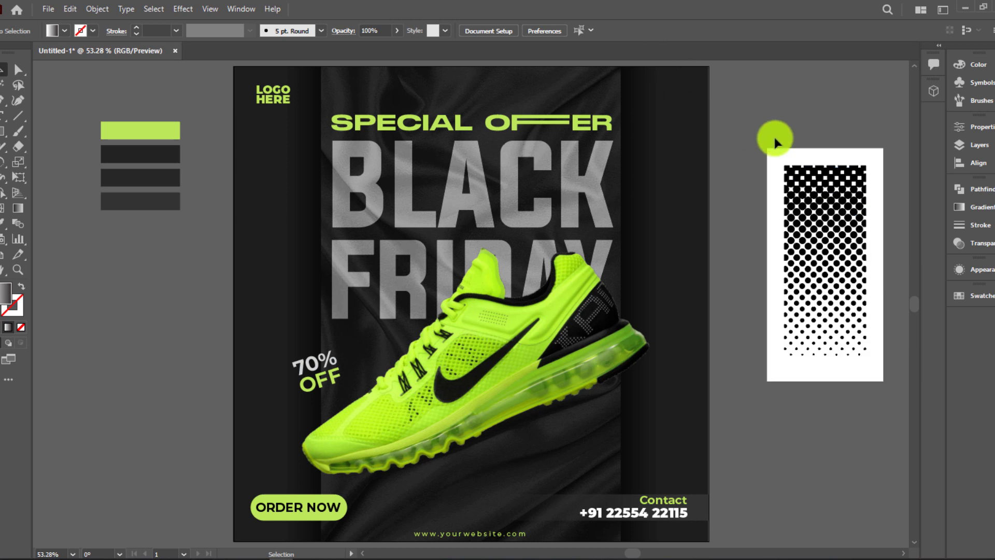
pyautogui.click(777, 153)
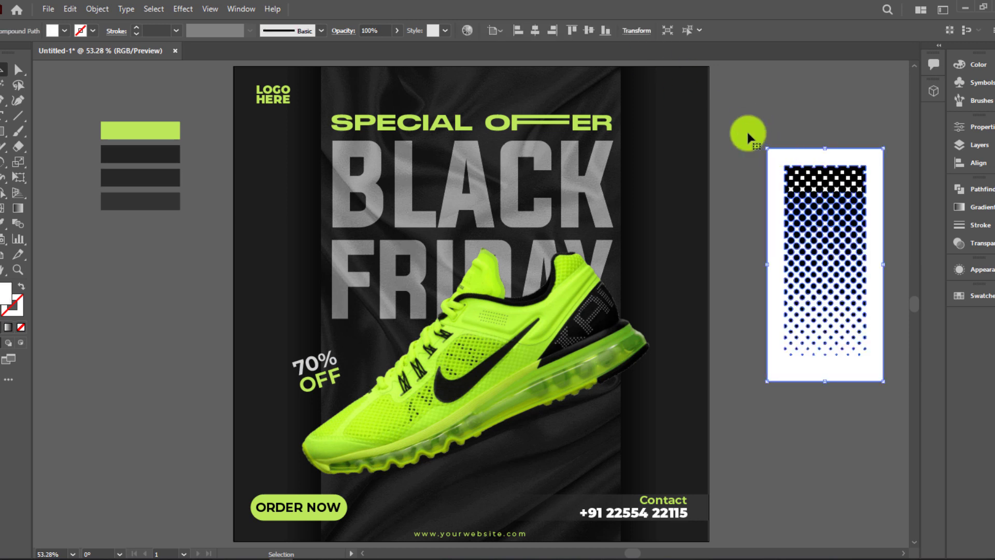
pyautogui.click(689, 30)
pyautogui.press('Delete')
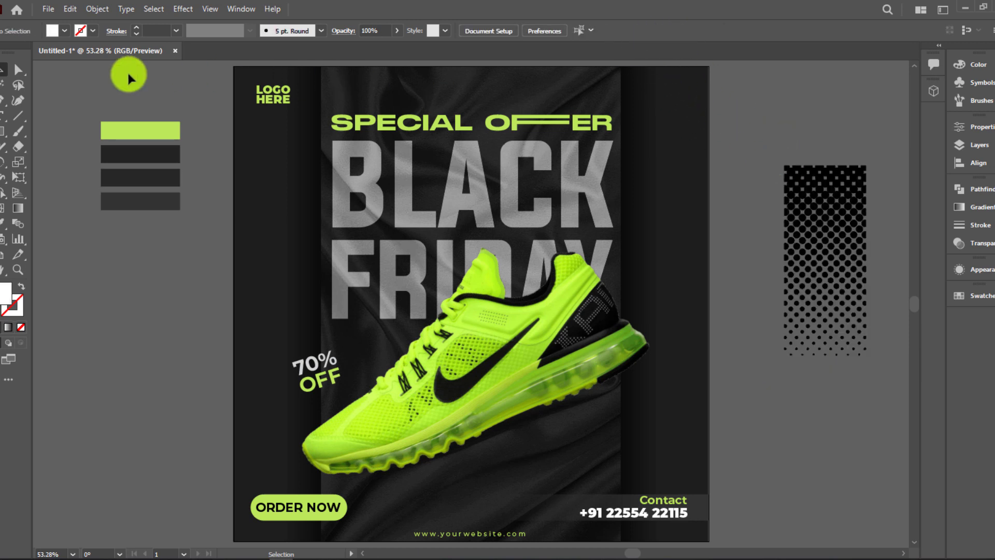
# Group the halftone dots, move them to the top-right corner and fill them white
pyautogui.moveTo(771, 140); pyautogui.dragTo(873, 403)
pyautogui.hotkey('ctrl', 'g')
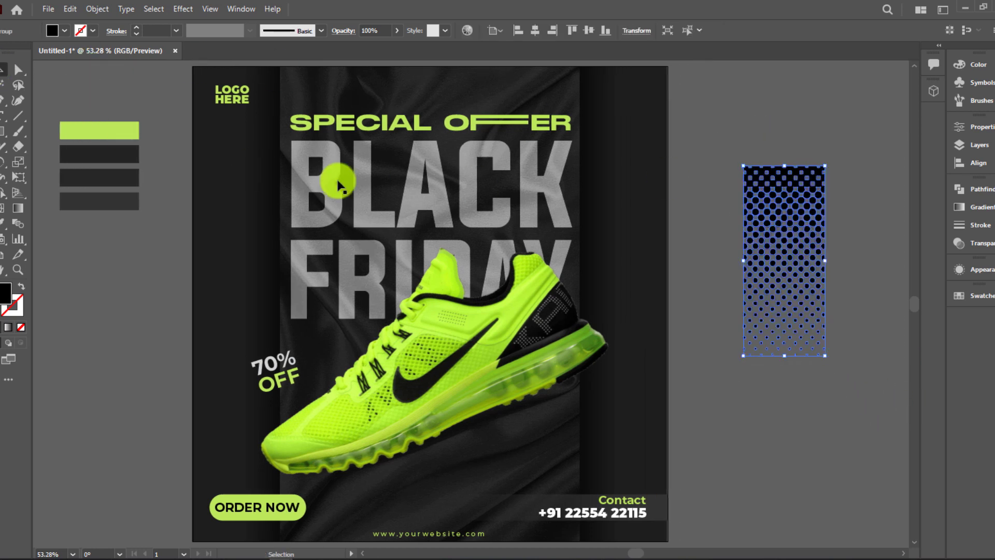
pyautogui.moveTo(787, 215); pyautogui.dragTo(632, 118)
pyautogui.click(12, 54)
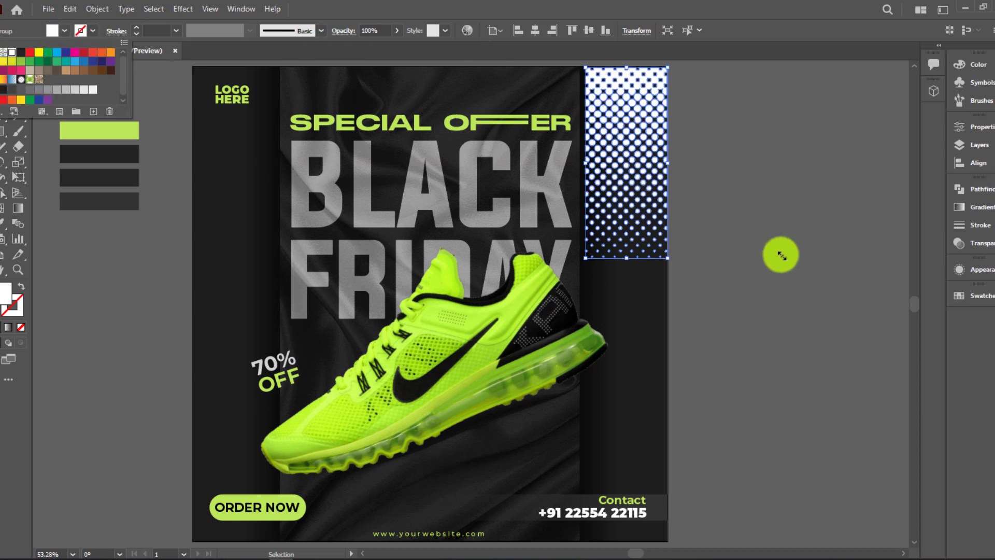
pyautogui.click(989, 241)
# Set the dots to Overlay blend mode and copy them to the top-left corner
pyautogui.click(989, 244)
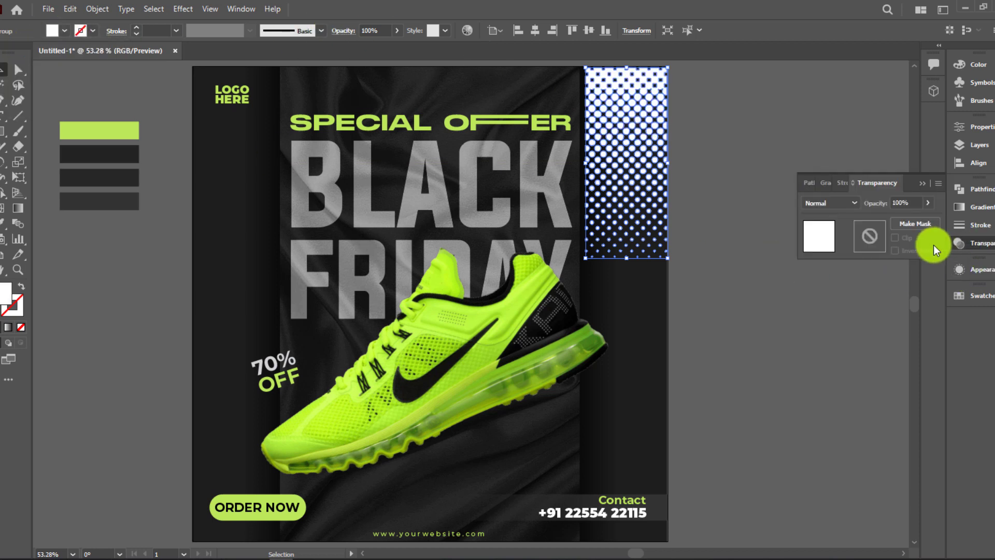
pyautogui.click(832, 203)
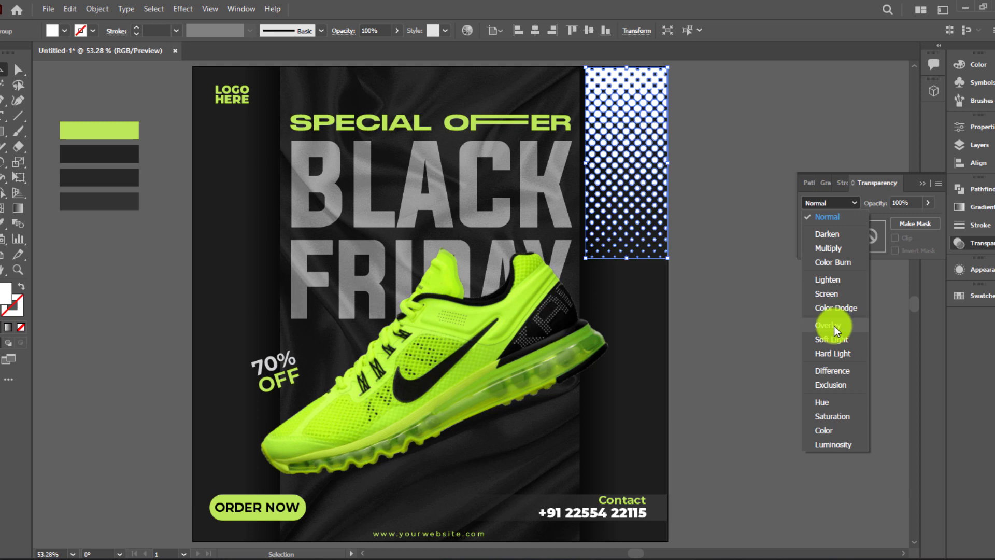
pyautogui.click(834, 326)
pyautogui.click(665, 253)
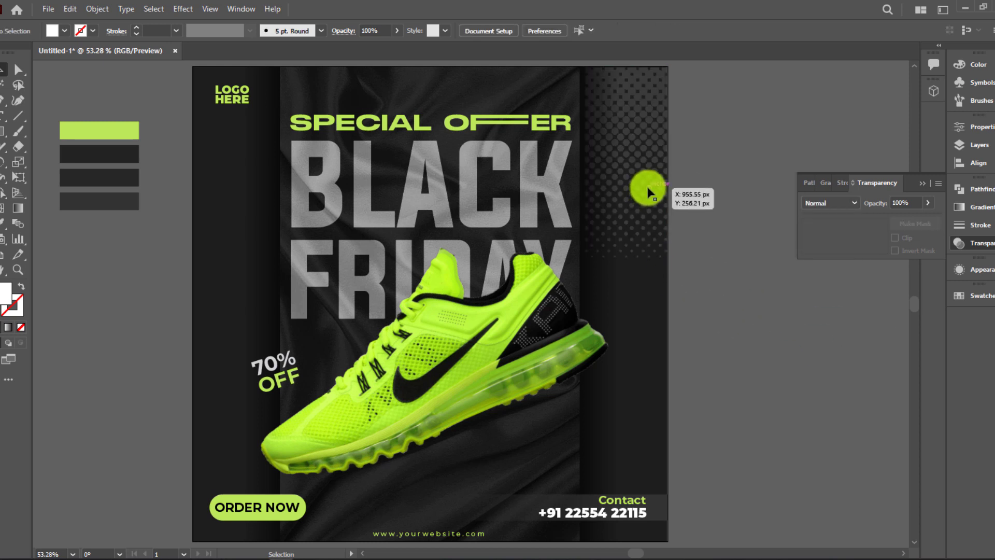
pyautogui.moveTo(648, 192); pyautogui.dragTo(253, 192)
pyautogui.click(741, 159)
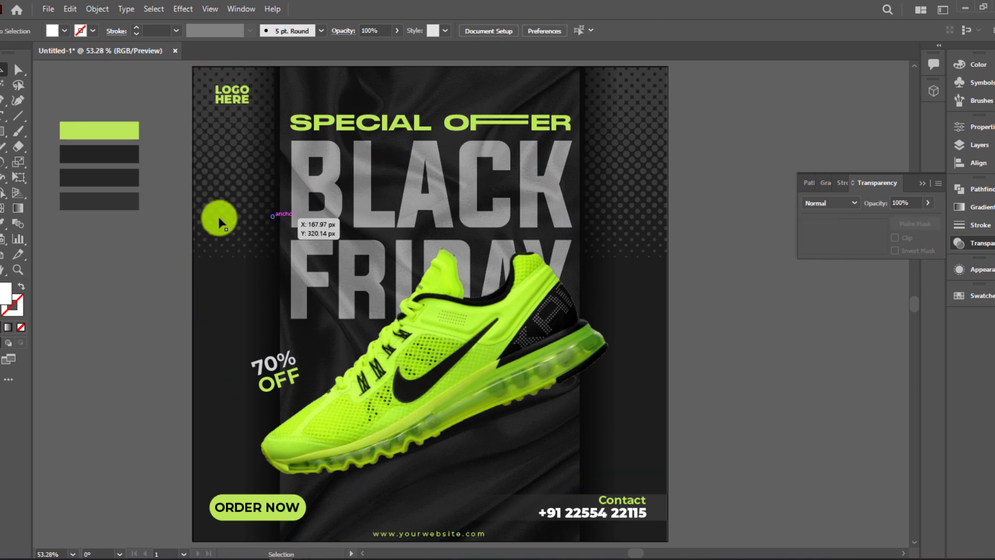
pyautogui.click(921, 186)
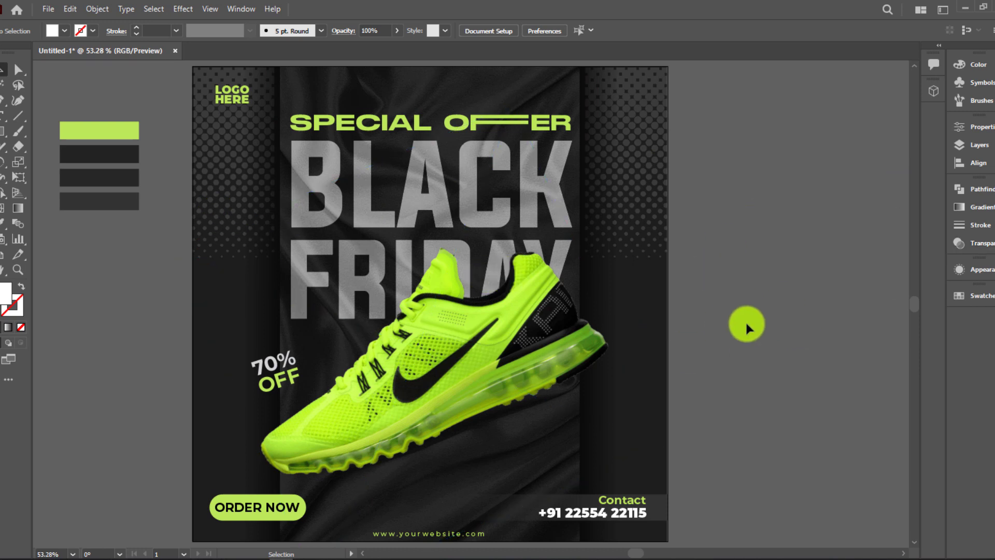
pyautogui.scroll(-2, 746, 321)
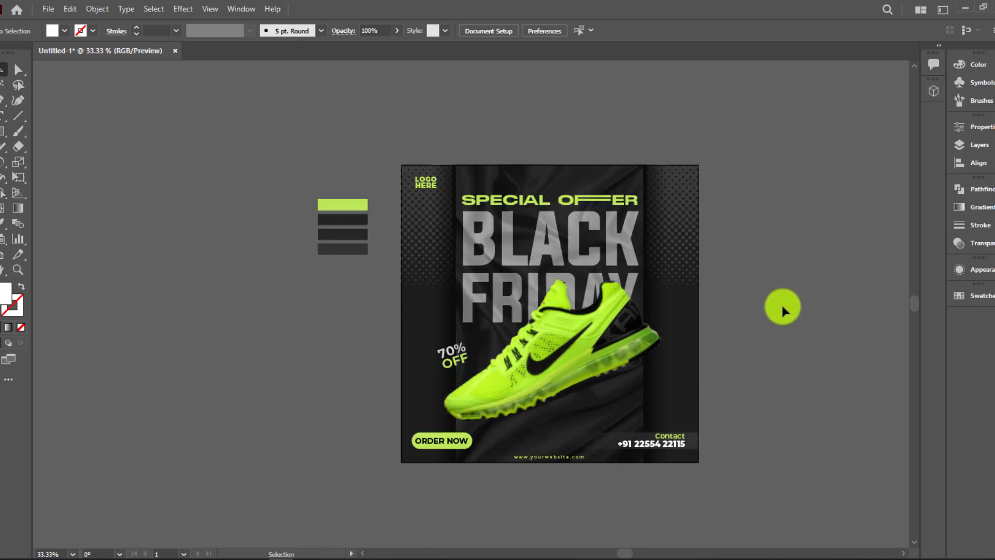